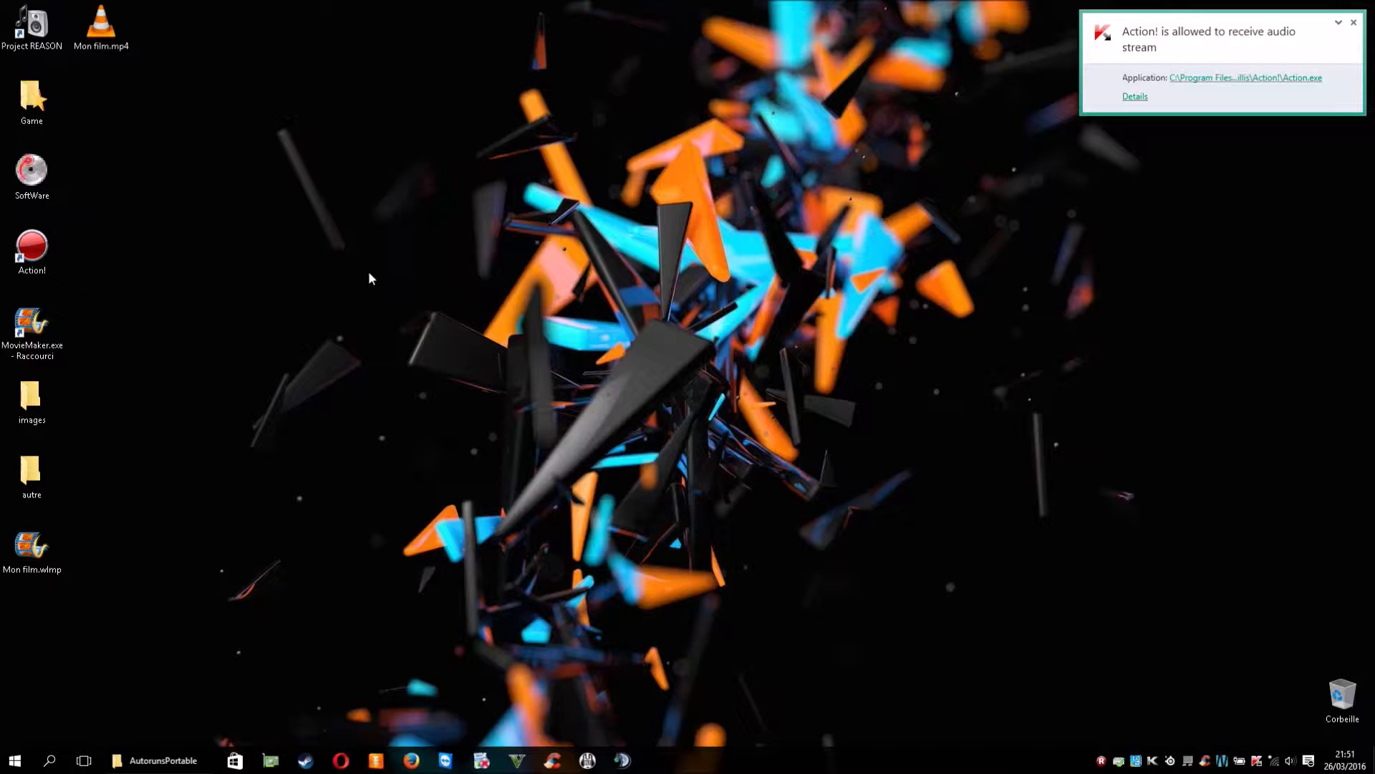
Dismiss the notification, run AutorunsPortable.exe from the AutorunsPortable folder as administrator, and maximize the Autoruns window
click(1354, 22)
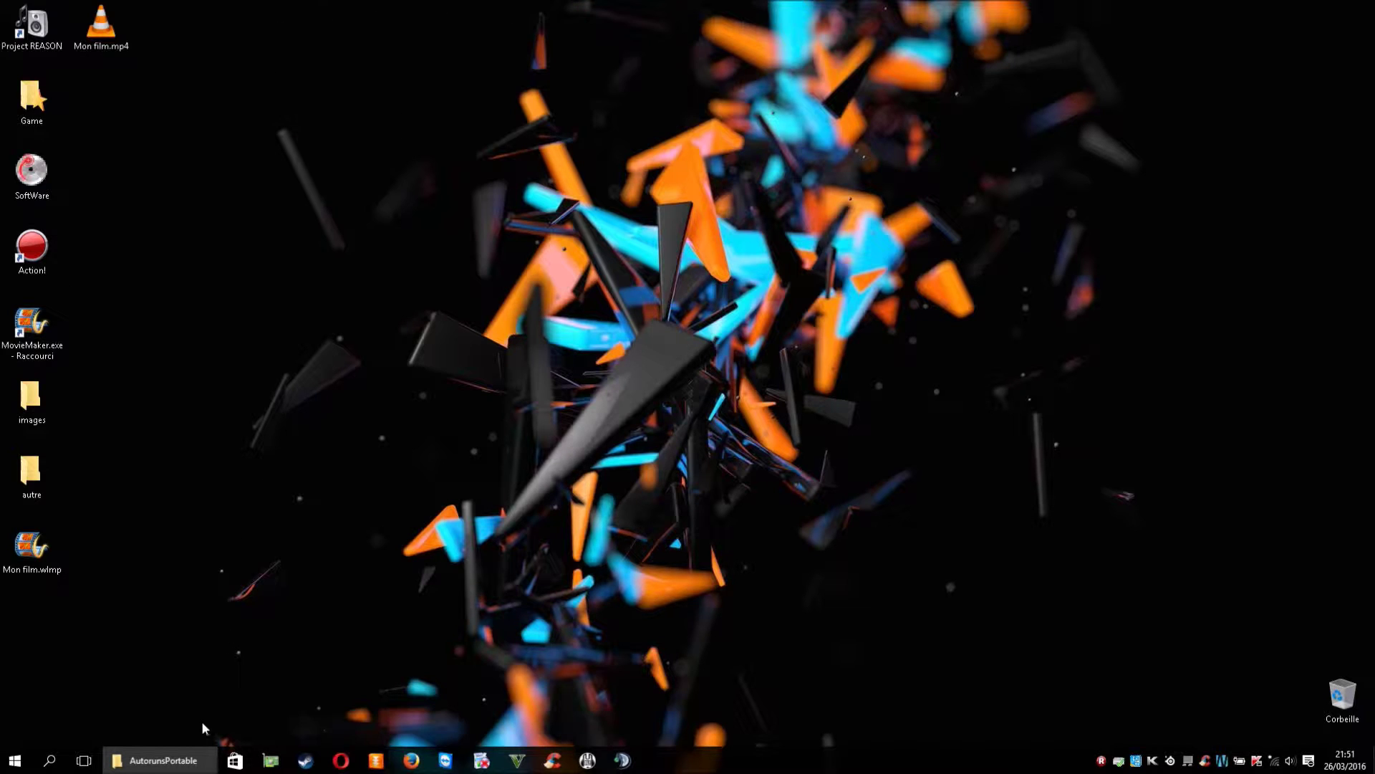
click(184, 762)
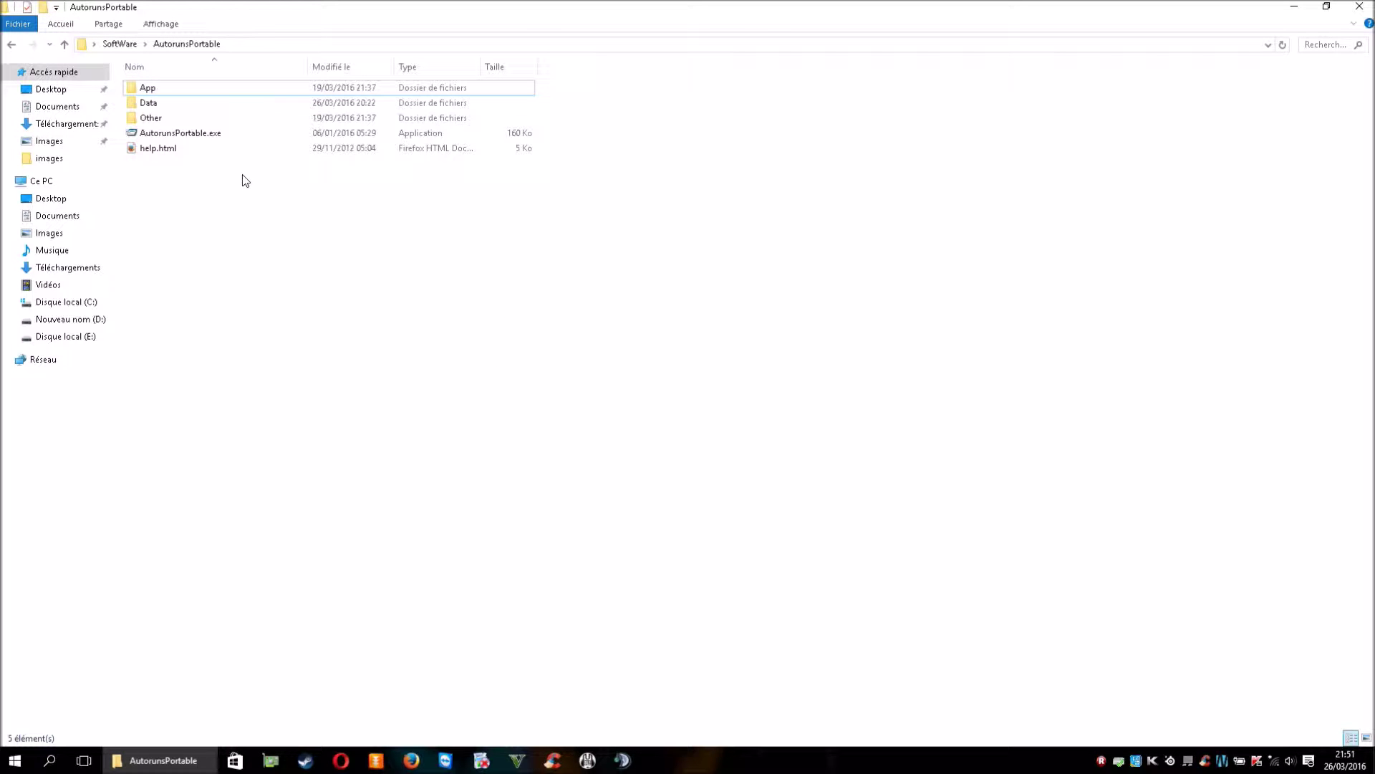
click(199, 134)
click(191, 133)
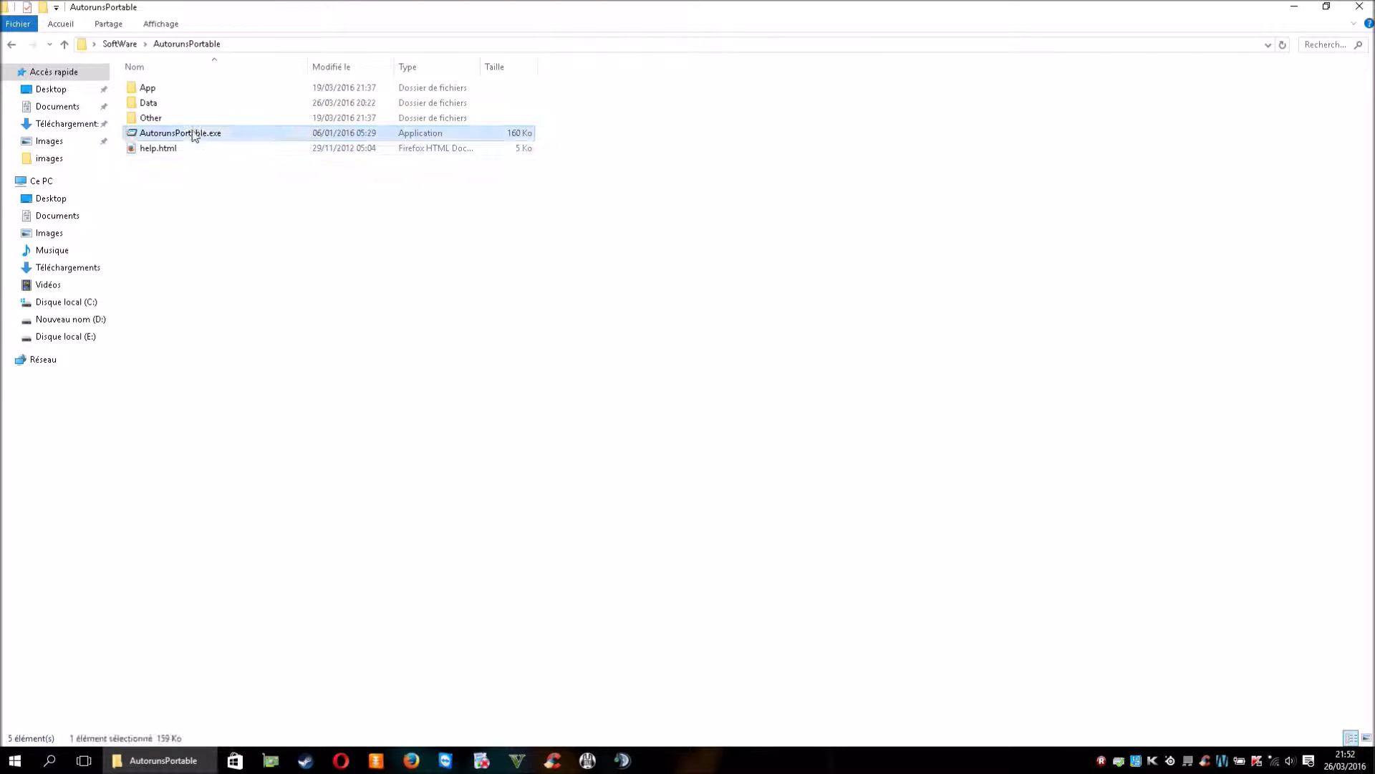
right_click(192, 131)
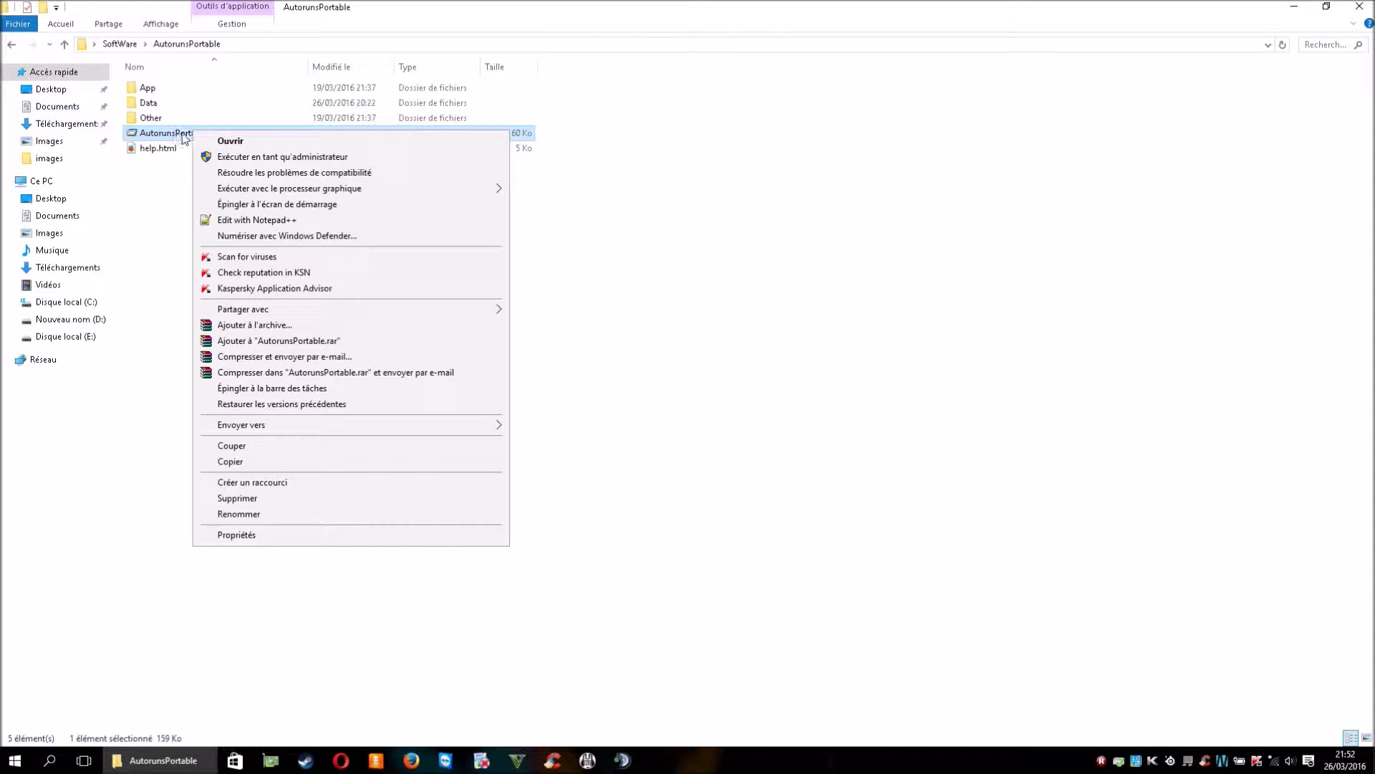
click(288, 157)
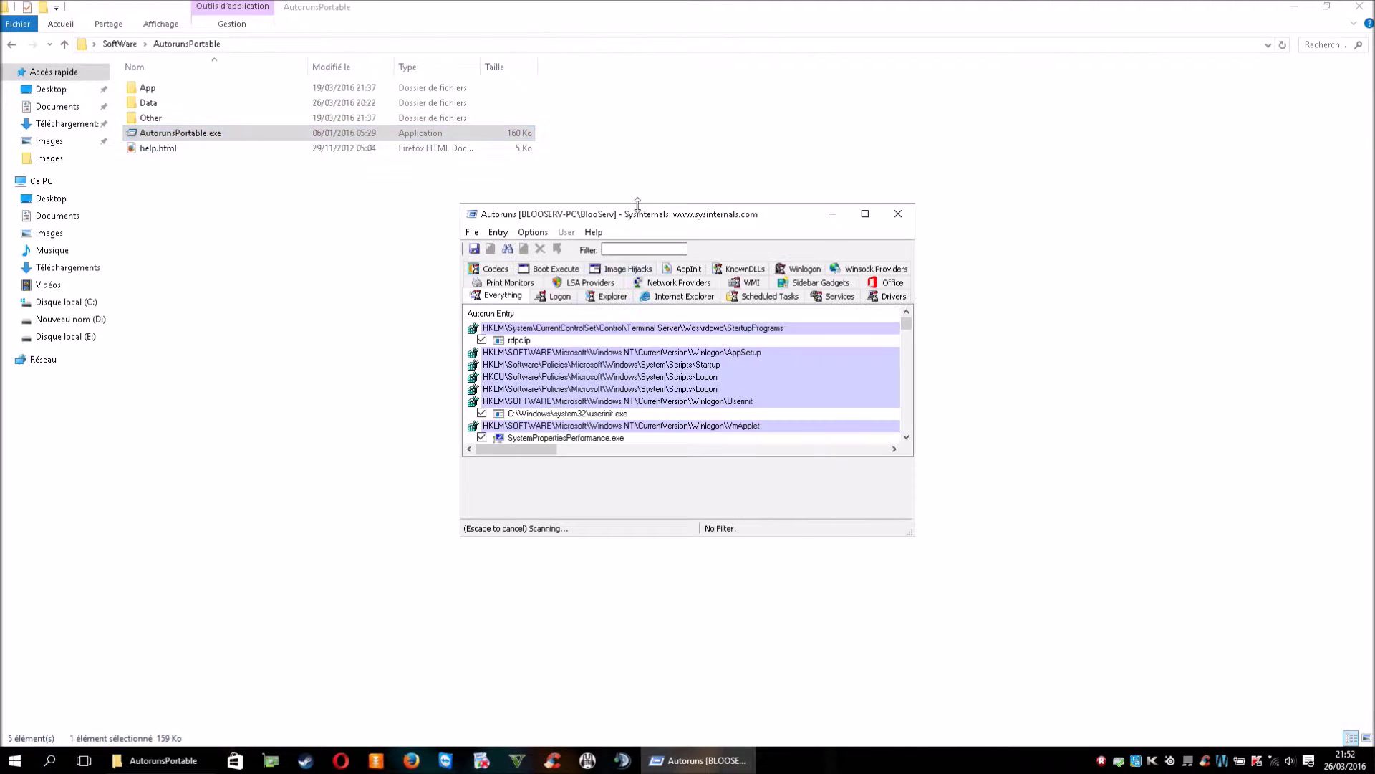
double_click(622, 214)
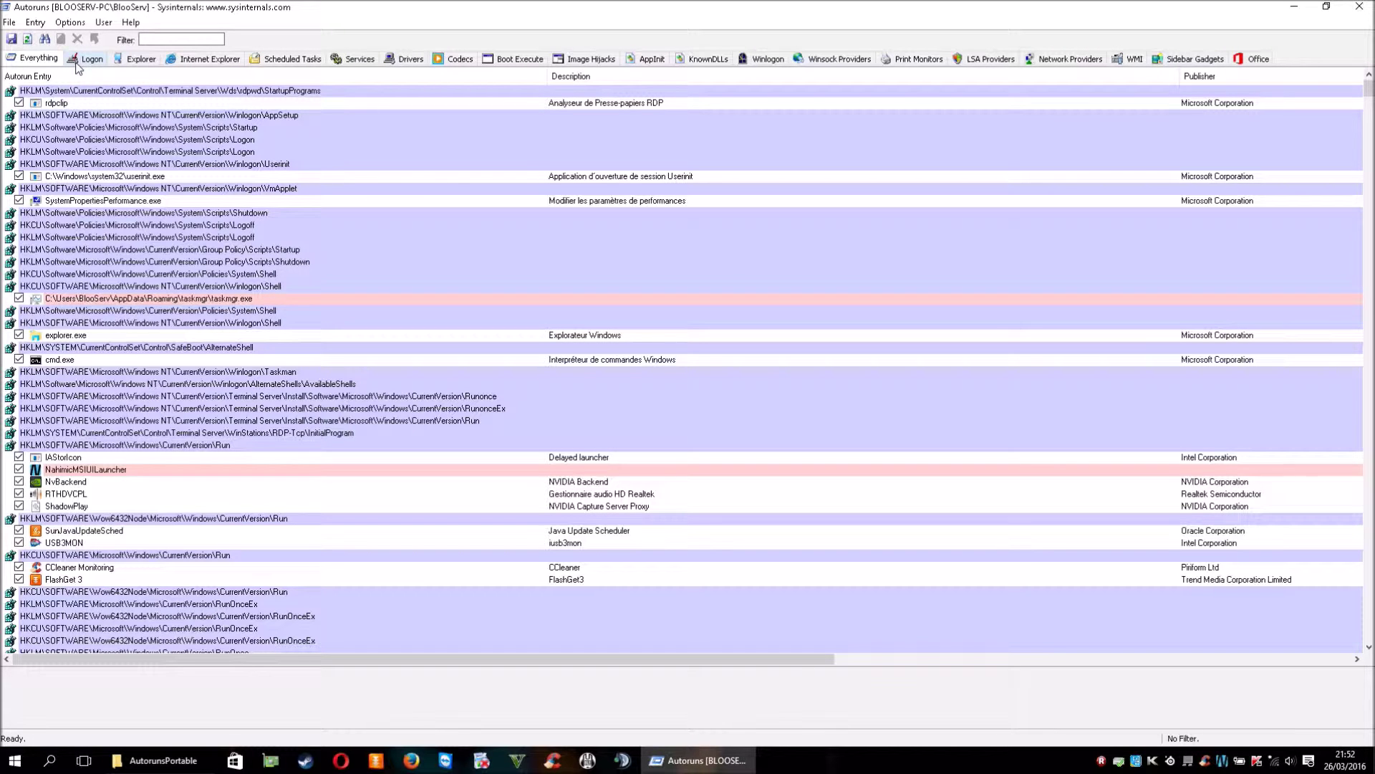
Look through the autorun categories from Scheduled Tasks, Services and Drivers to Office, ending on the Everything list
click(283, 60)
click(356, 60)
click(408, 59)
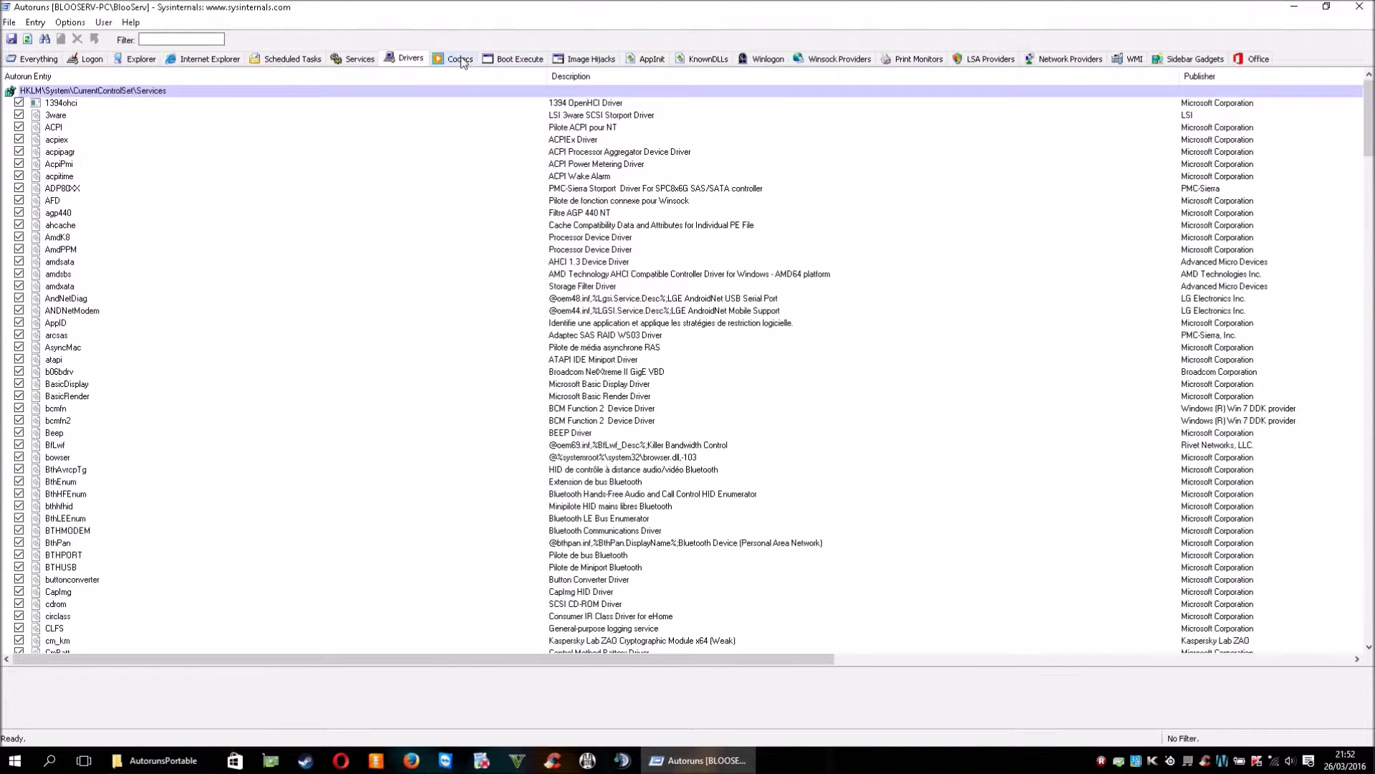
click(464, 61)
click(517, 61)
click(587, 61)
click(652, 60)
click(706, 61)
click(765, 60)
click(835, 61)
click(919, 60)
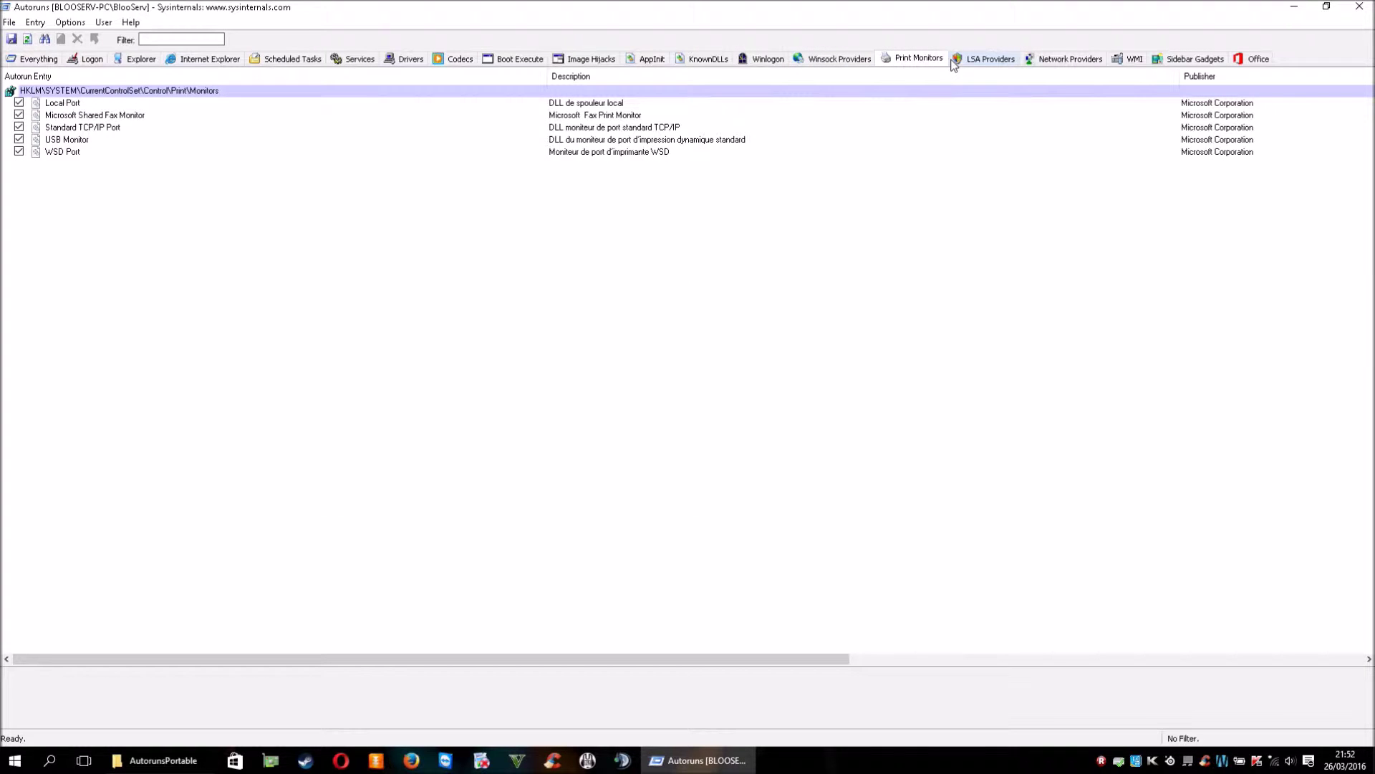
click(983, 61)
click(1071, 61)
click(1128, 60)
click(1191, 61)
click(1246, 60)
click(32, 59)
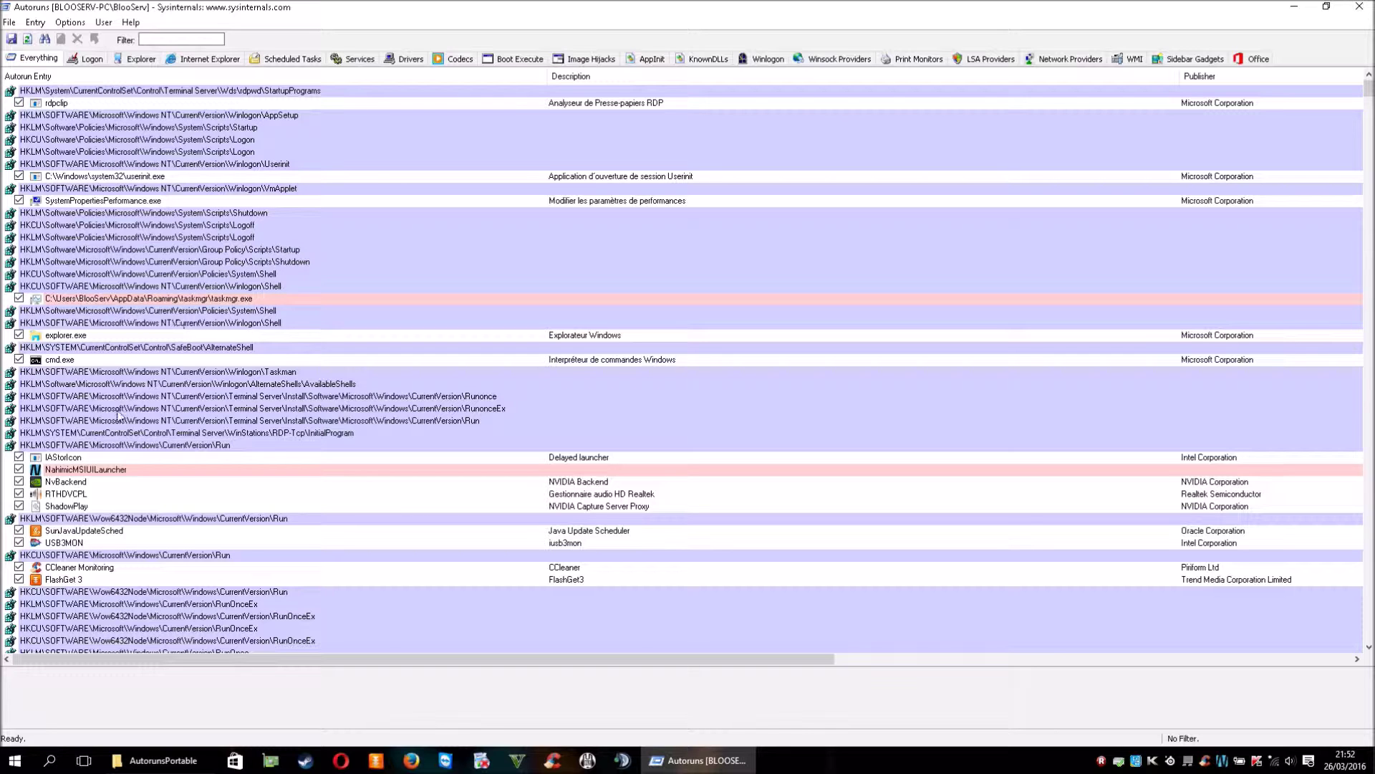
Show the file details of the NvBackend entry under the HKLM CurrentVersion\Run key
scroll(100, 423, down, 4)
scroll(75, 375, down, 4)
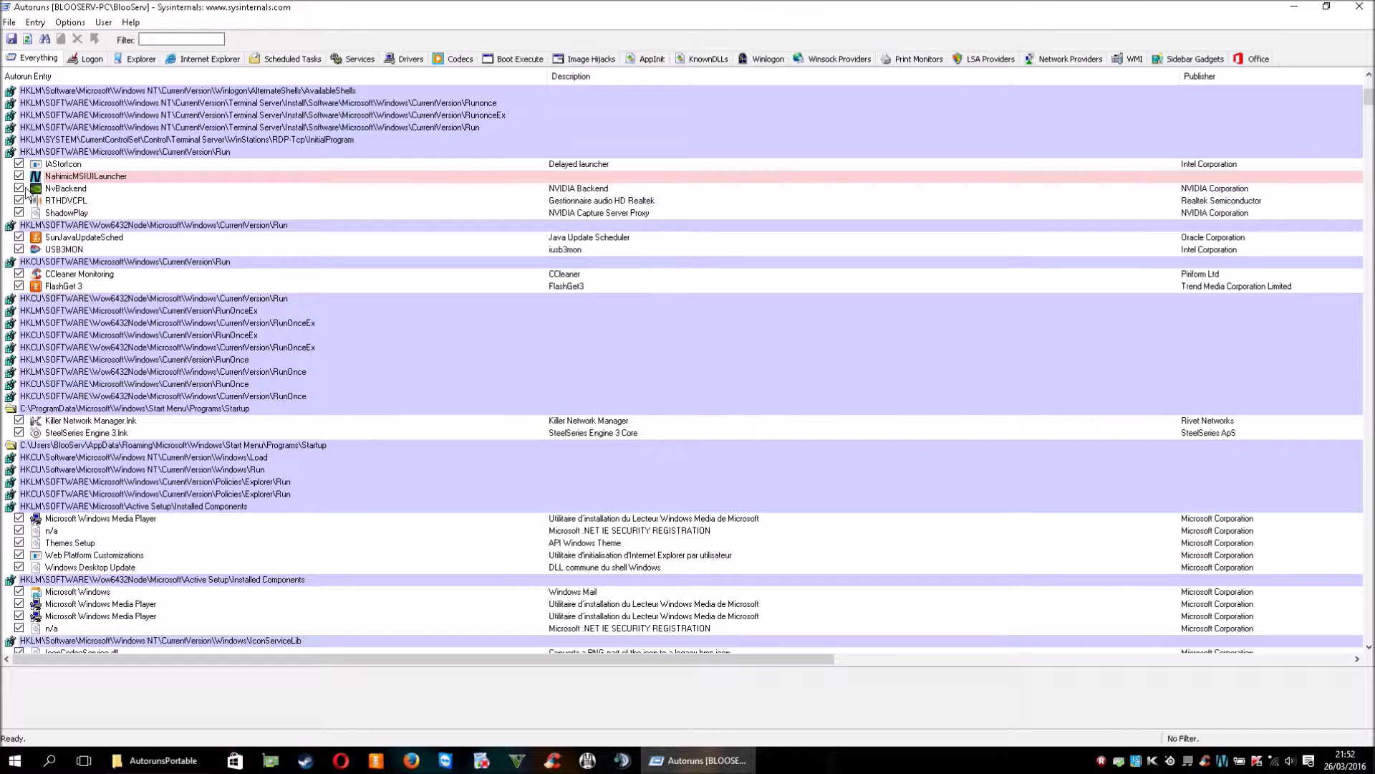
click(56, 189)
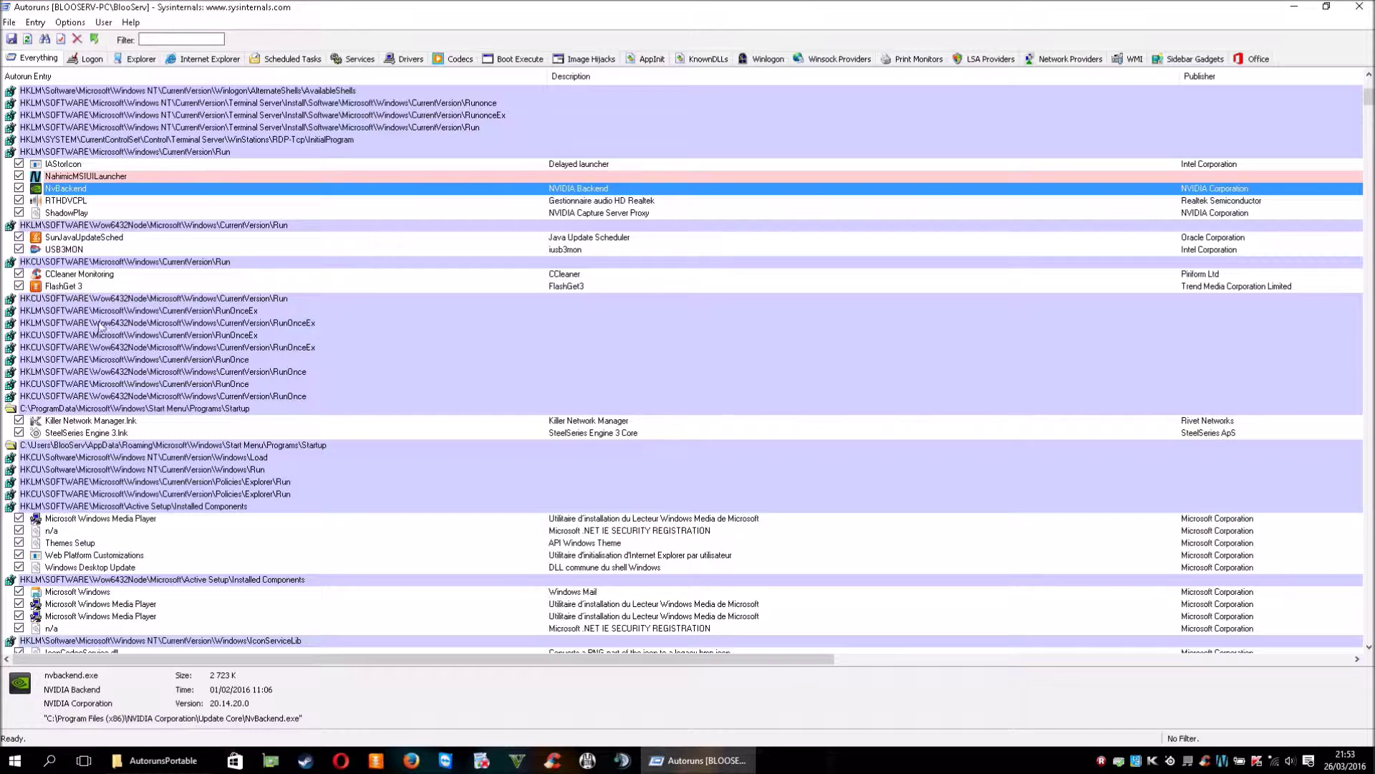
Inspect the taskmgr.exe entry highlighted in pink and its parent HKCU Winlogon\Shell registry key
scroll(214, 322, down, 5)
scroll(159, 304, up, 13)
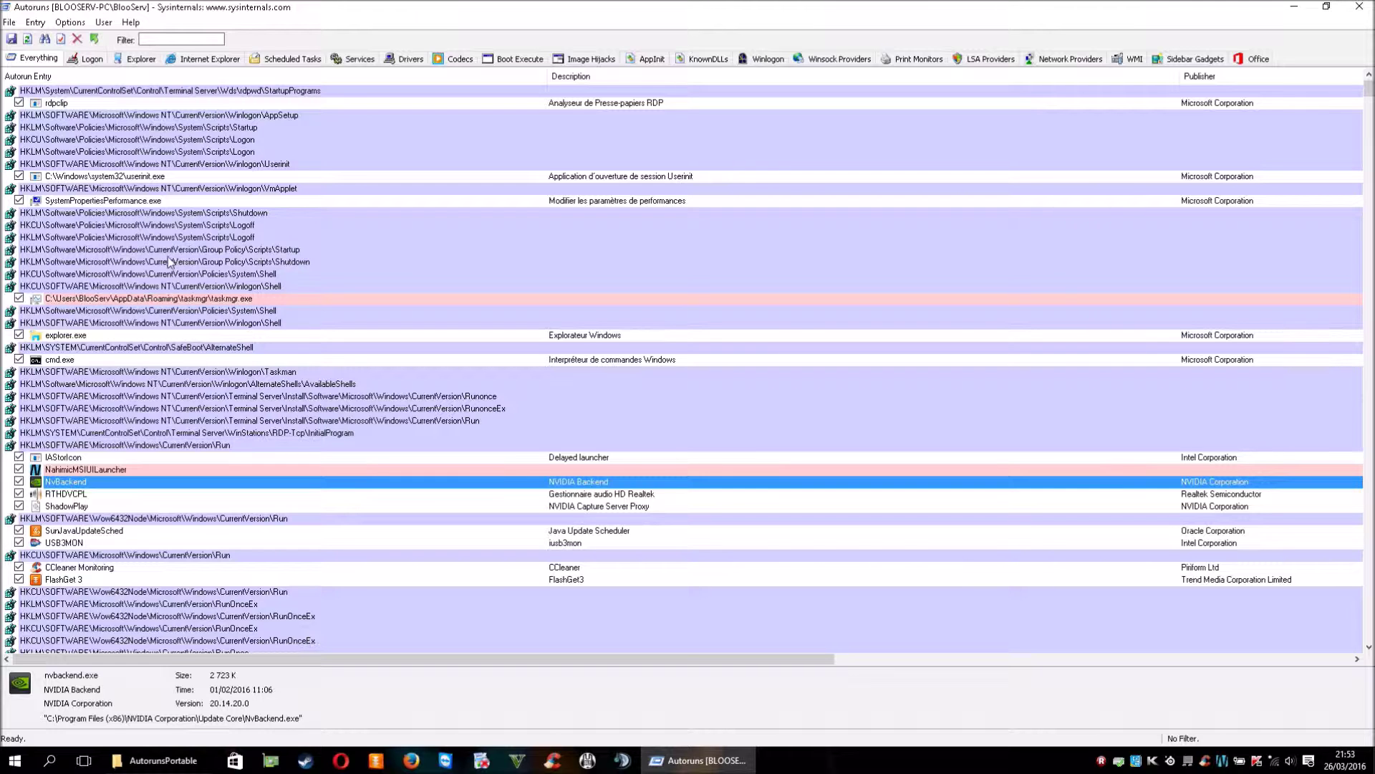
click(141, 300)
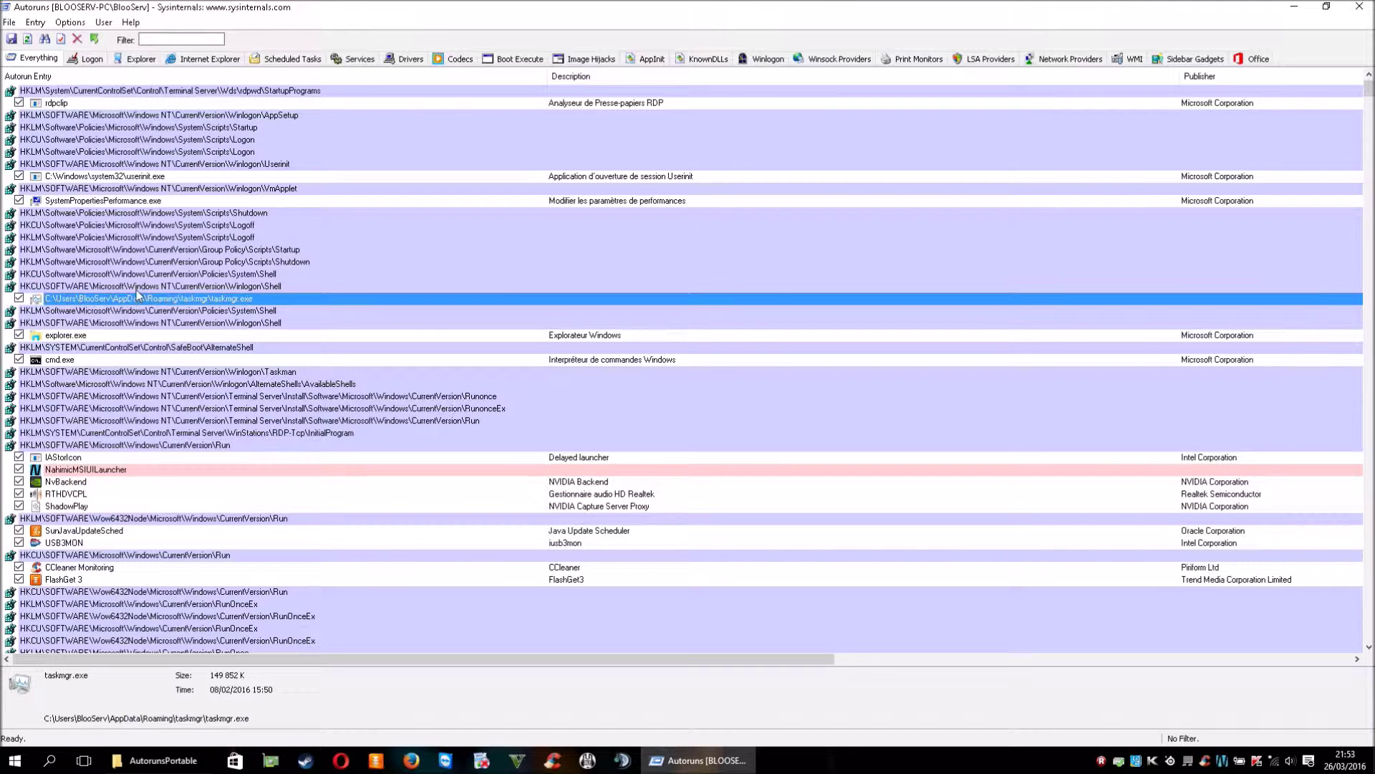
click(135, 288)
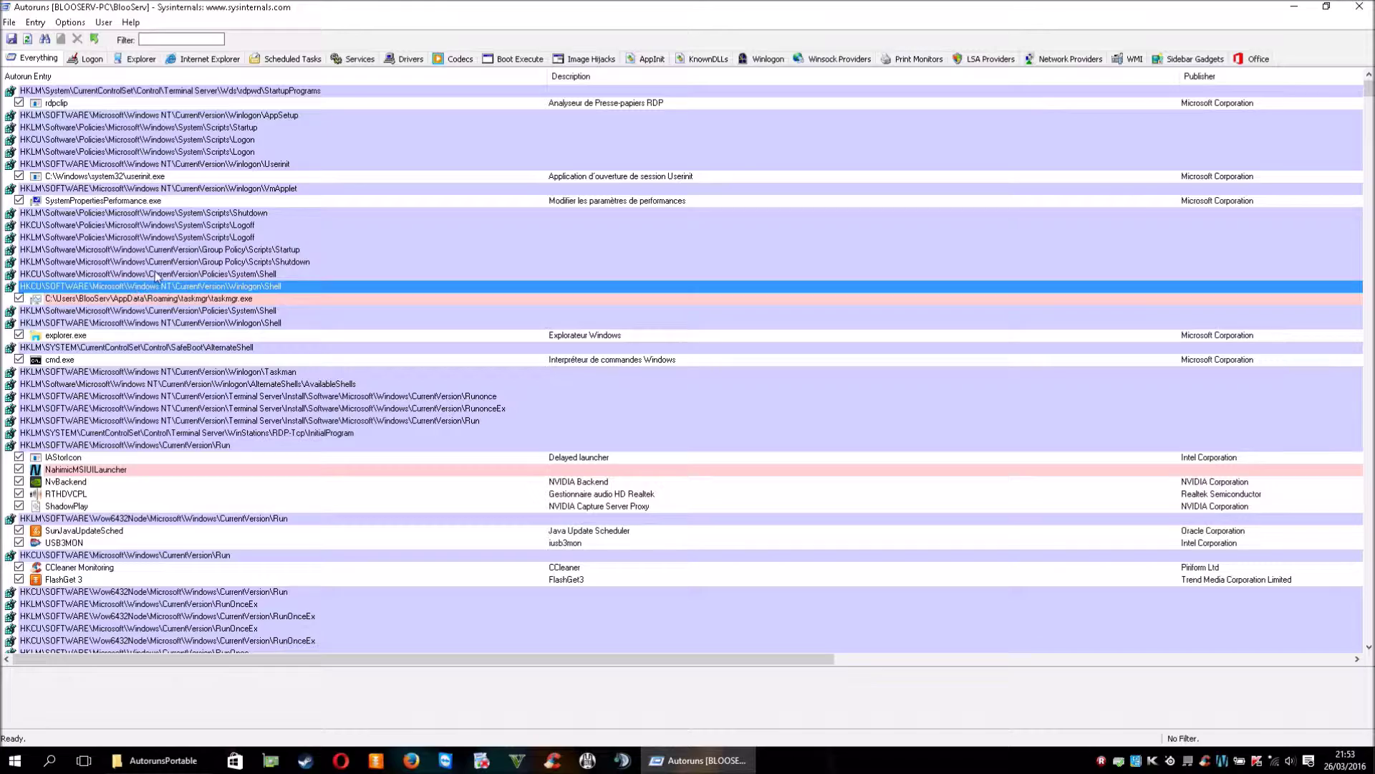
Find the Task Scheduler section in the Everything list and select its heading
scroll(153, 312, down, 20)
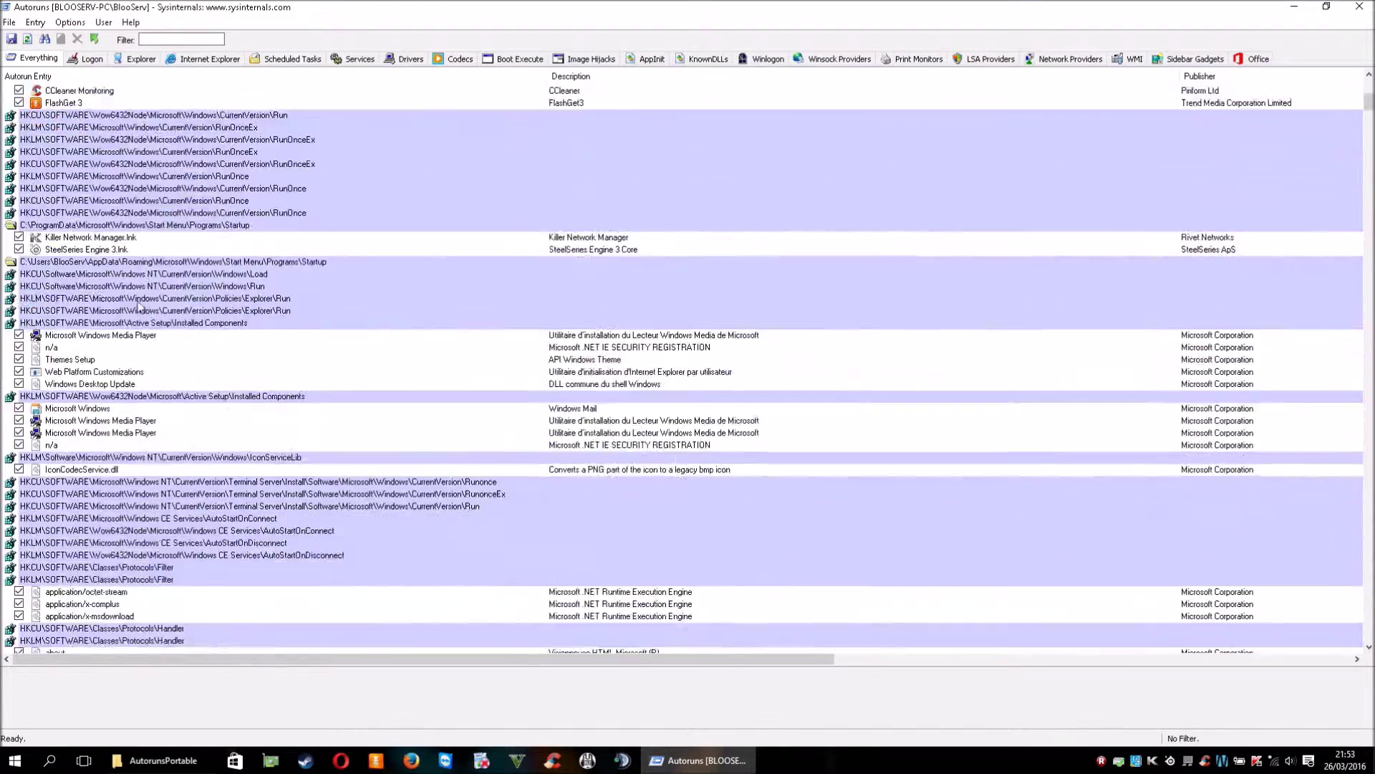
scroll(135, 308, down, 20)
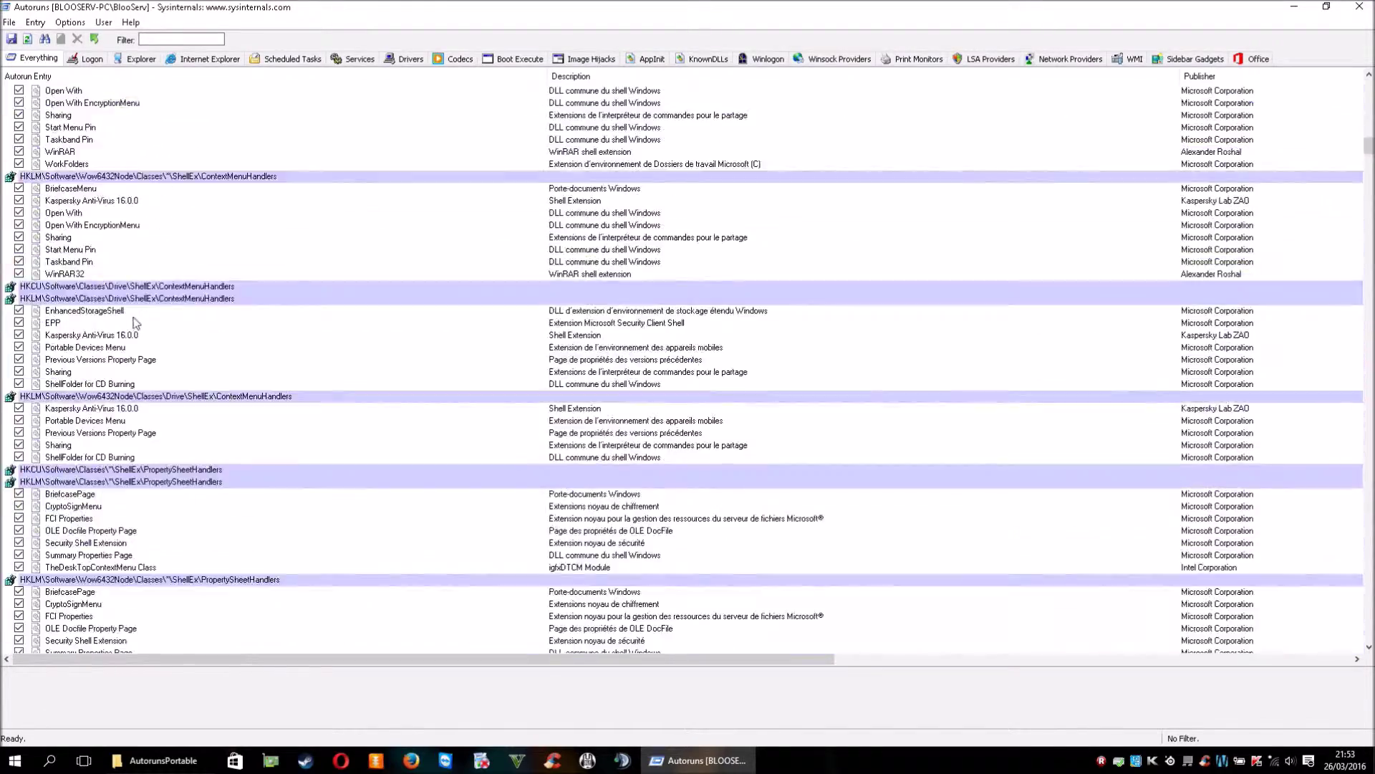
scroll(158, 354, down, 20)
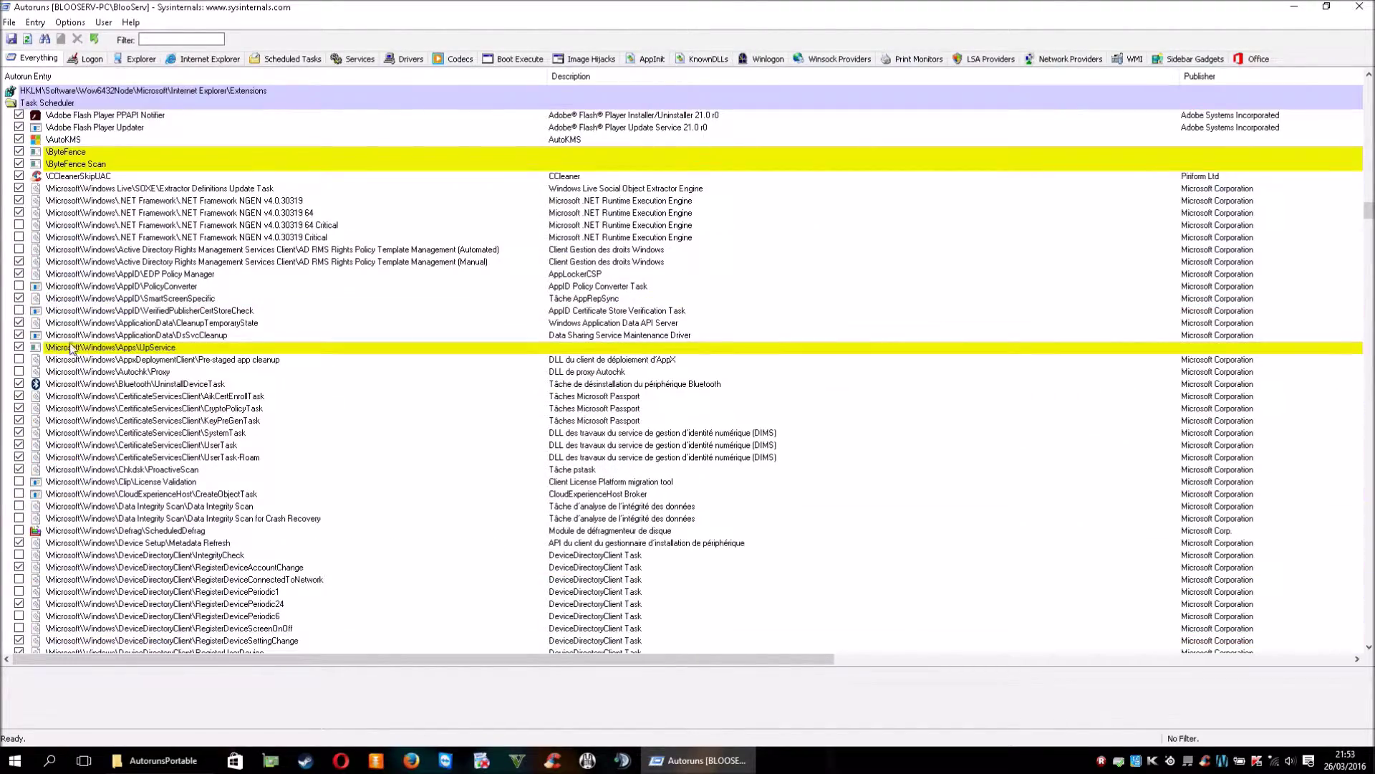
scroll(63, 130, up, 5)
click(52, 288)
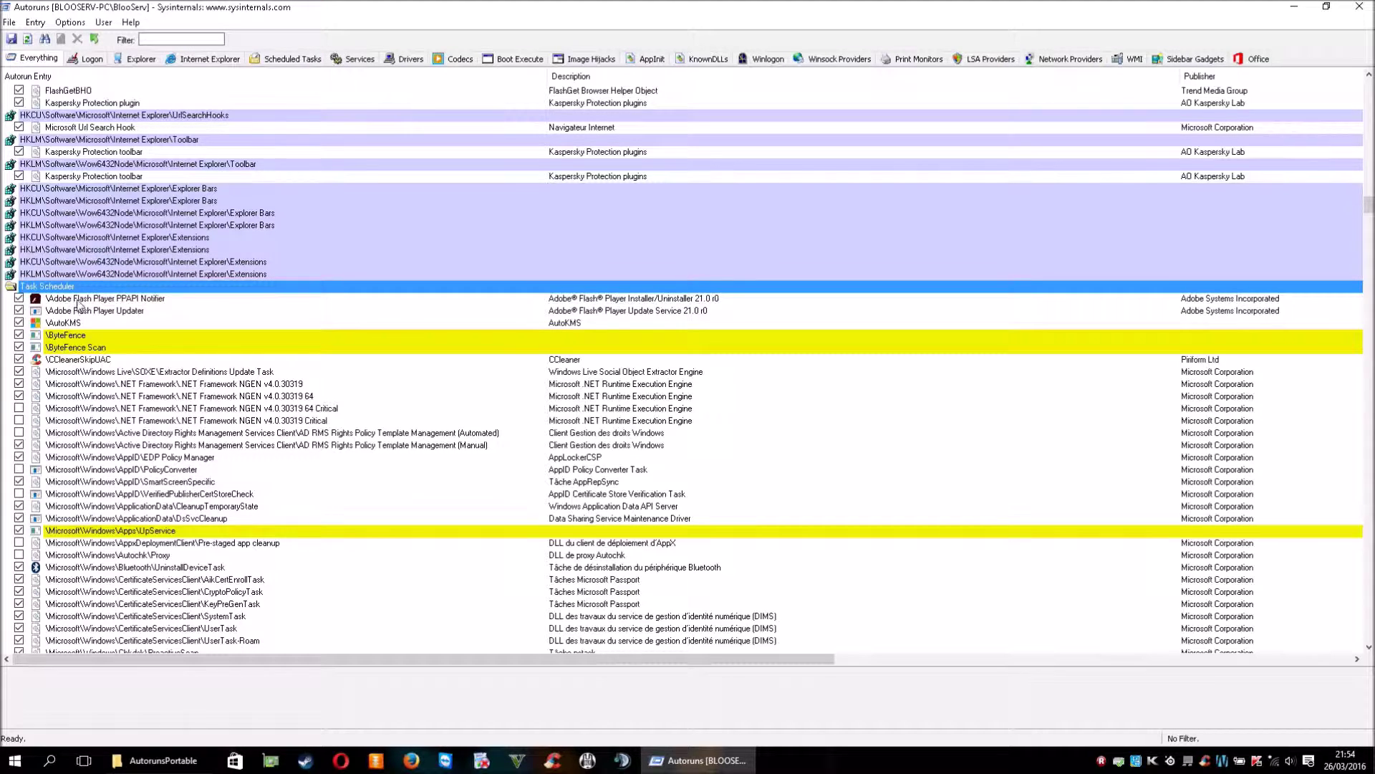
Examine the scheduled tasks, including the yellow and pink entries, down to the start of the Services section and back
scroll(79, 307, down, 1)
scroll(99, 310, down, 14)
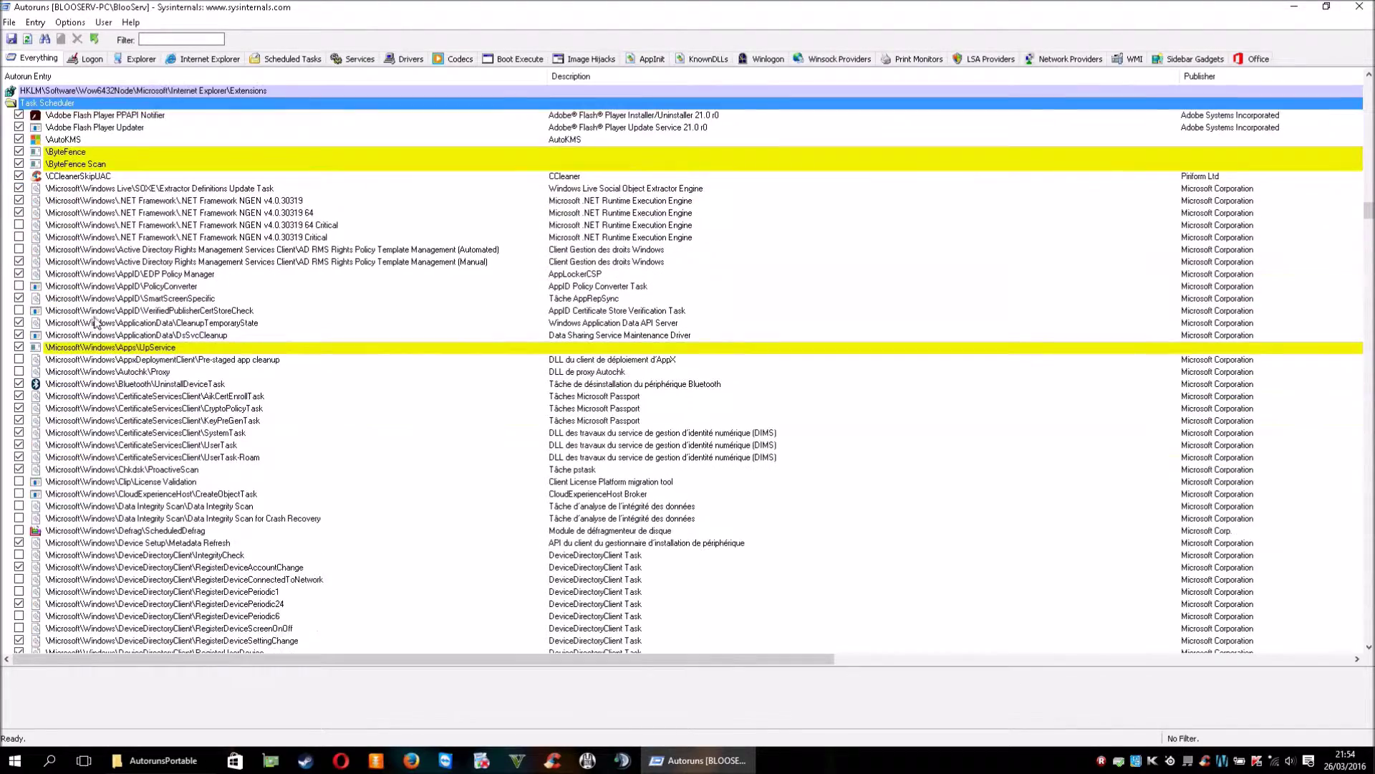
scroll(92, 310, down, 11)
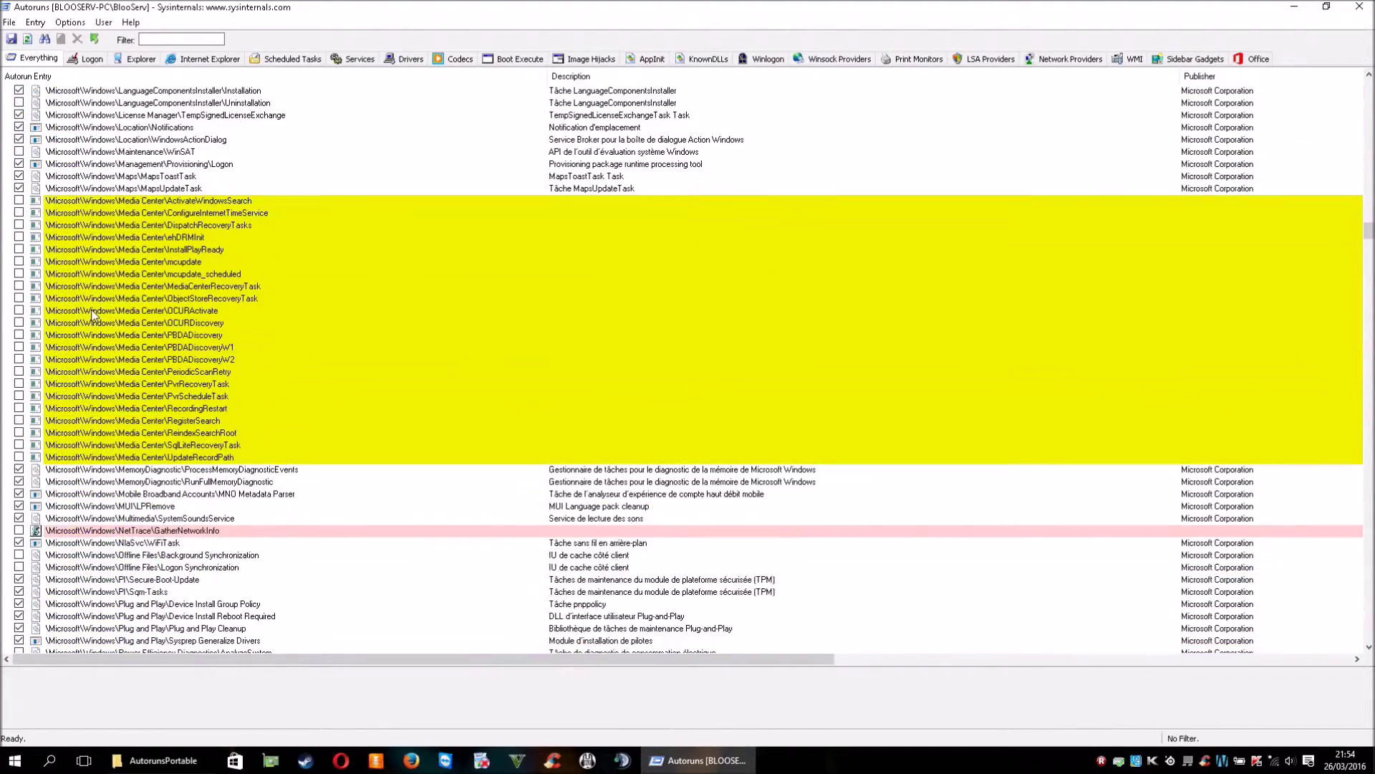
scroll(92, 310, down, 4)
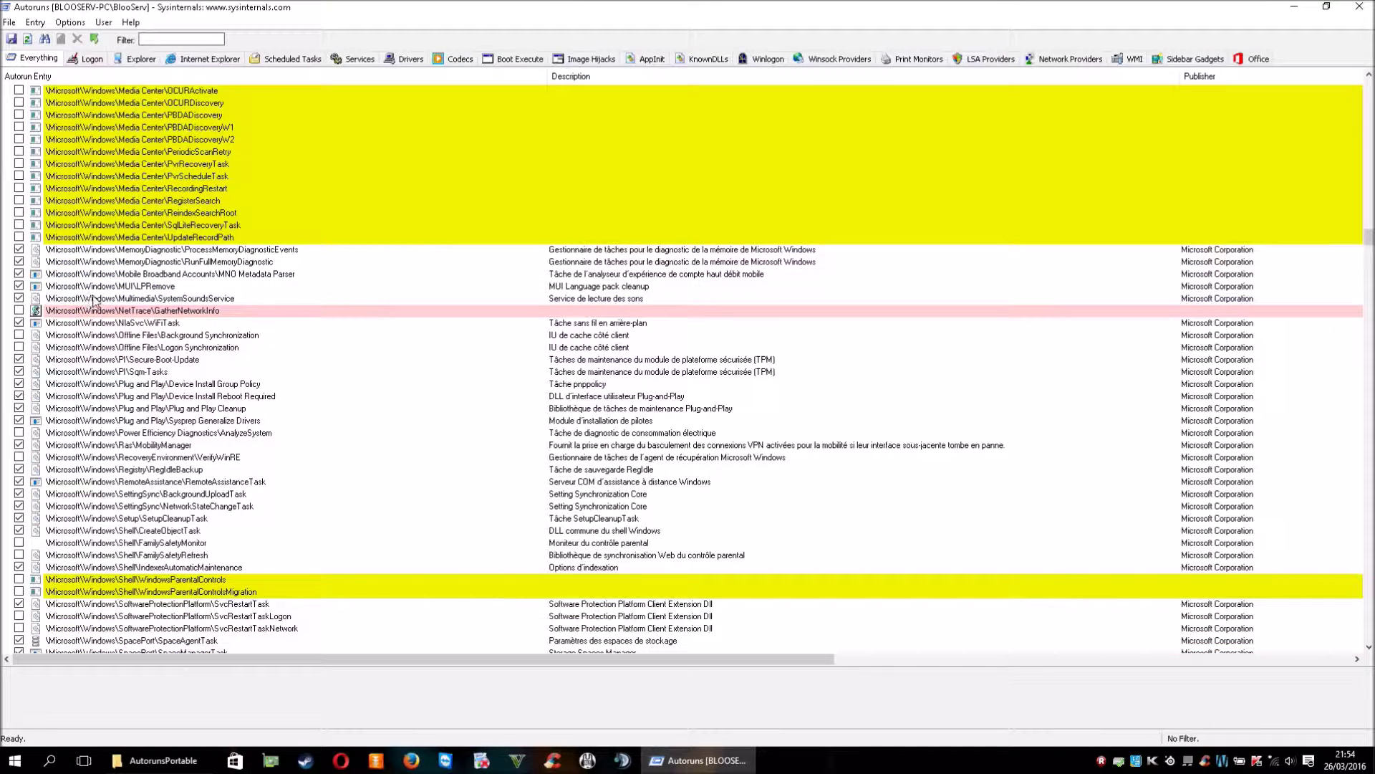
scroll(94, 266, down, 3)
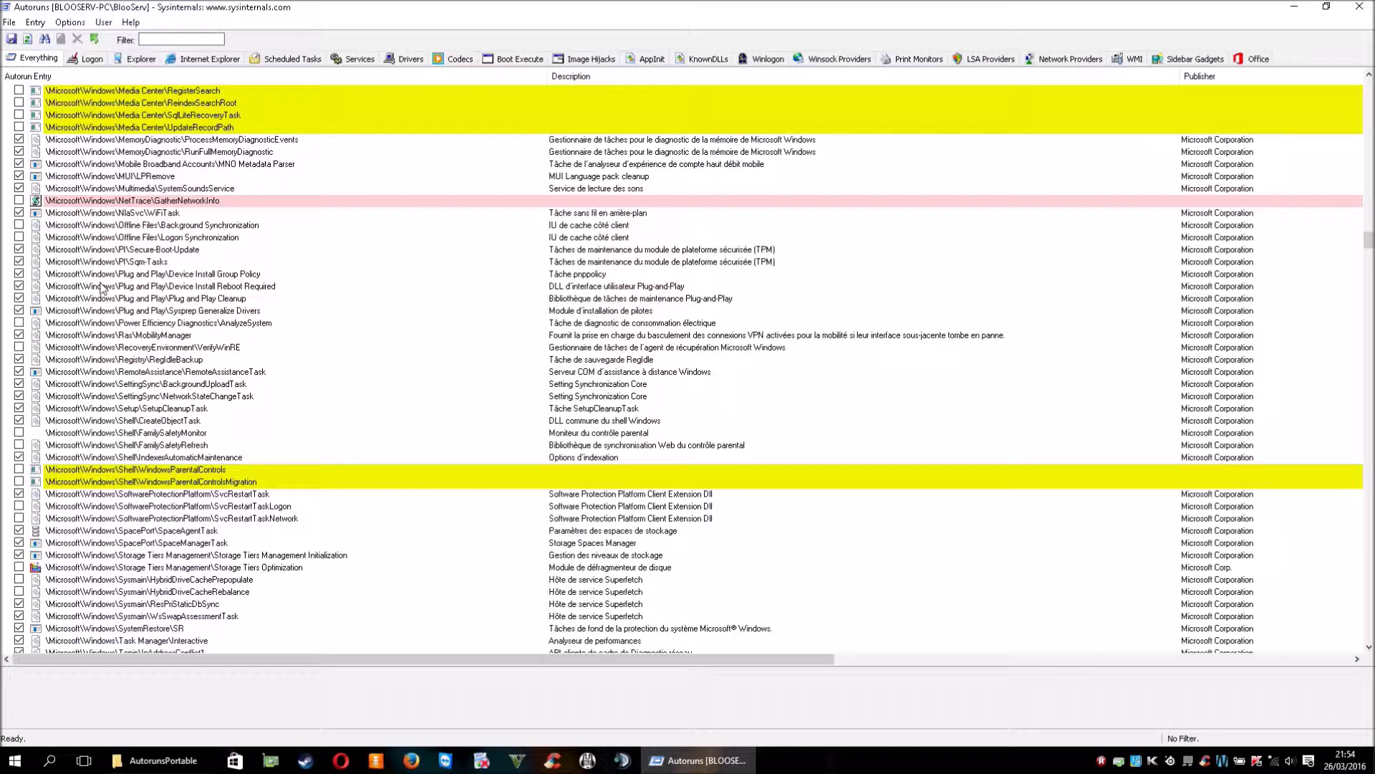
scroll(101, 287, down, 1)
scroll(100, 288, down, 1)
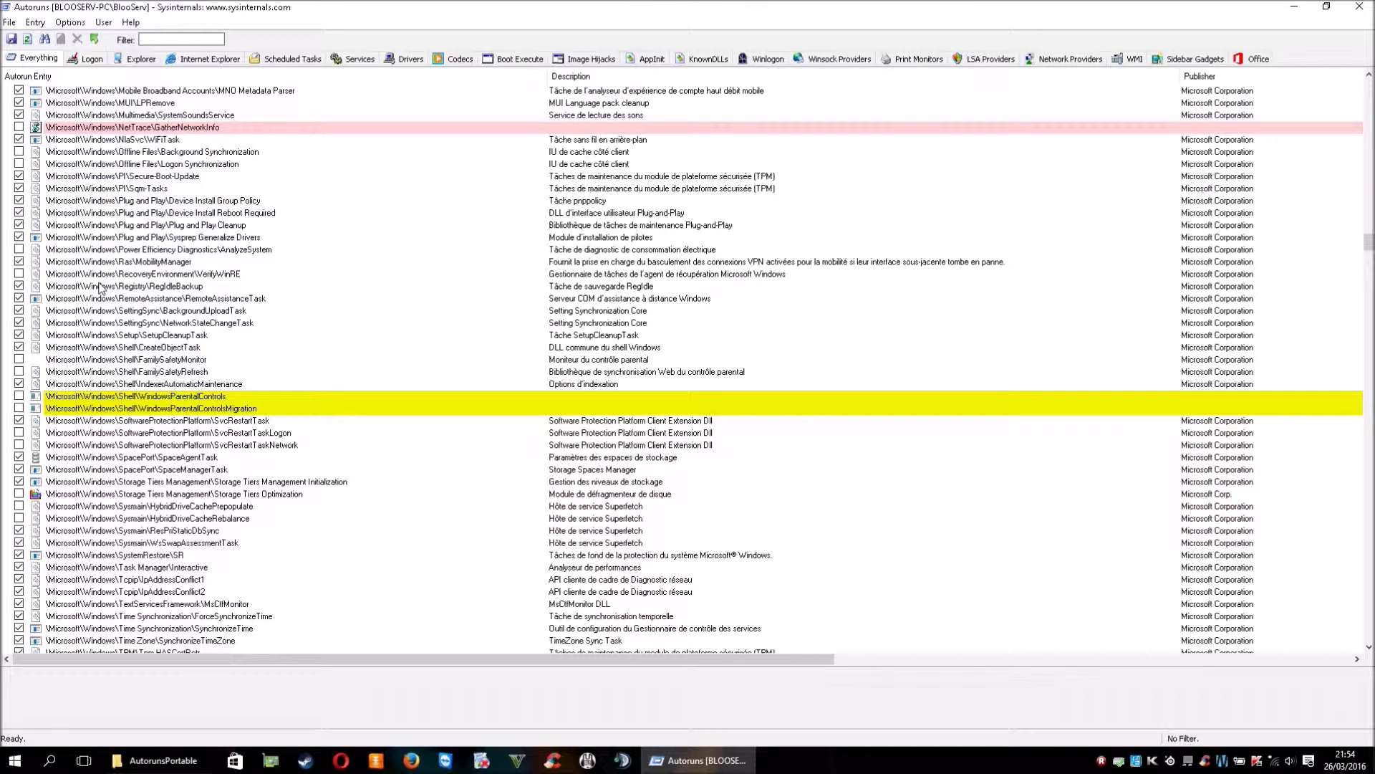
scroll(100, 287, down, 7)
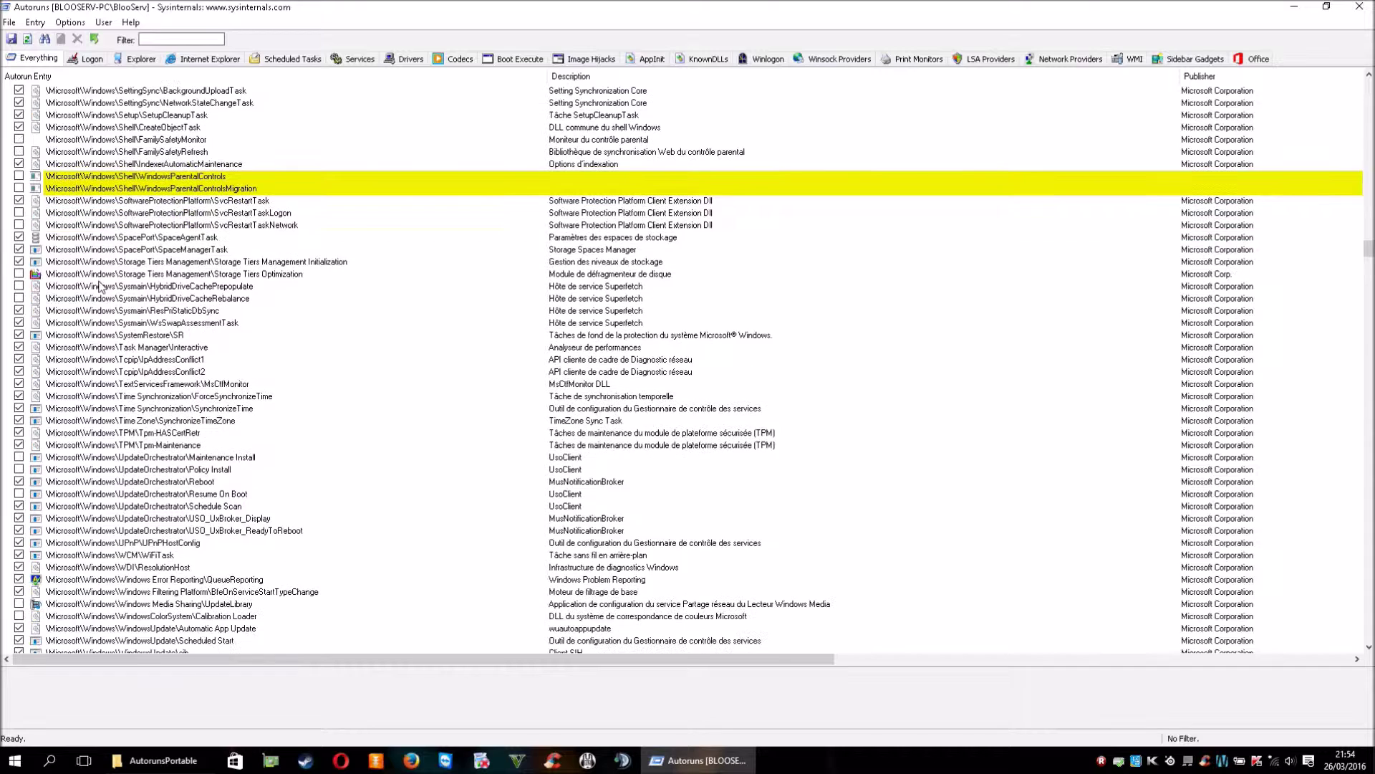
scroll(100, 287, down, 4)
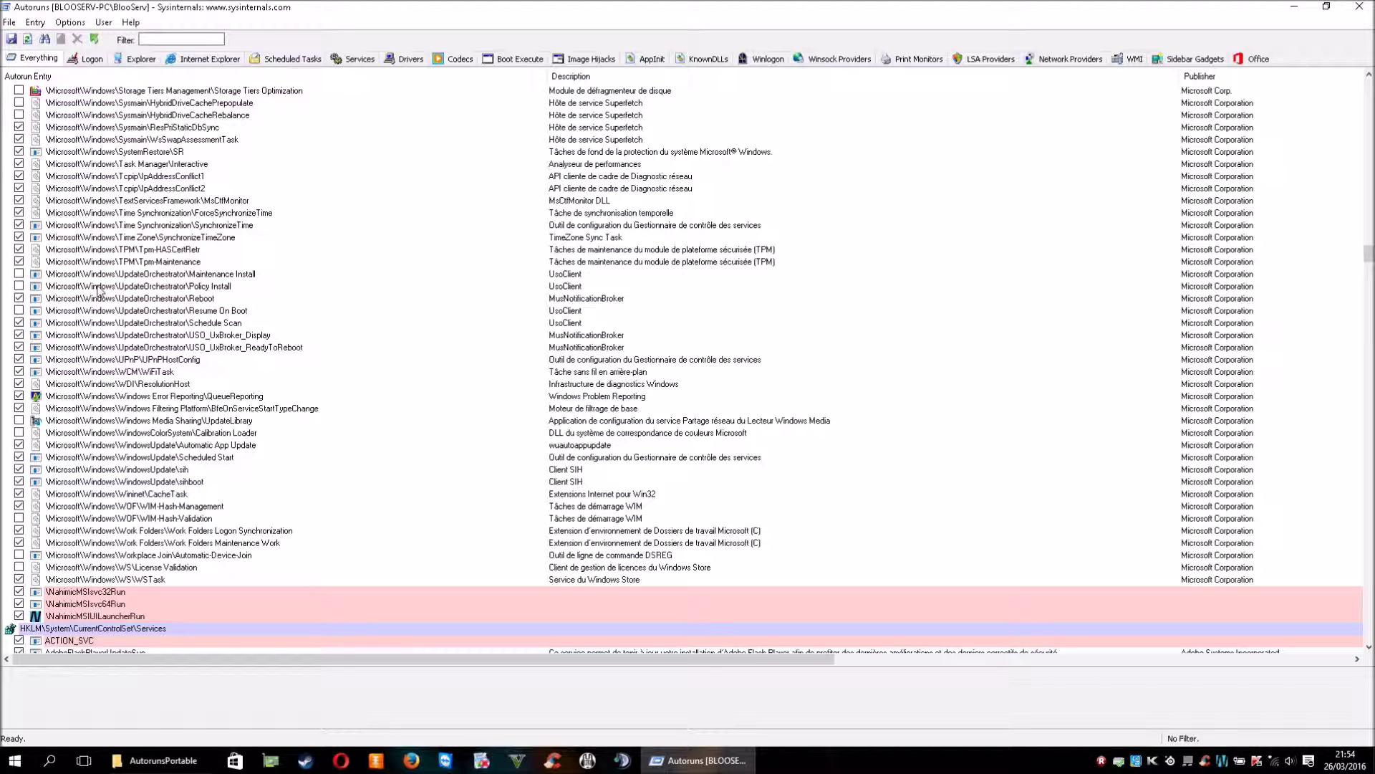
scroll(94, 296, down, 2)
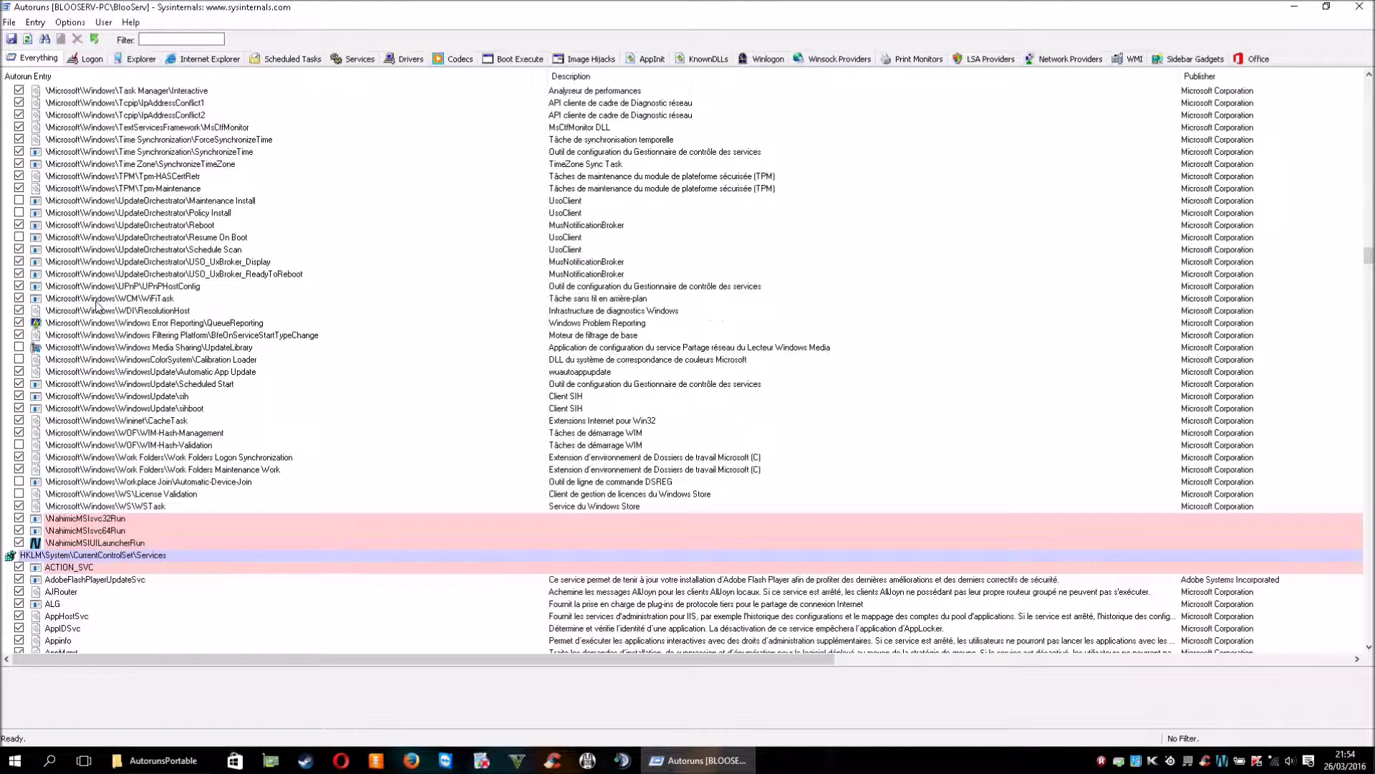
scroll(95, 307, down, 2)
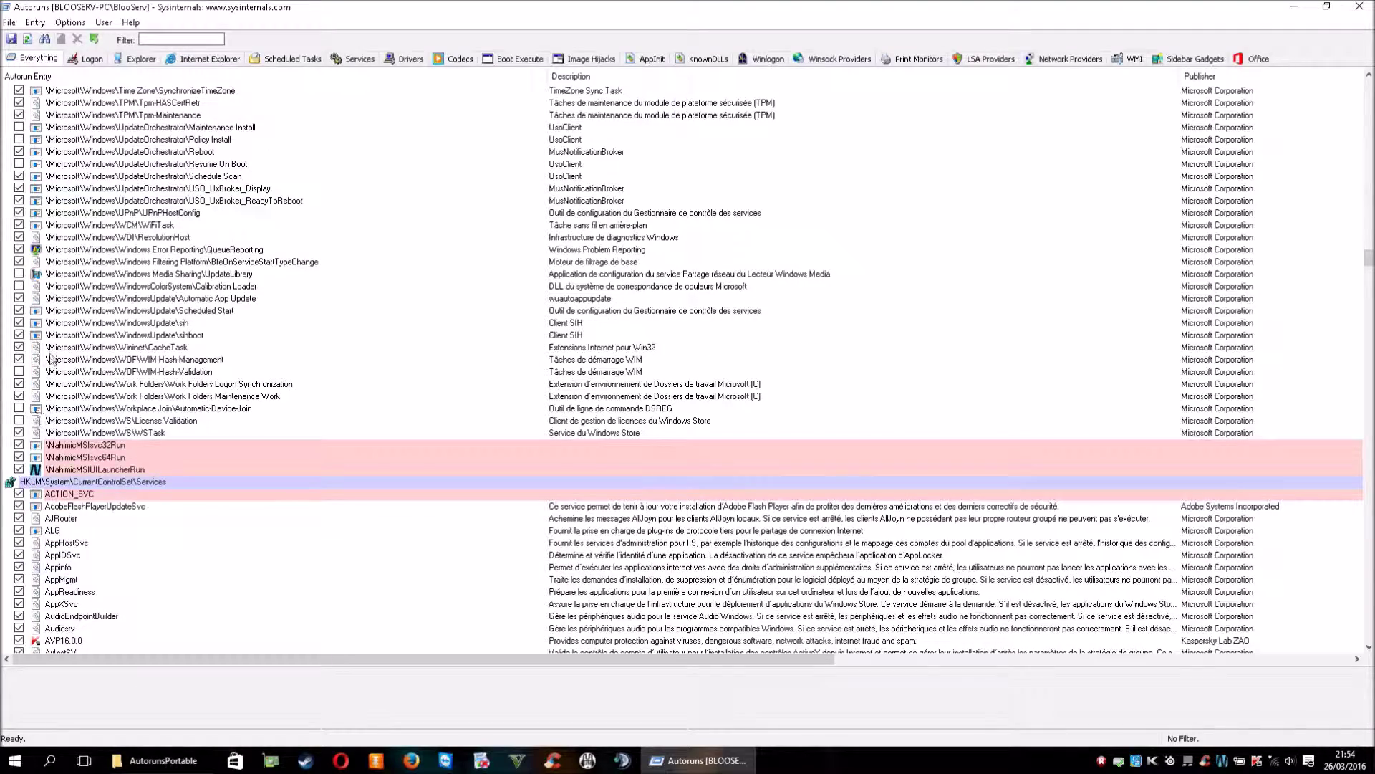
scroll(52, 358, up, 20)
scroll(52, 359, up, 20)
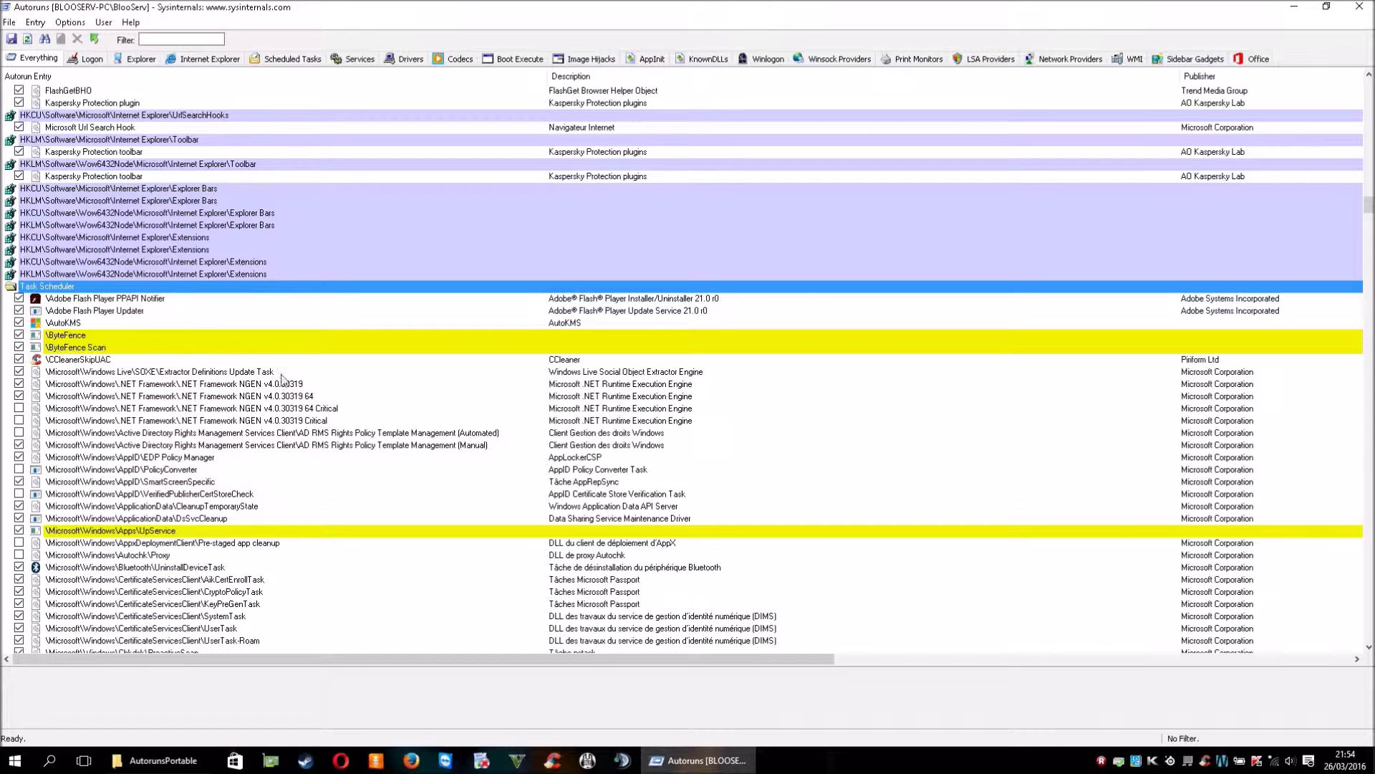
Show the file details of the unchecked .NET Framework NGEN v4.0.30319 64 Critical task
scroll(200, 353, down, 2)
scroll(201, 358, down, 5)
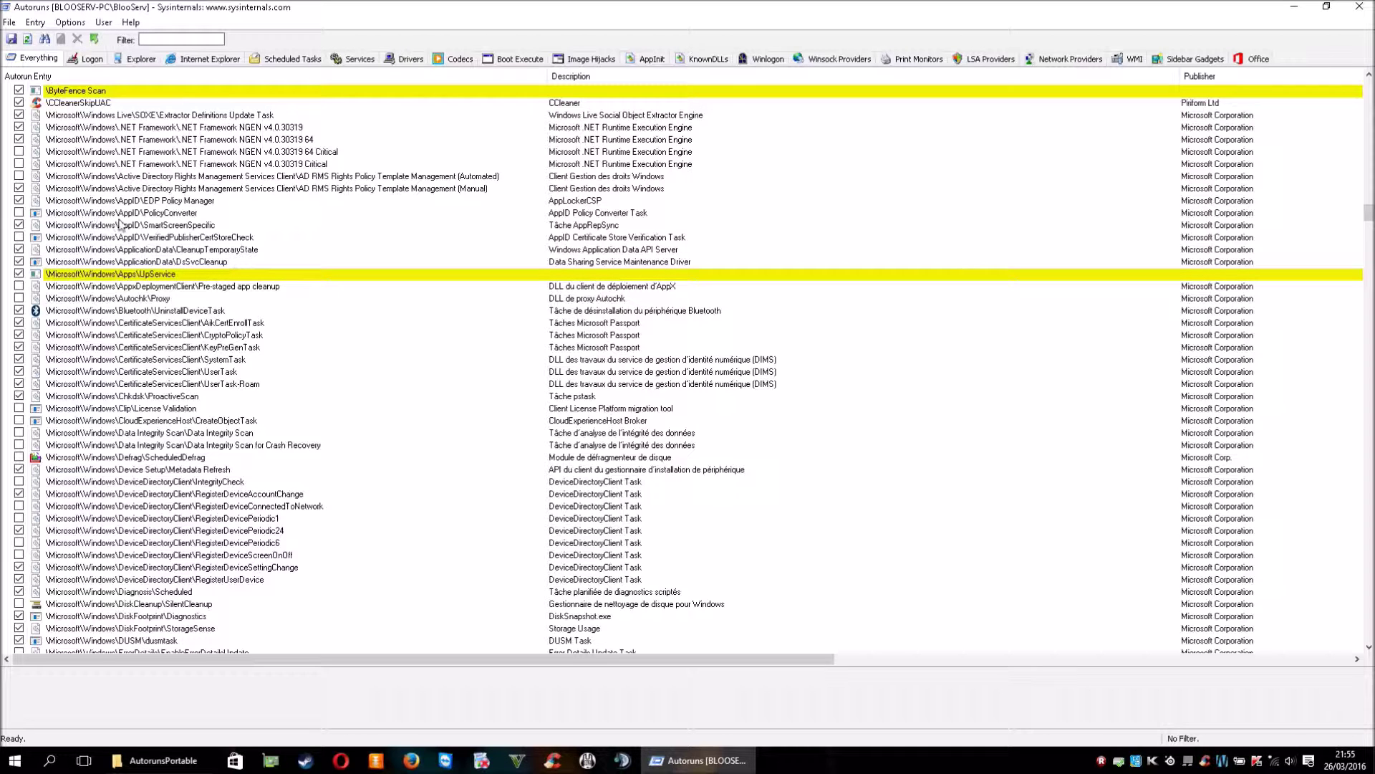
scroll(81, 177, up, 4)
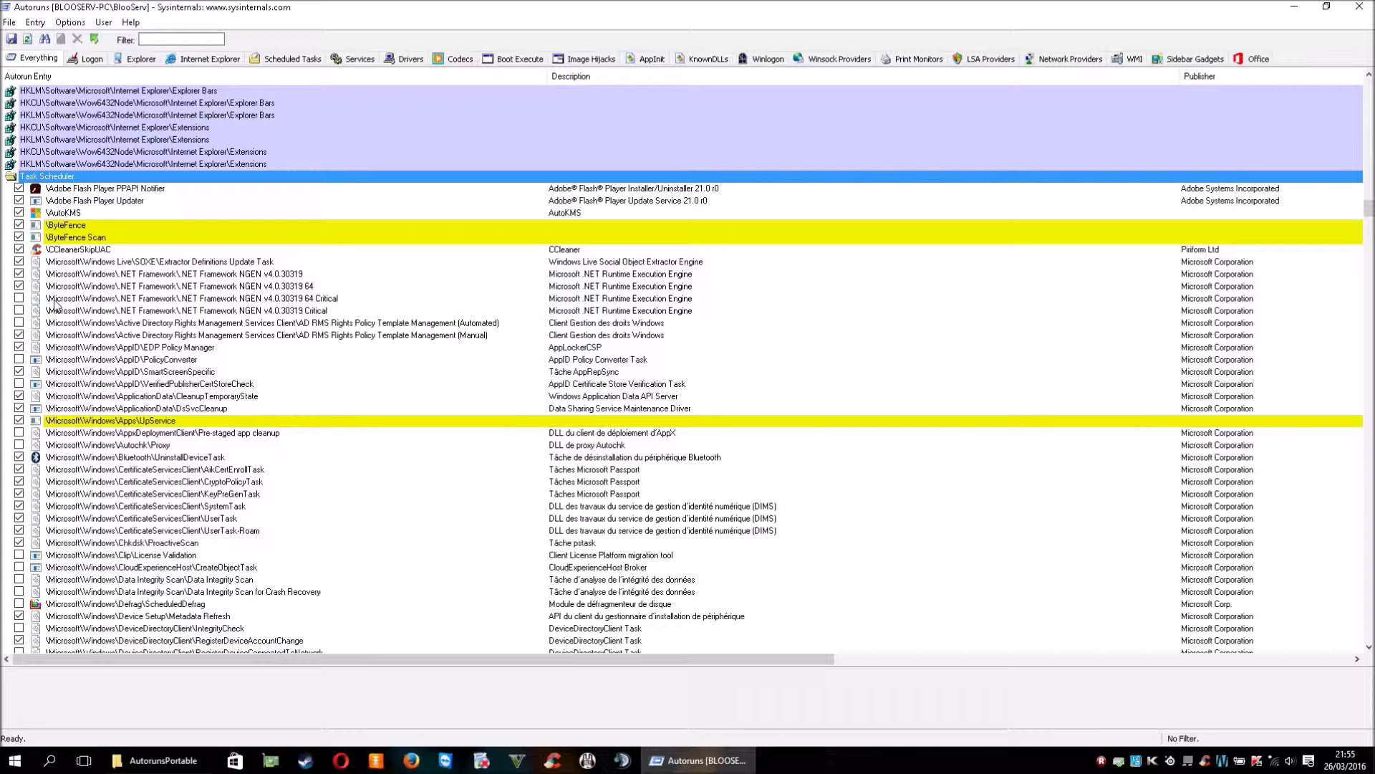
click(119, 300)
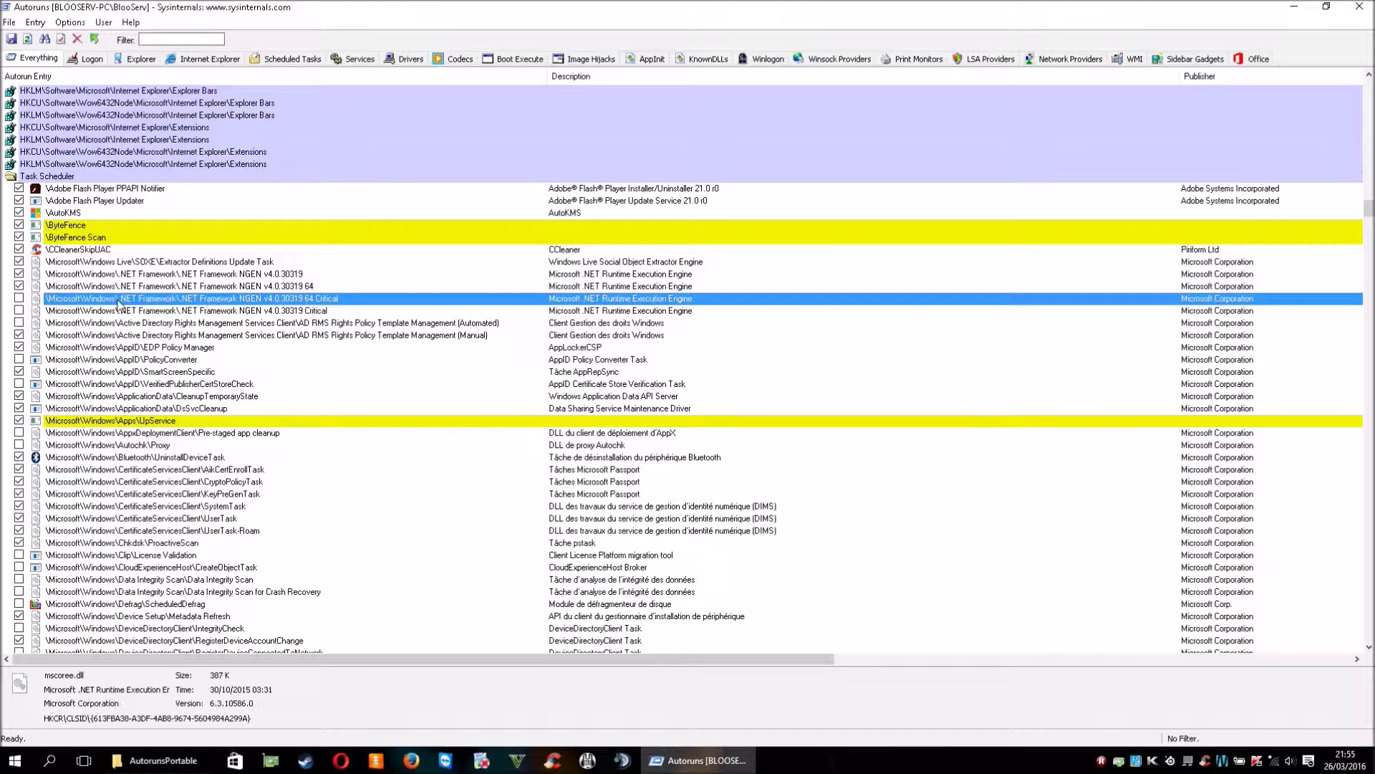
scroll(119, 310, down, 2)
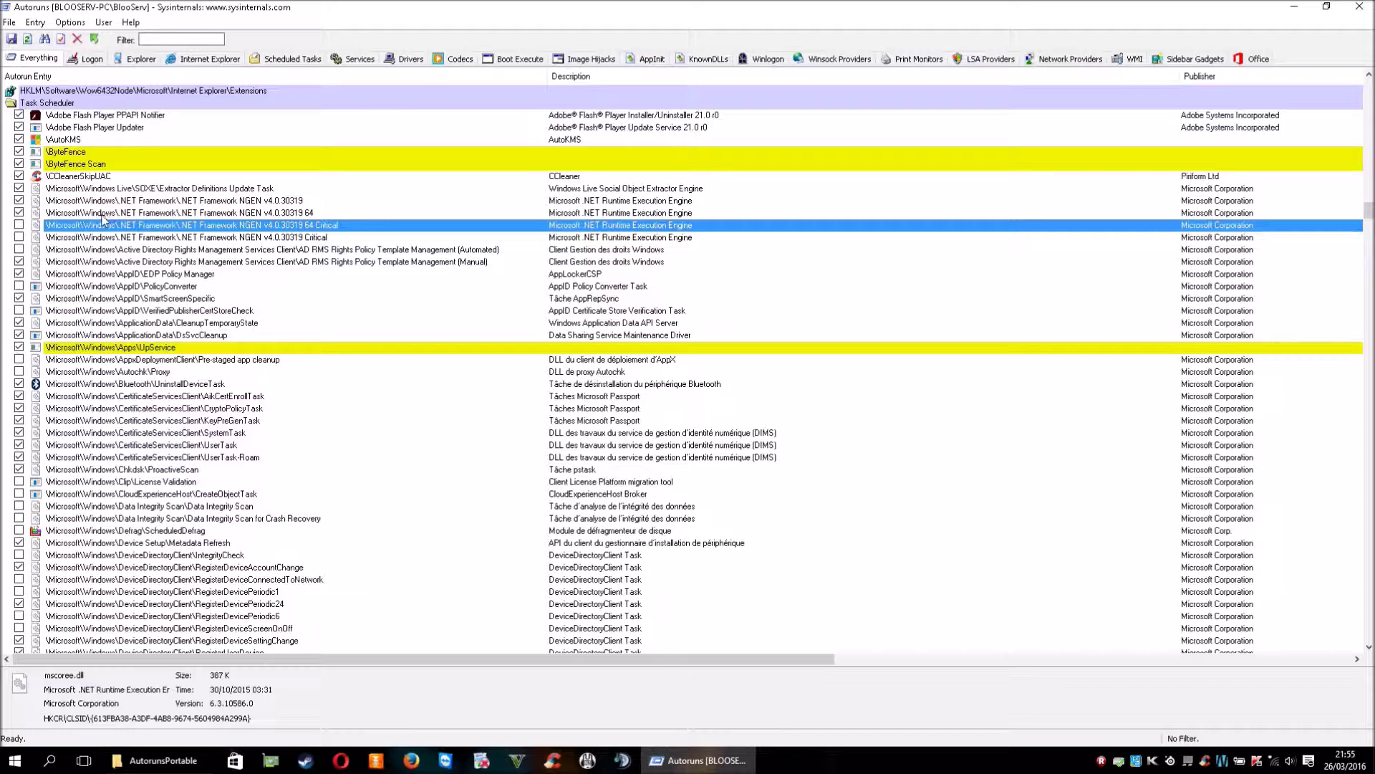
Inspect the WindowsActionDialog and Location Notifications tasks and the LanguageComponentsInstaller Uninstallation and Installation tasks above the Media Center group
scroll(80, 219, down, 1)
scroll(80, 219, down, 7)
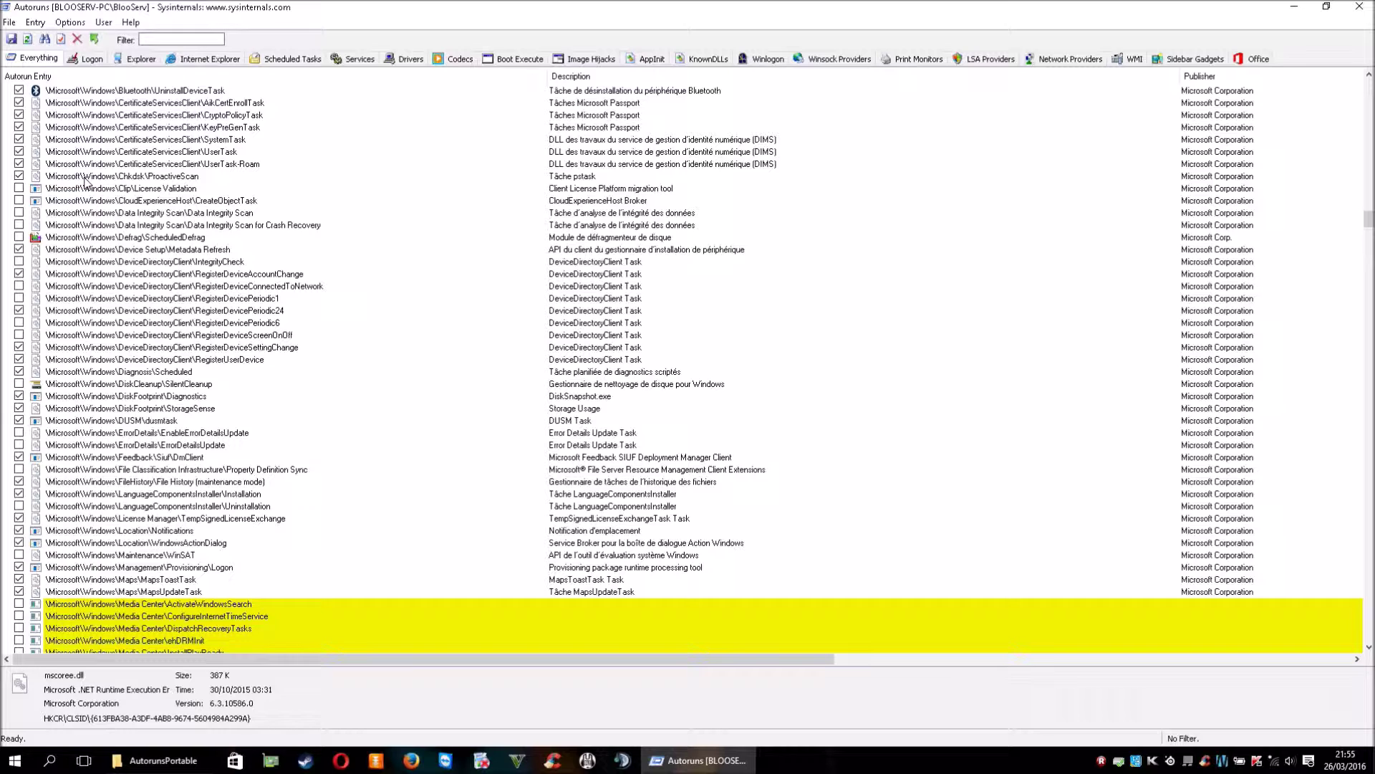
scroll(85, 183, down, 1)
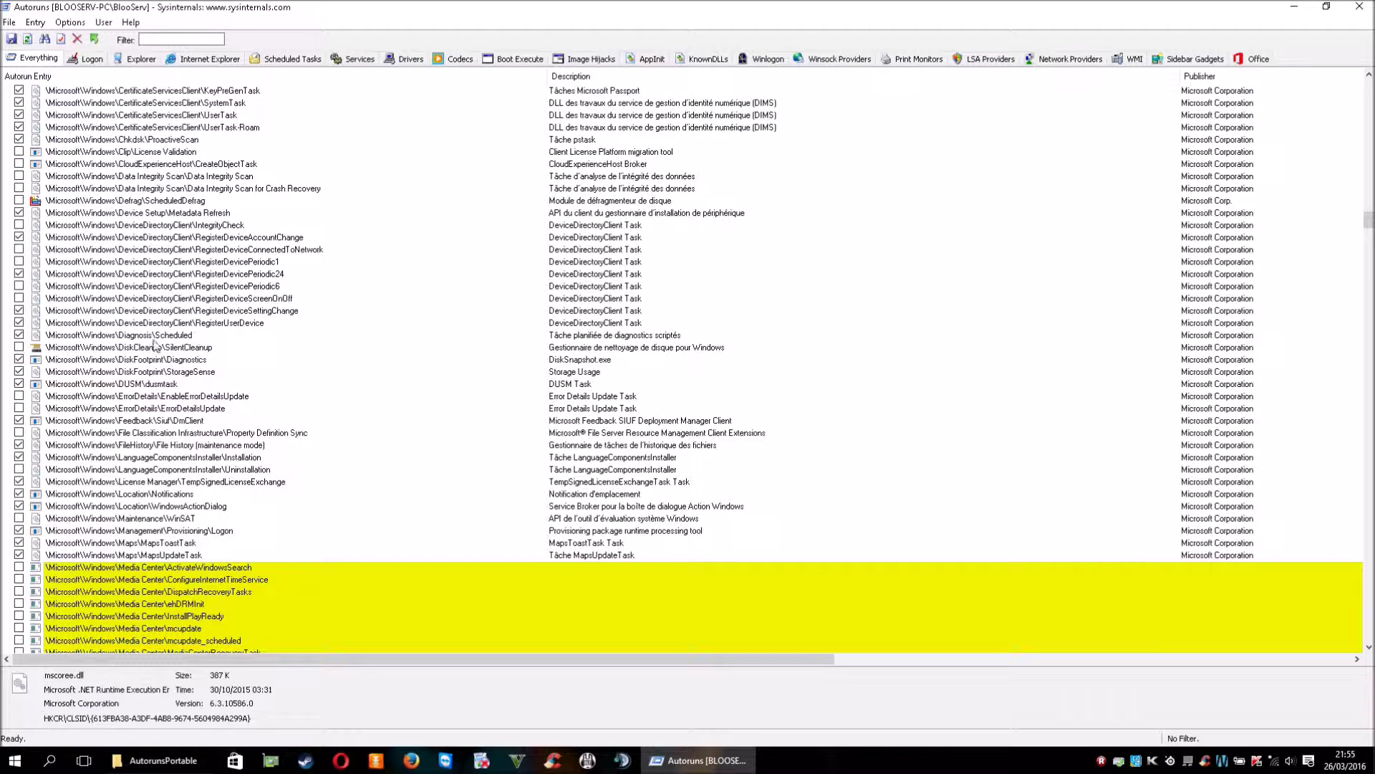
scroll(148, 350, down, 4)
click(117, 362)
click(111, 347)
click(111, 323)
click(114, 311)
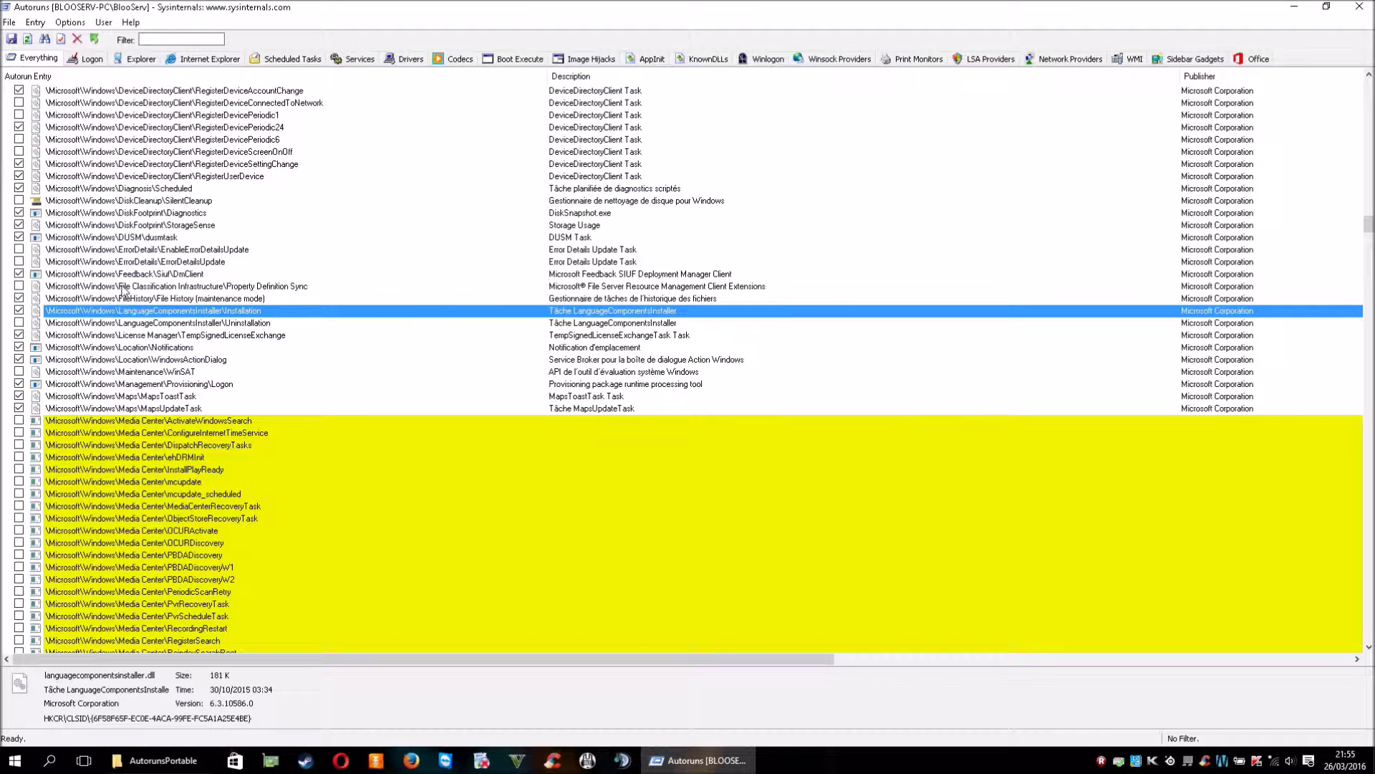
Inspect the file details of the scheduled tasks from File History up to SilentCleanup, then the DiskFootprint Diagnostics and StorageSense tasks
click(122, 298)
click(121, 287)
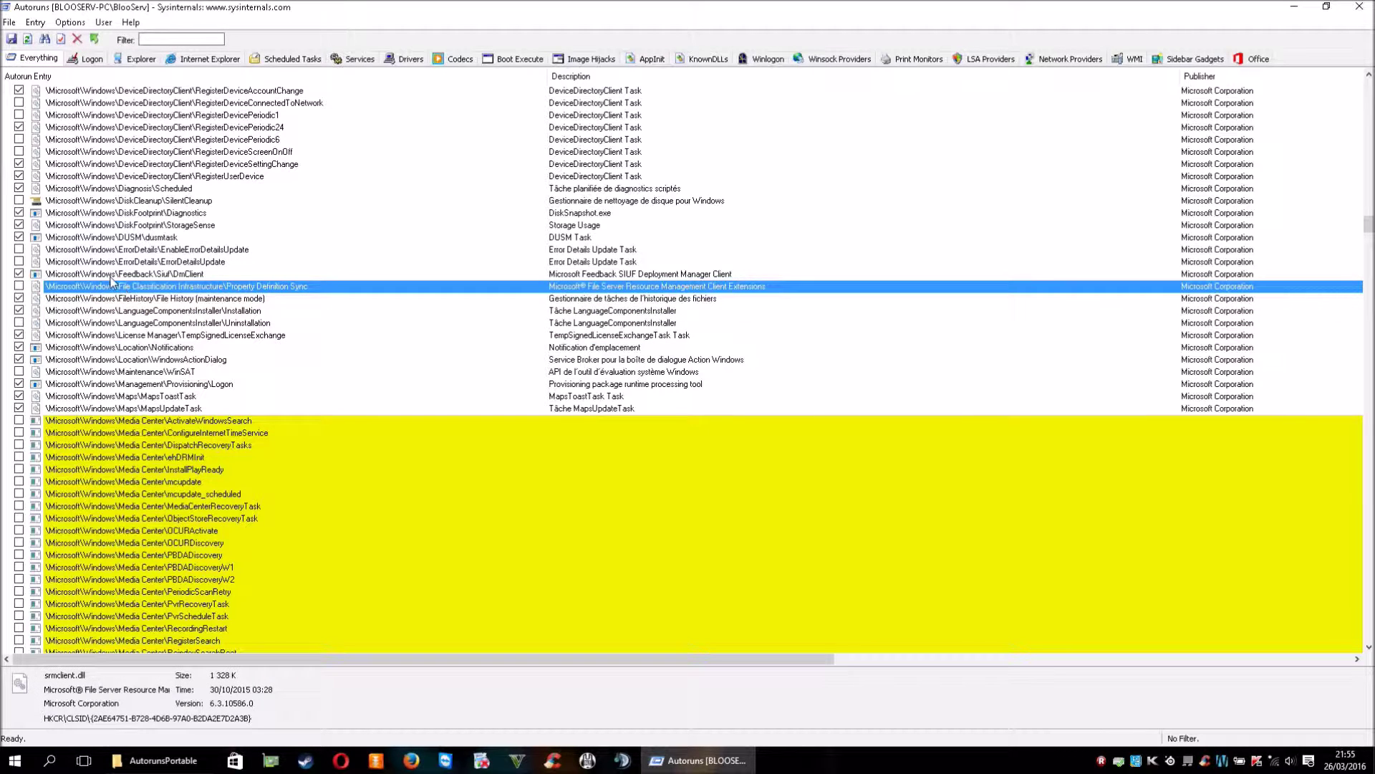
click(111, 275)
click(140, 251)
click(140, 238)
click(140, 225)
click(144, 213)
click(143, 201)
click(147, 213)
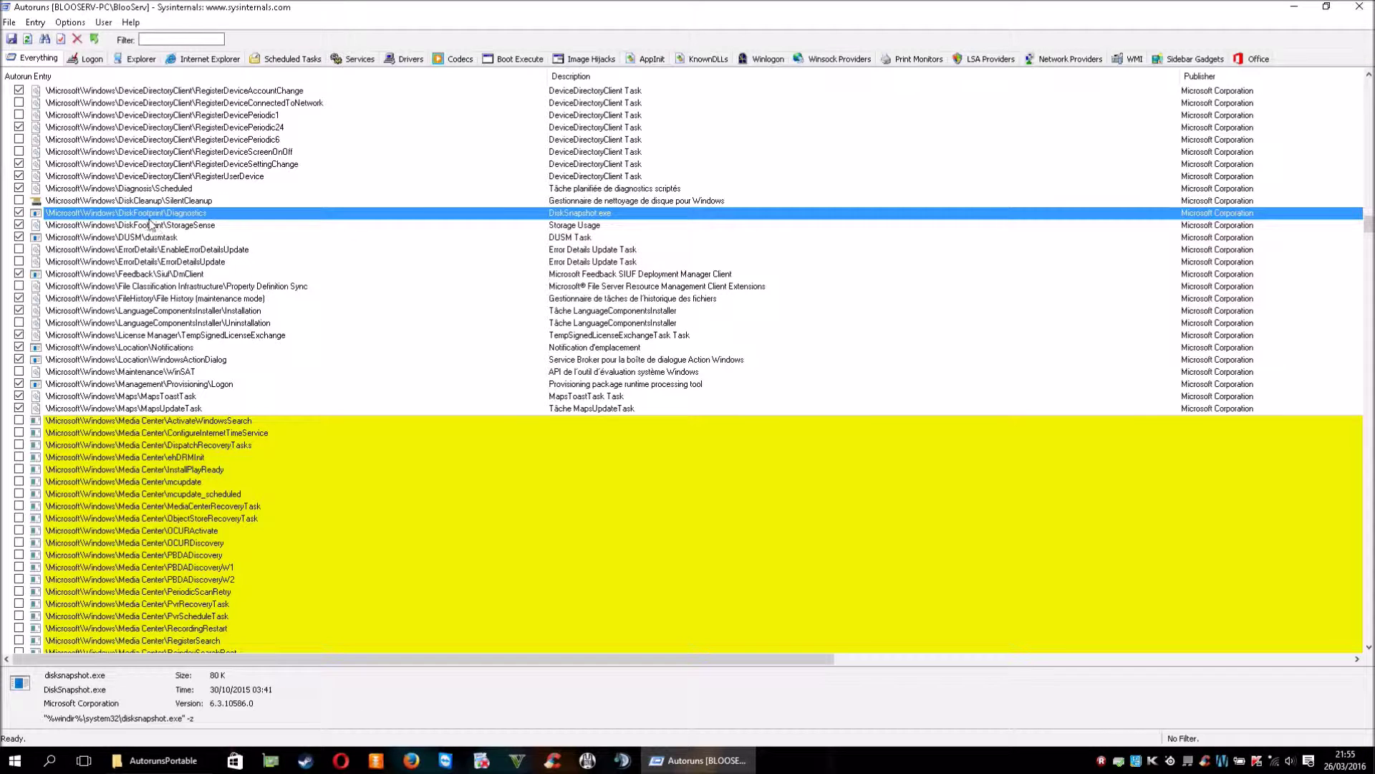
click(152, 225)
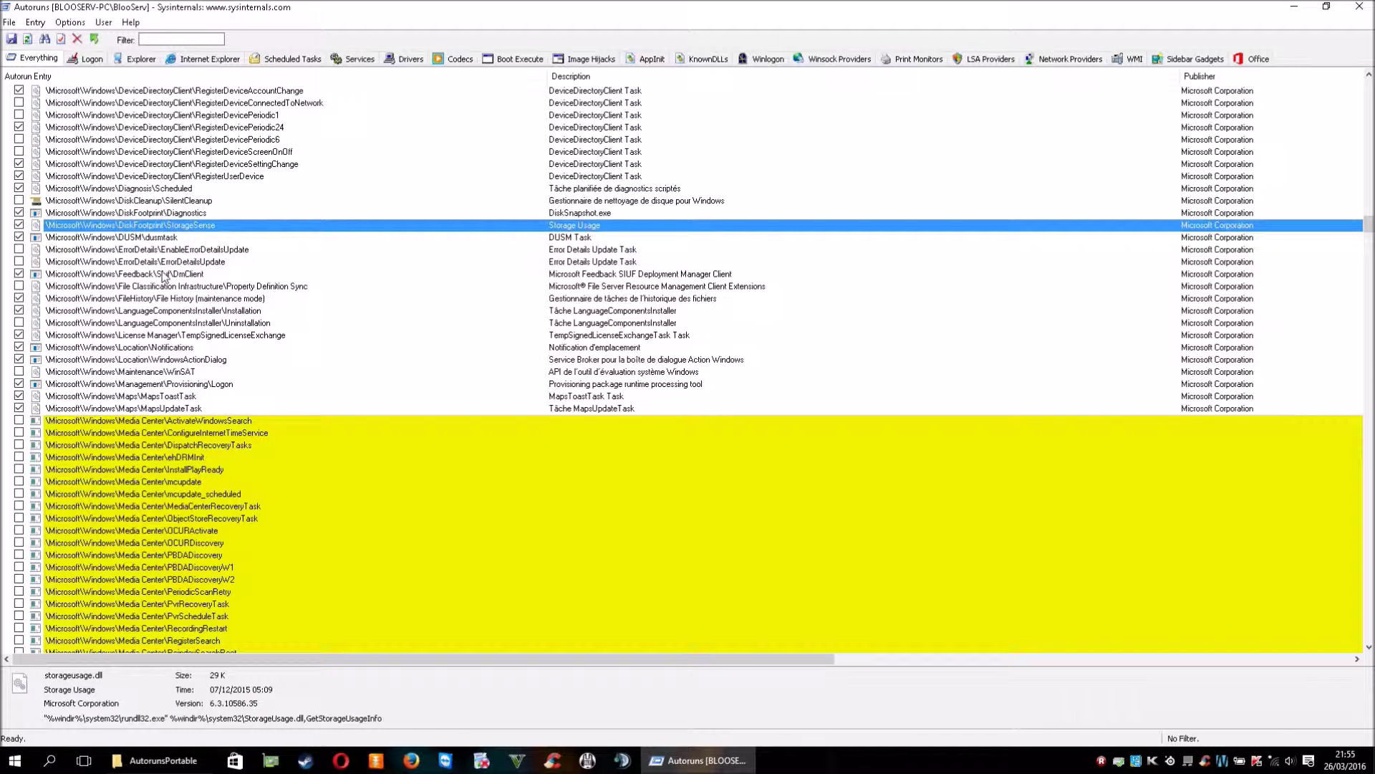
Inspect the SystemSoundsService, WiFiTask and Offline Files synchronization tasks below the yellow Media Center group
scroll(157, 289, down, 6)
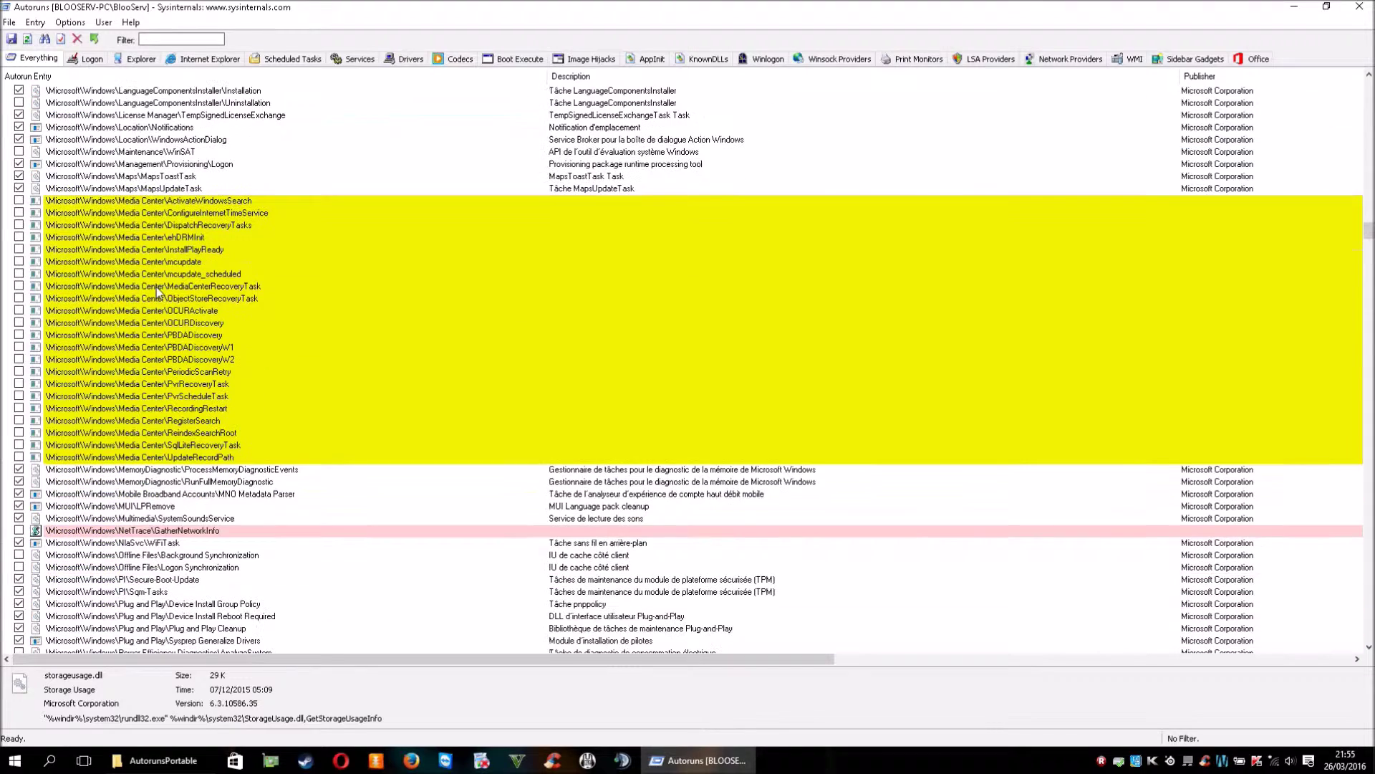
scroll(156, 288, down, 6)
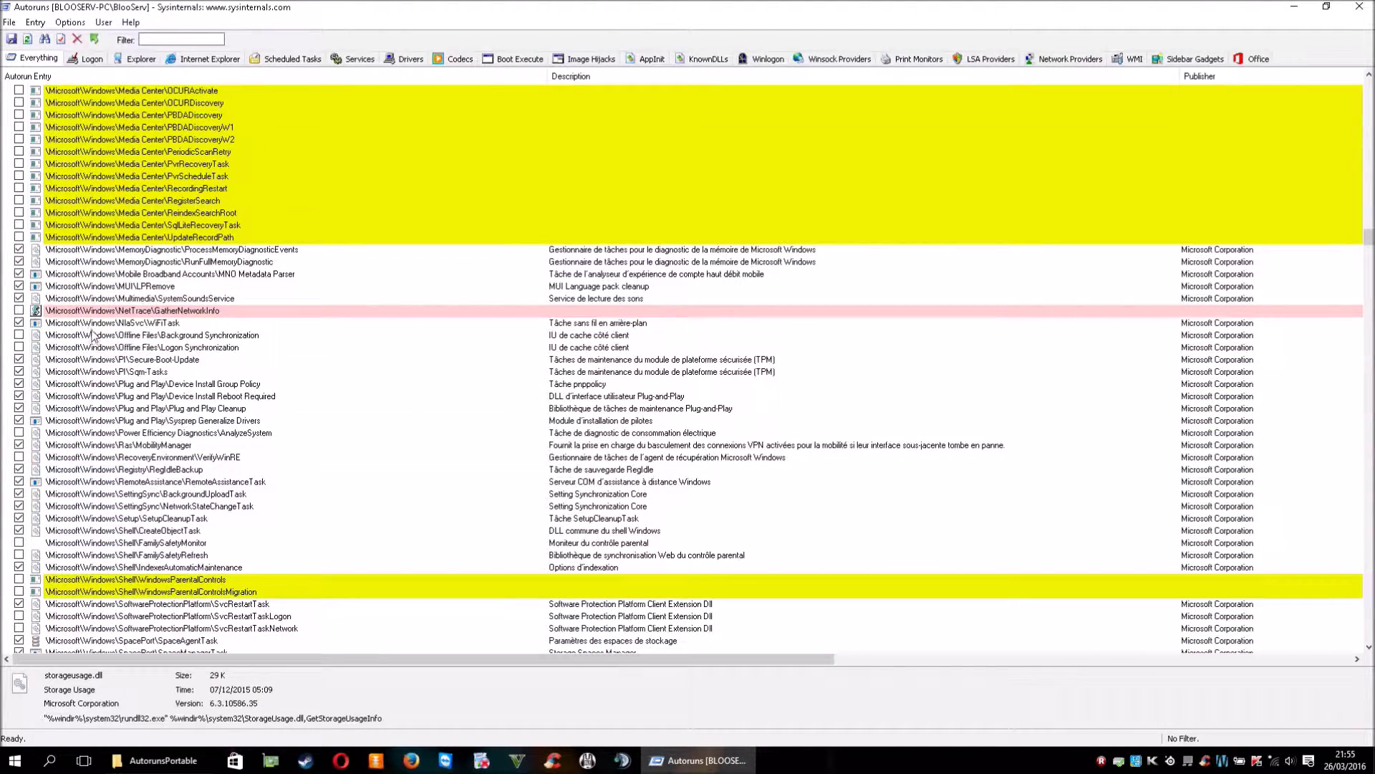
click(146, 313)
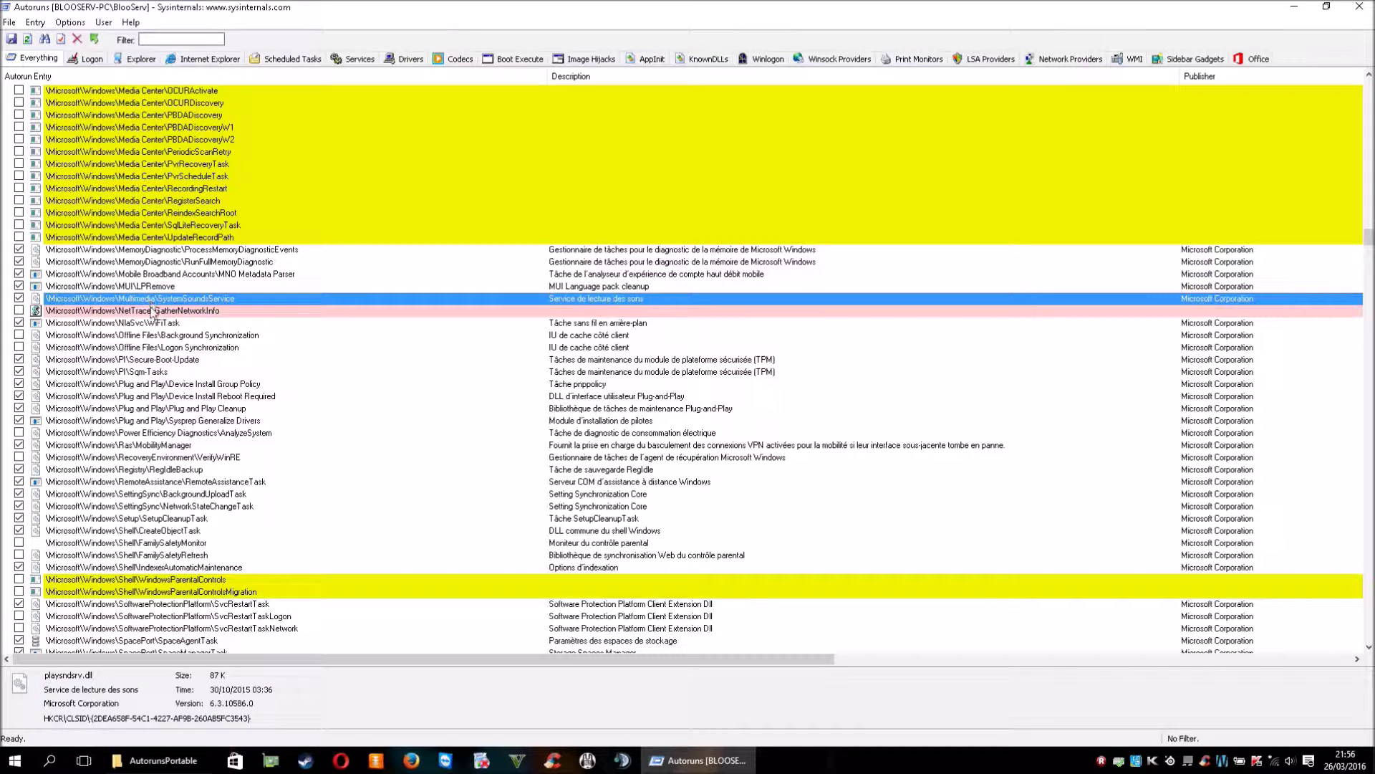
click(143, 323)
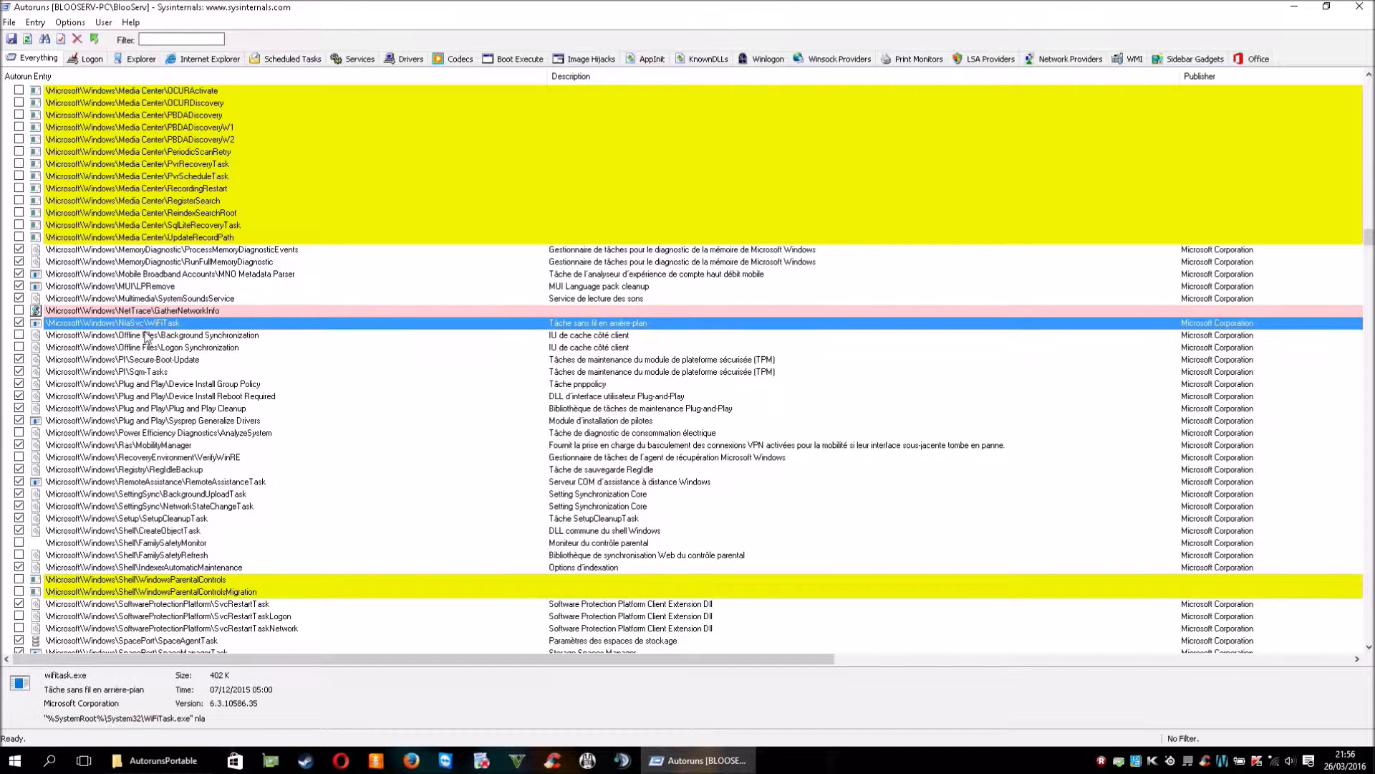
click(147, 335)
click(145, 349)
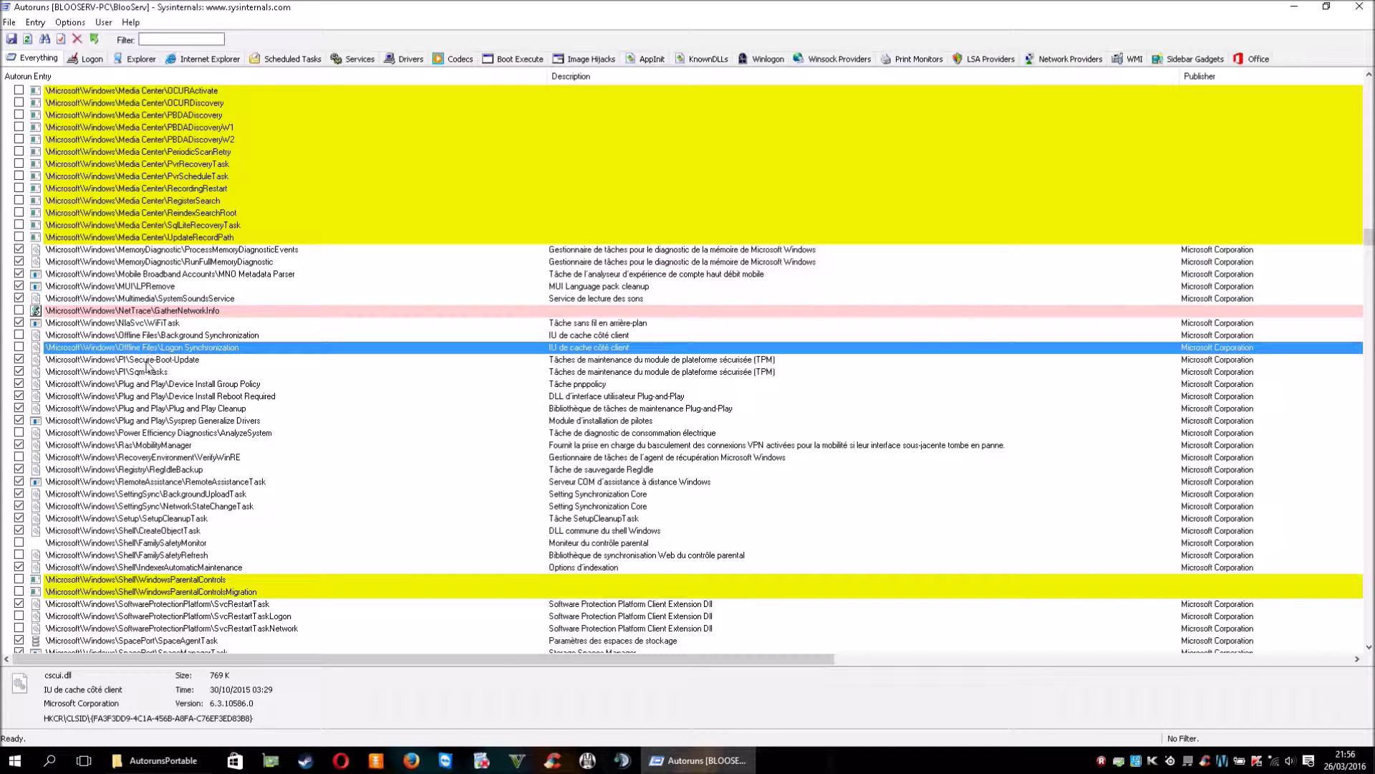
Compare the file details of the pink GatherNetworkInfo task with neighbouring SystemSoundsService, LPRemove, MNO Metadata Parser and Offline Files Background Synchronization tasks
click(132, 313)
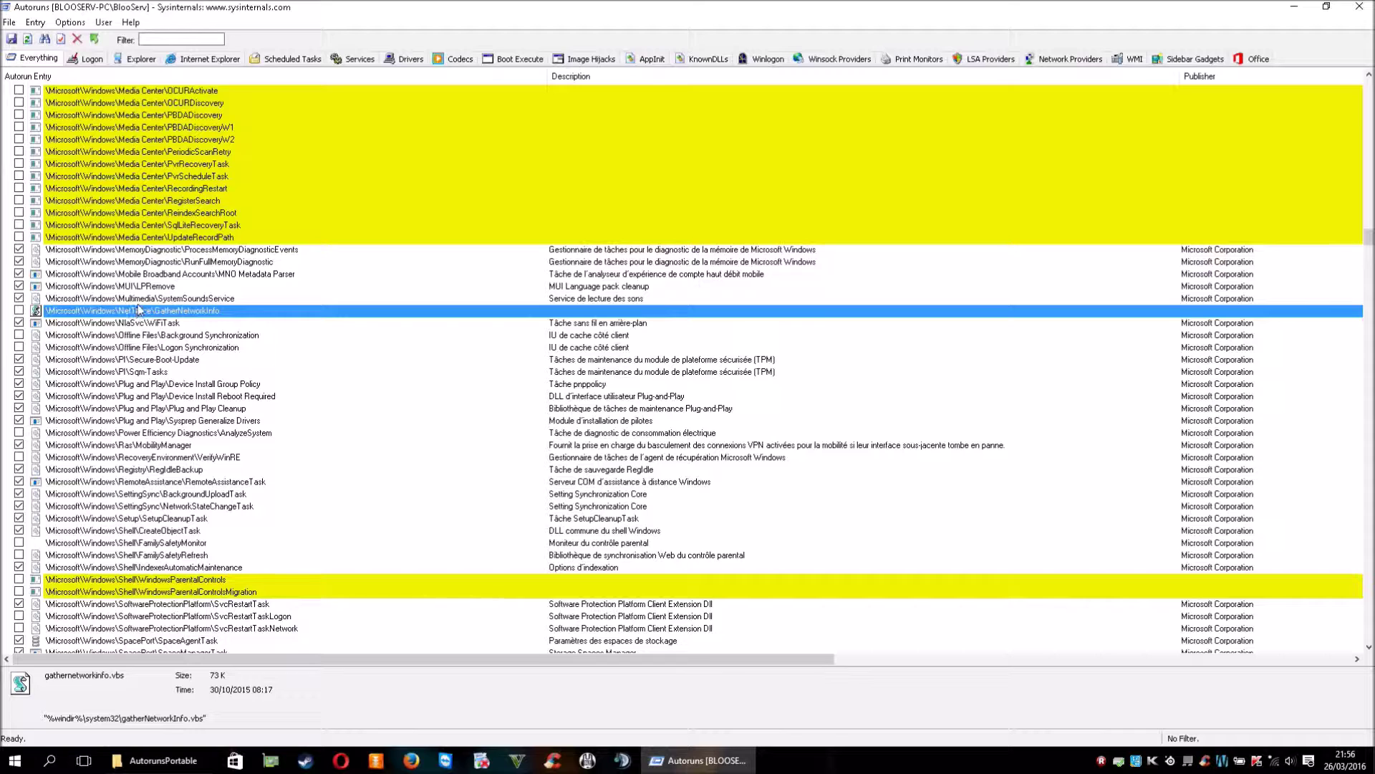
click(140, 300)
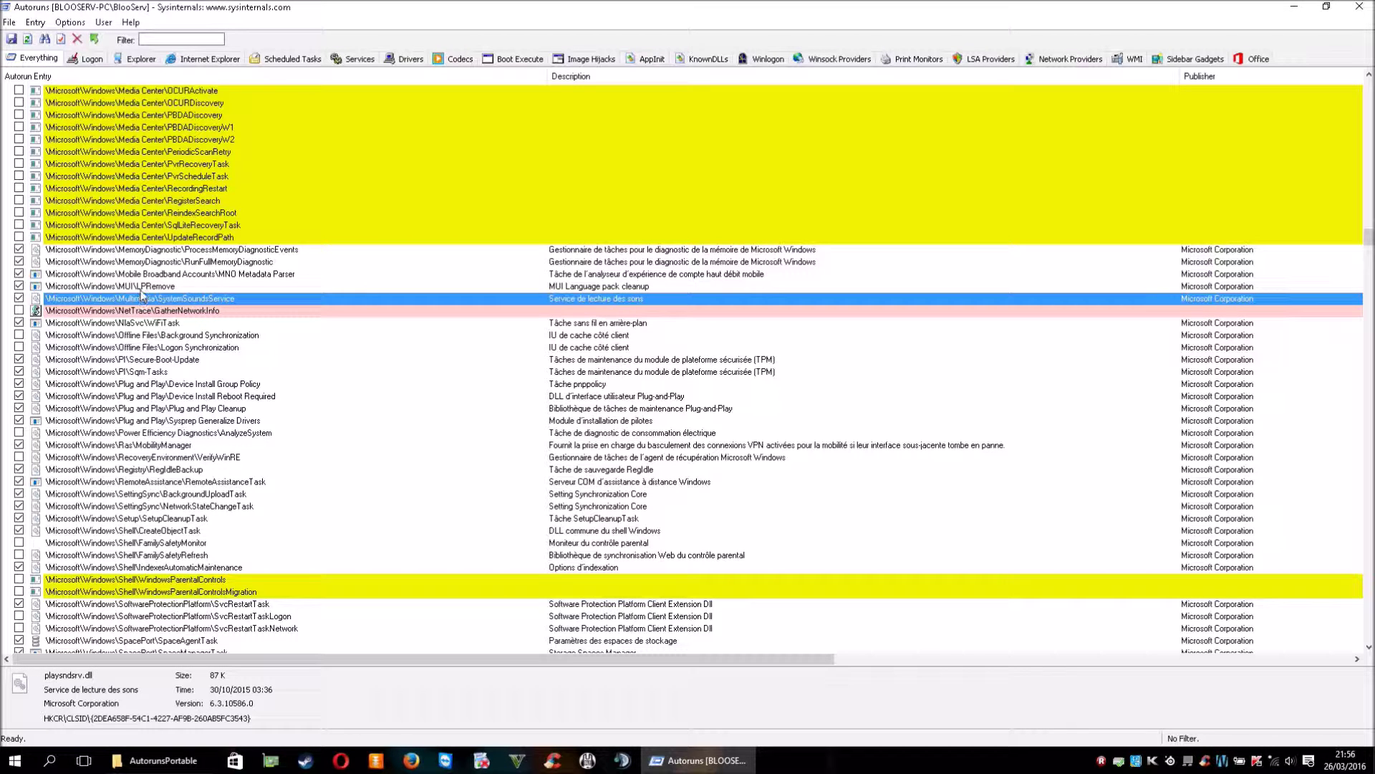
click(141, 289)
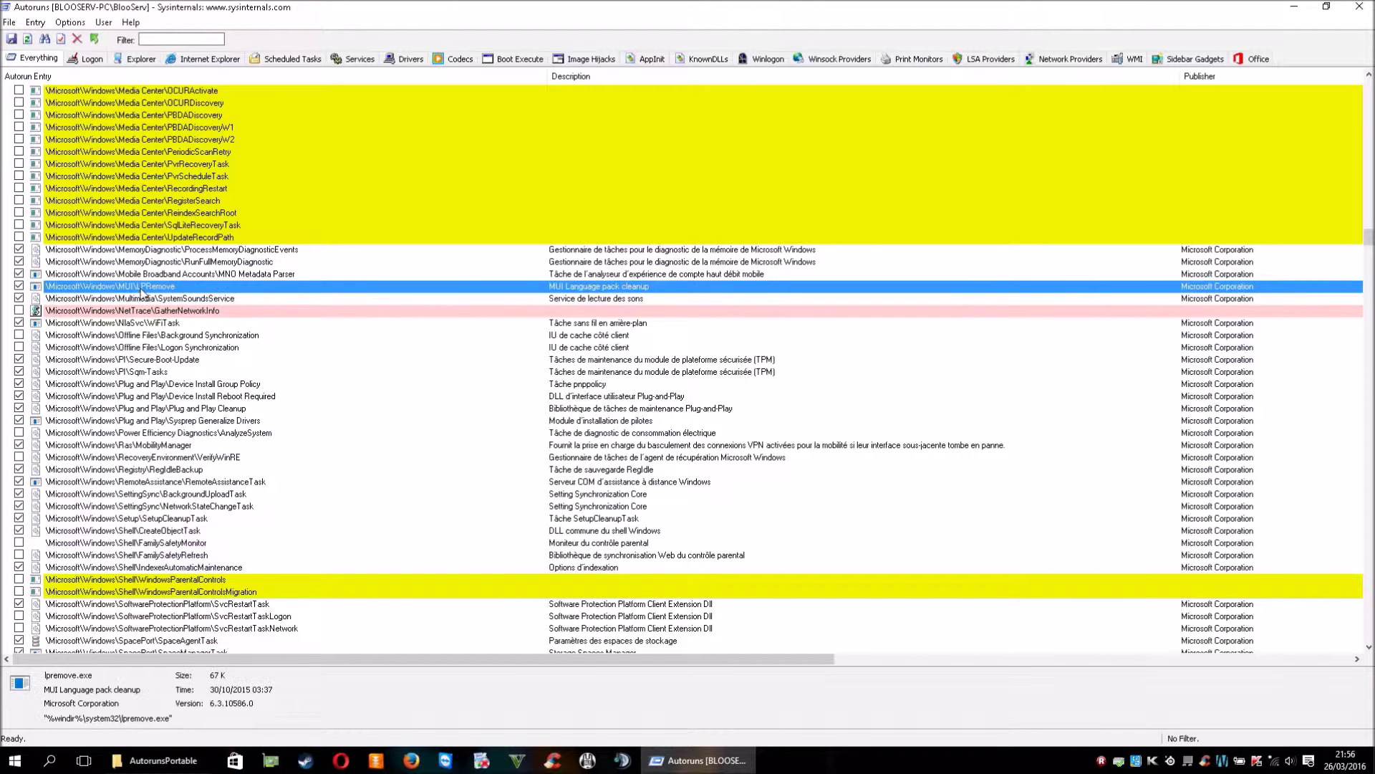
click(143, 276)
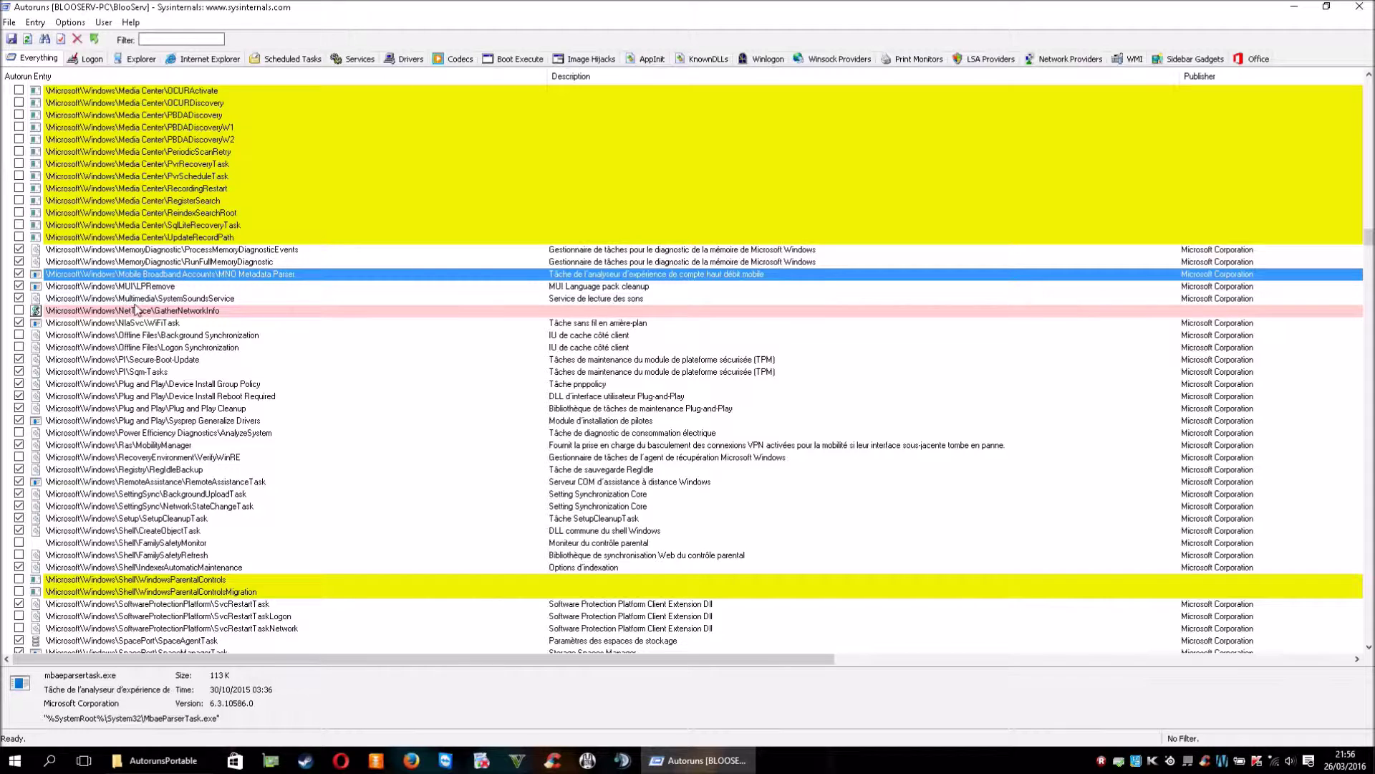
click(158, 312)
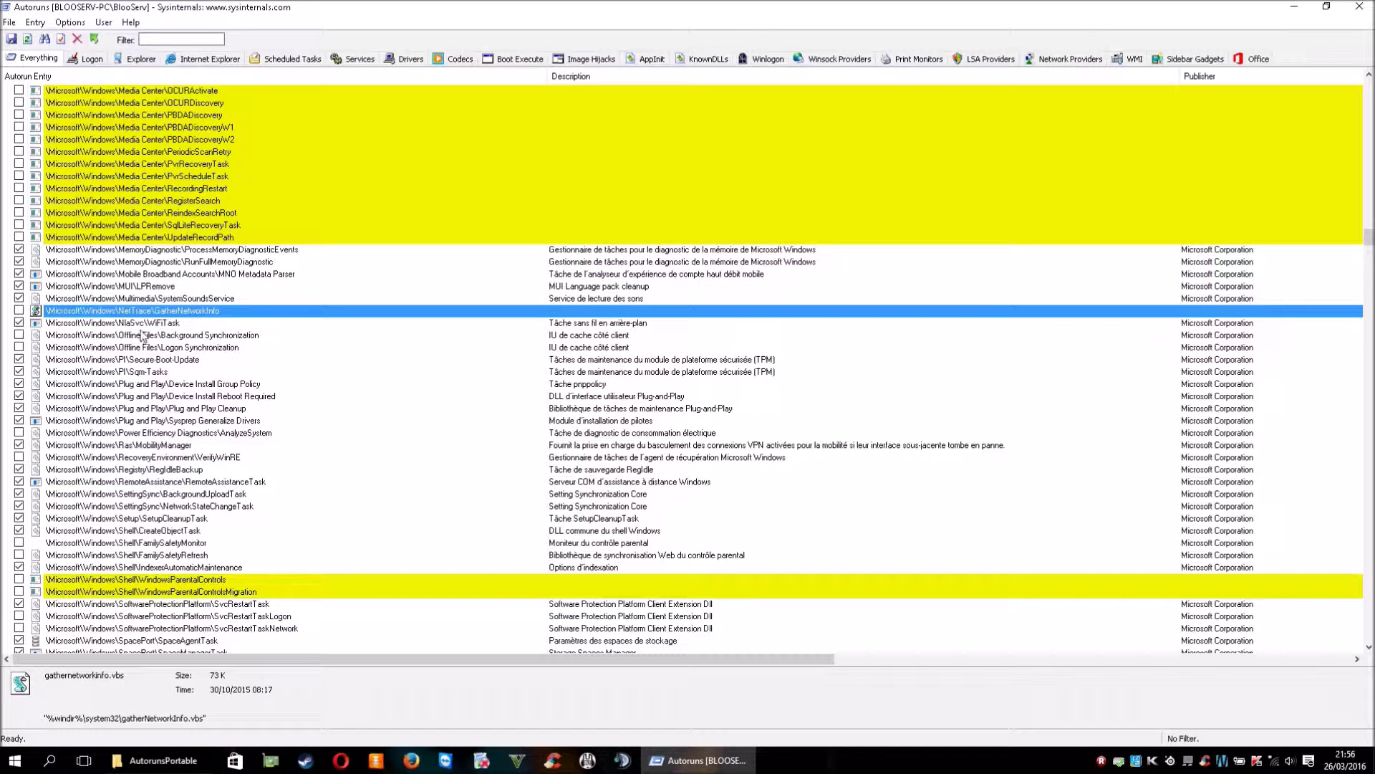
click(156, 322)
click(163, 311)
click(124, 324)
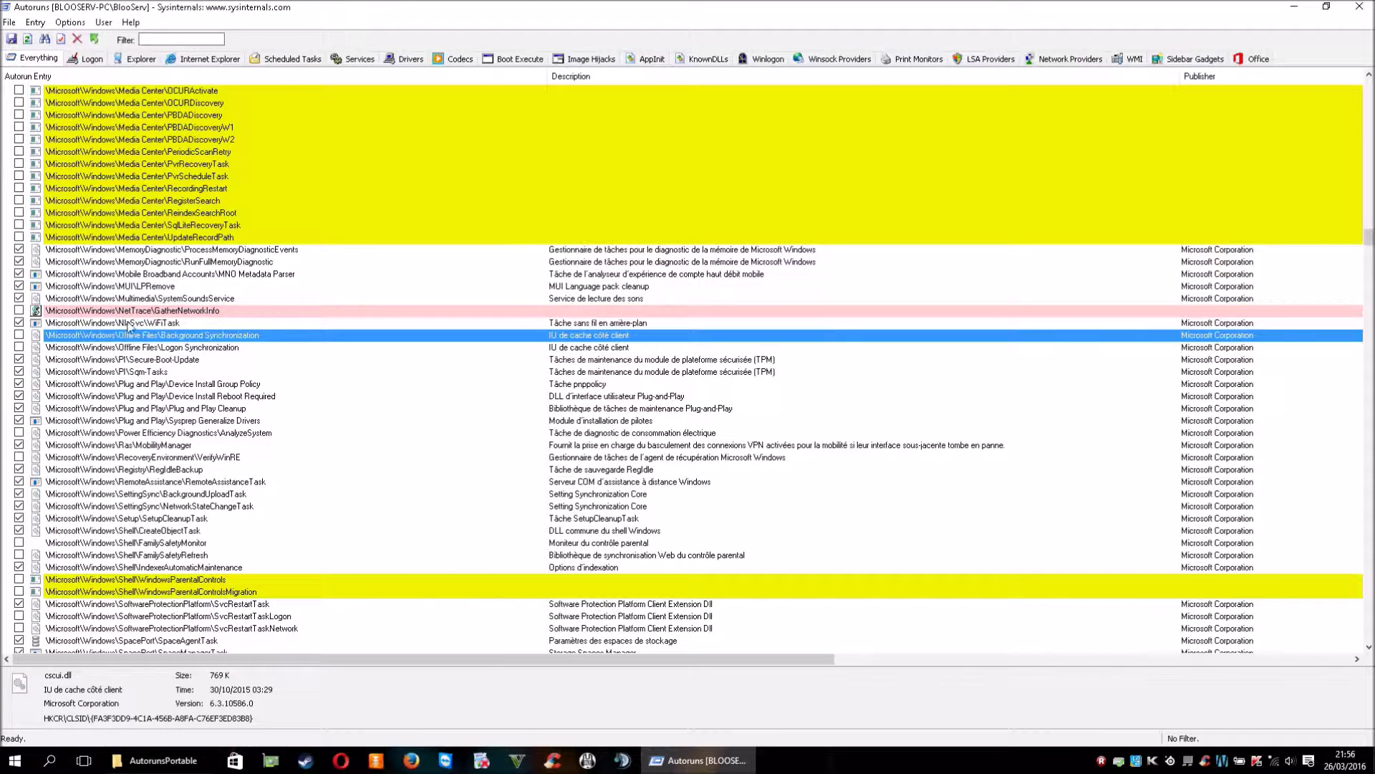
click(132, 312)
scroll(133, 313, down, 12)
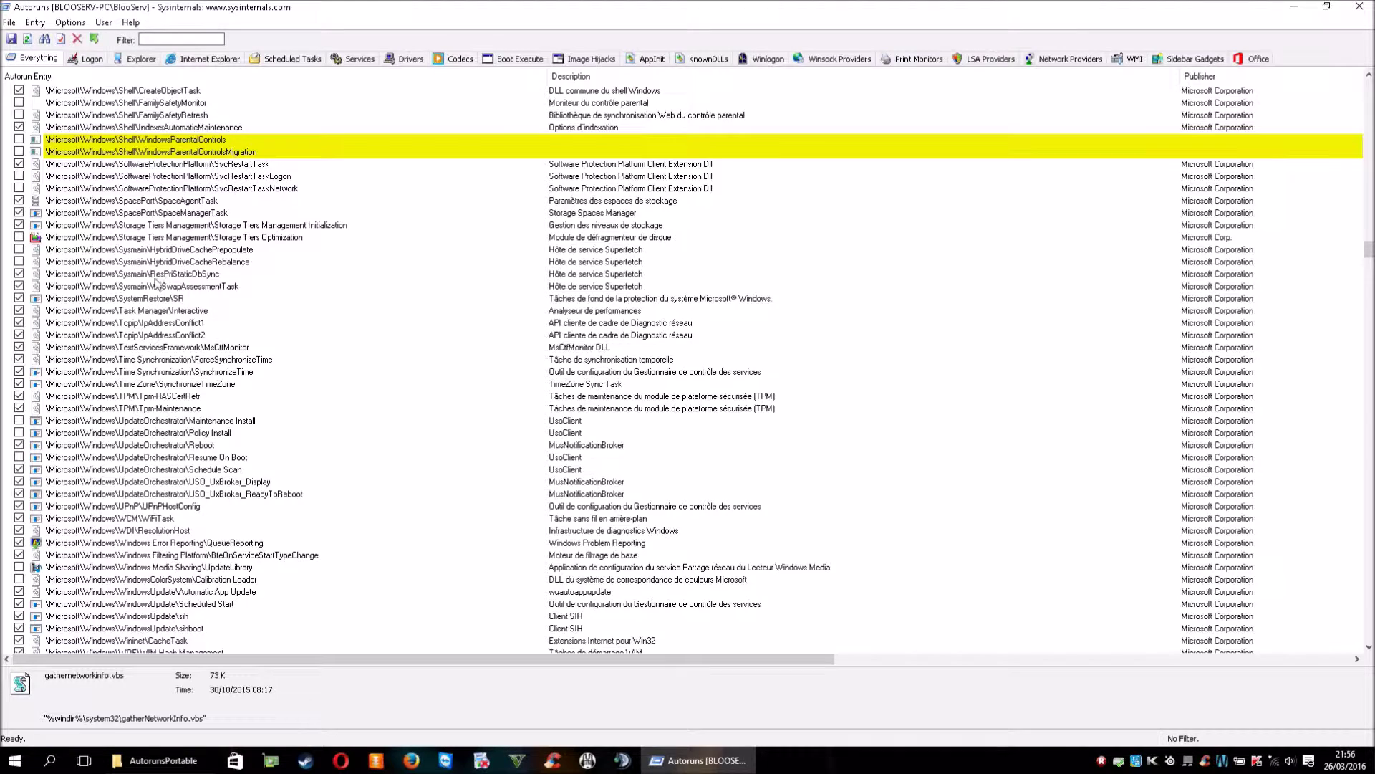
scroll(154, 288, up, 14)
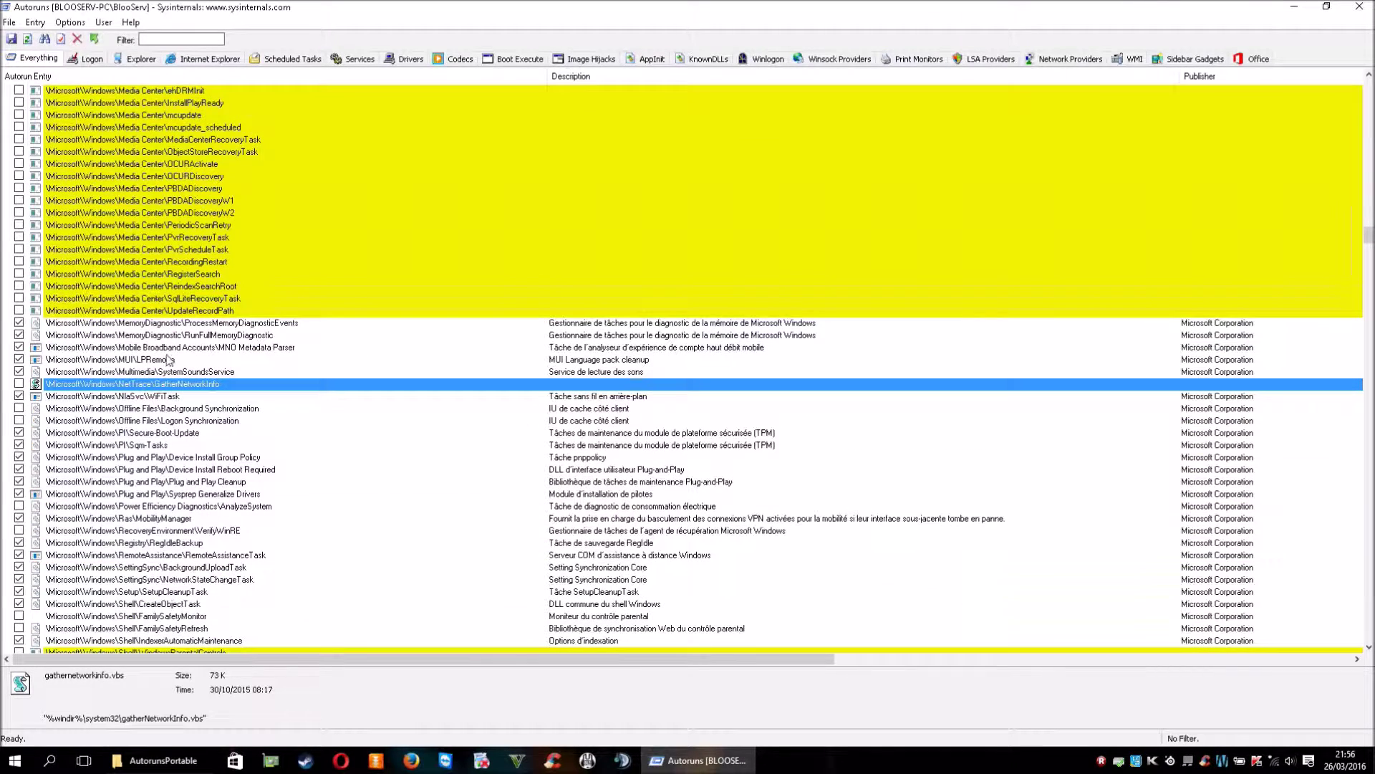
scroll(308, 272, up, 13)
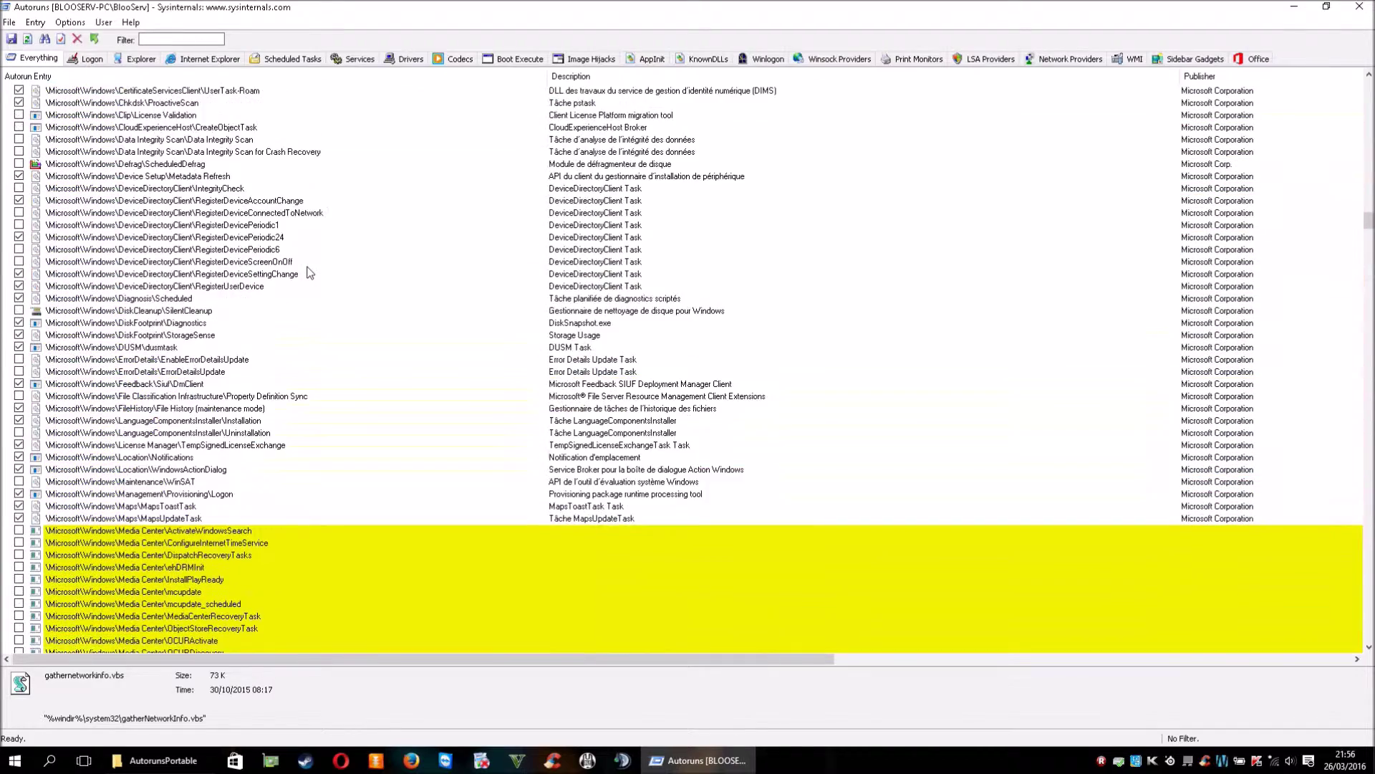
scroll(308, 273, up, 6)
click(74, 24)
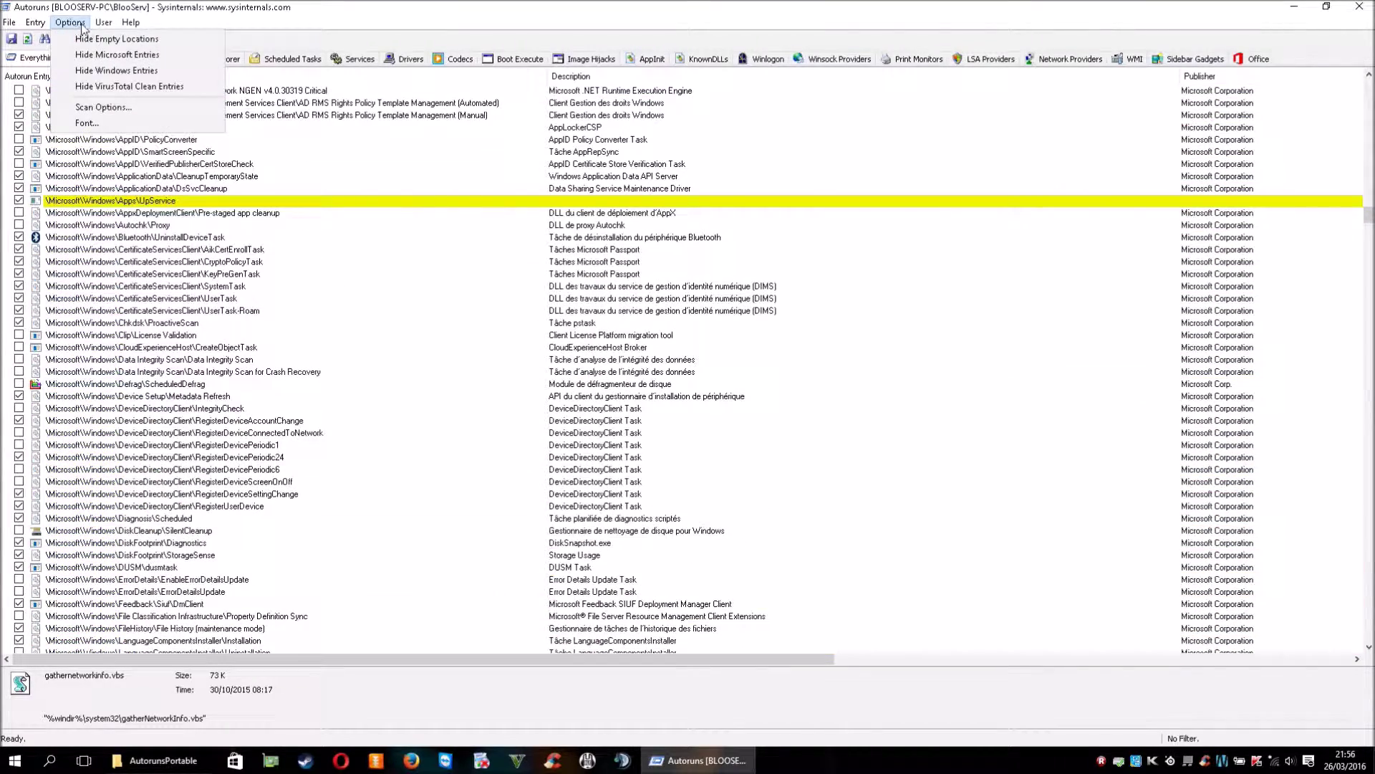
click(79, 23)
click(111, 24)
click(10, 23)
click(11, 24)
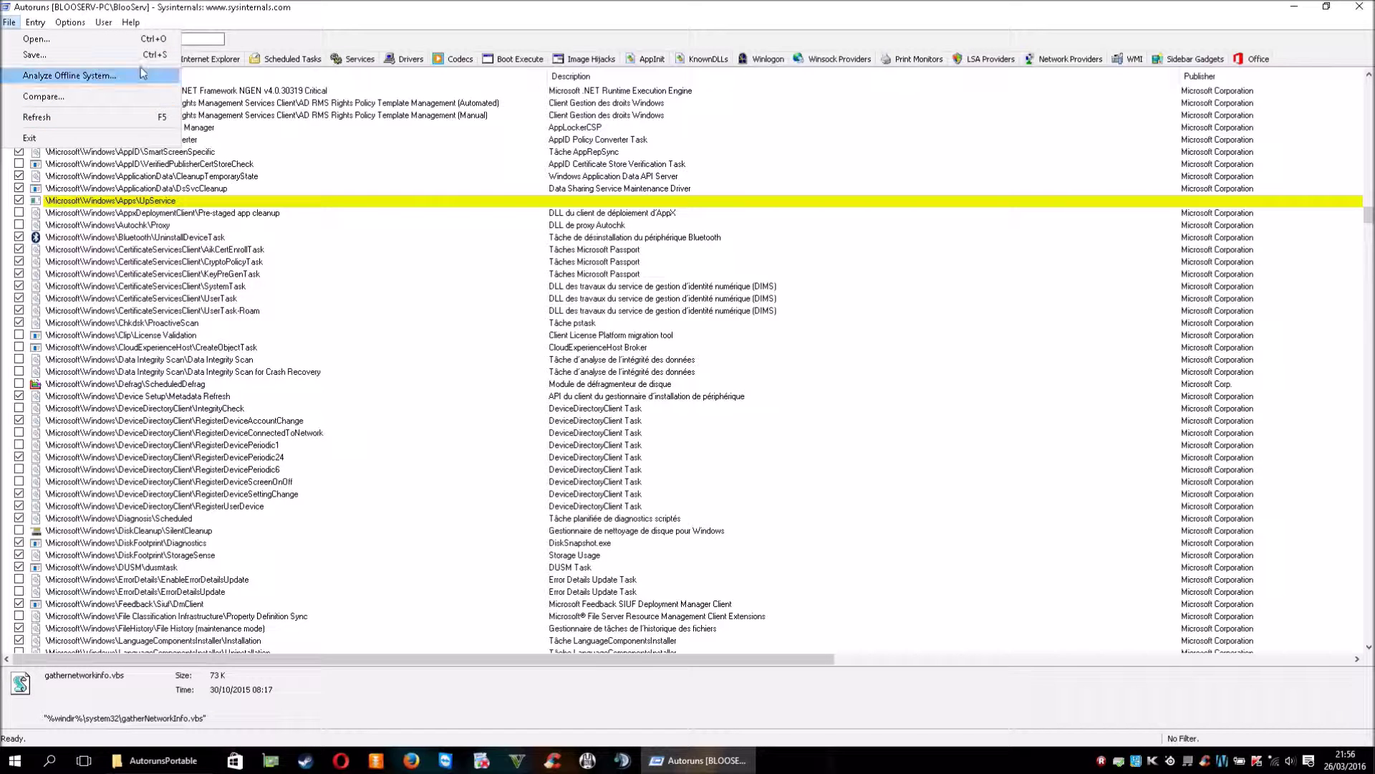
click(140, 188)
Show the AppID PolicyConverter task's file details and review the shell extension and Internet Explorer entries above the Task Scheduler section
click(156, 141)
scroll(132, 150, up, 3)
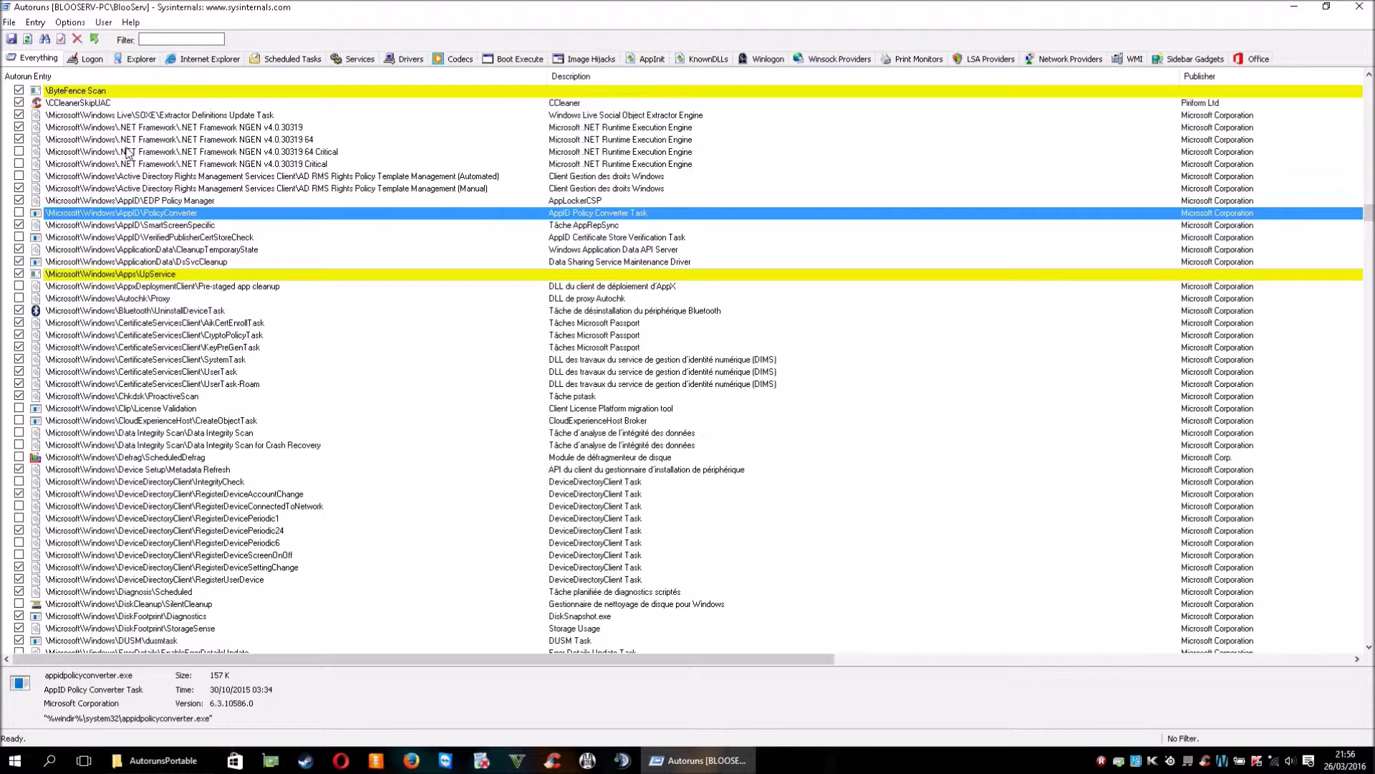
scroll(126, 152, up, 18)
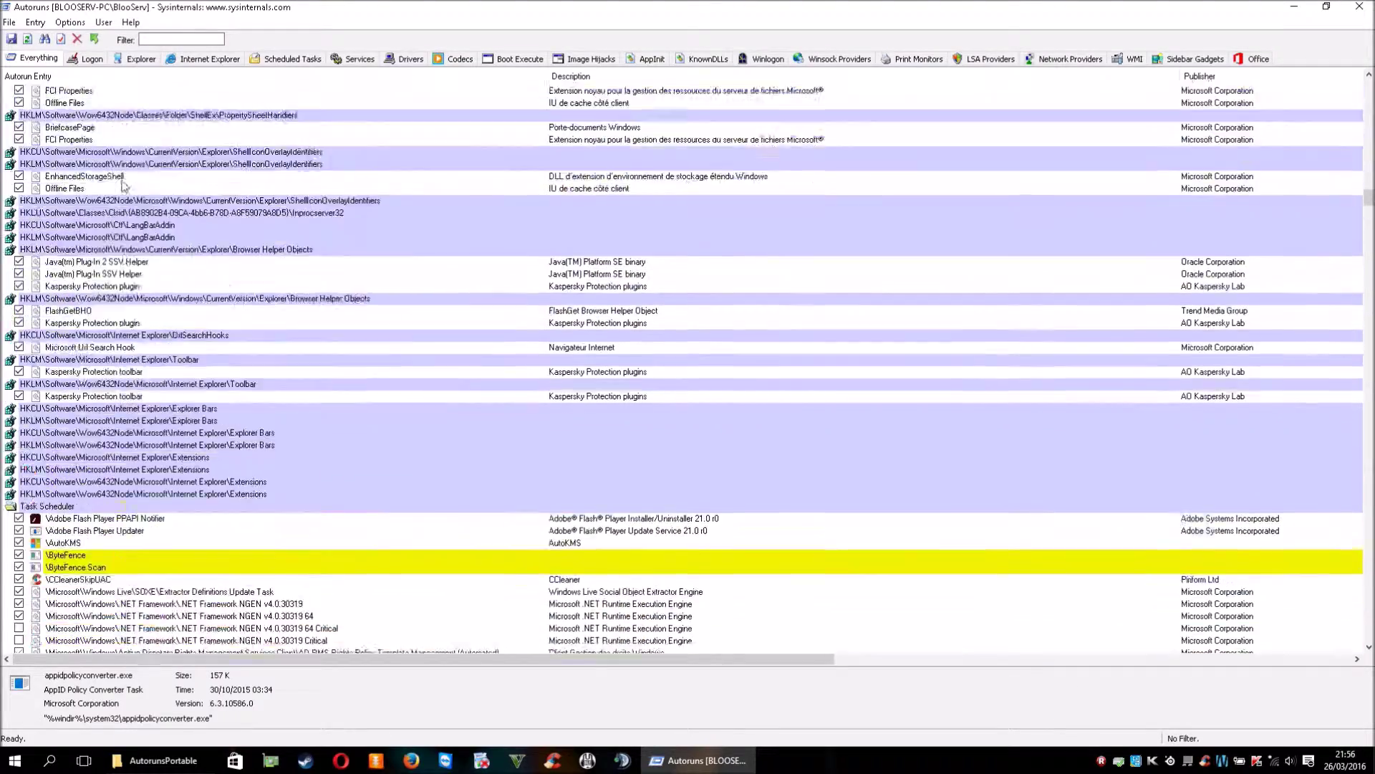
scroll(122, 186, up, 13)
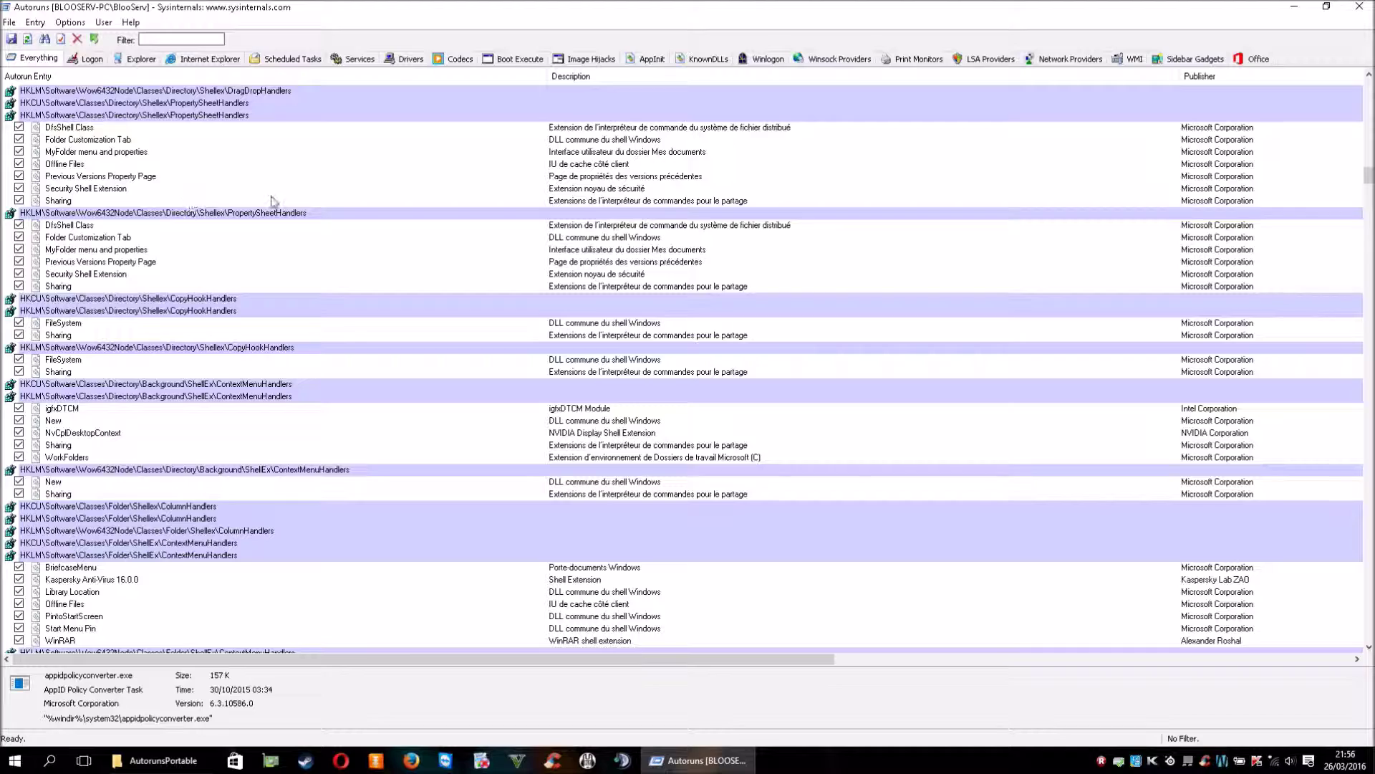
scroll(322, 194, down, 15)
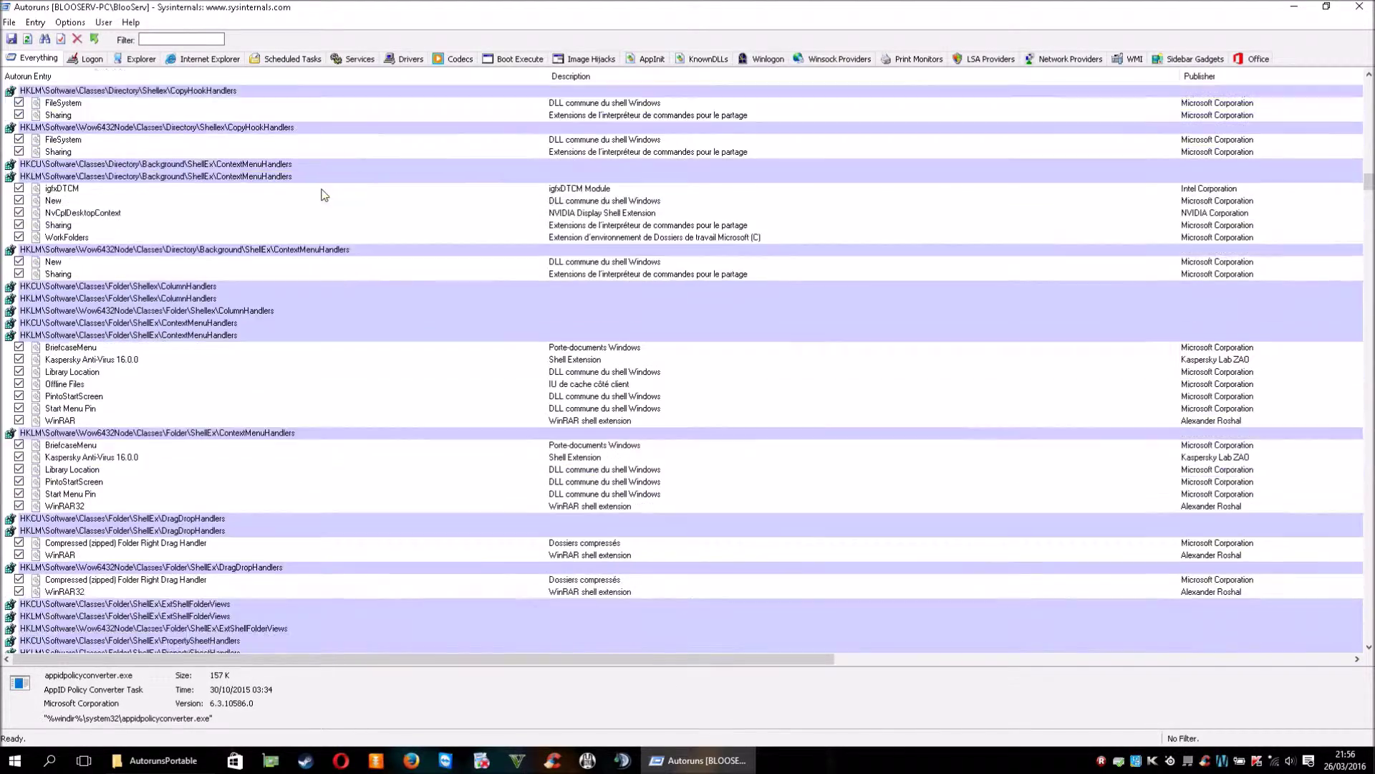
scroll(322, 194, down, 10)
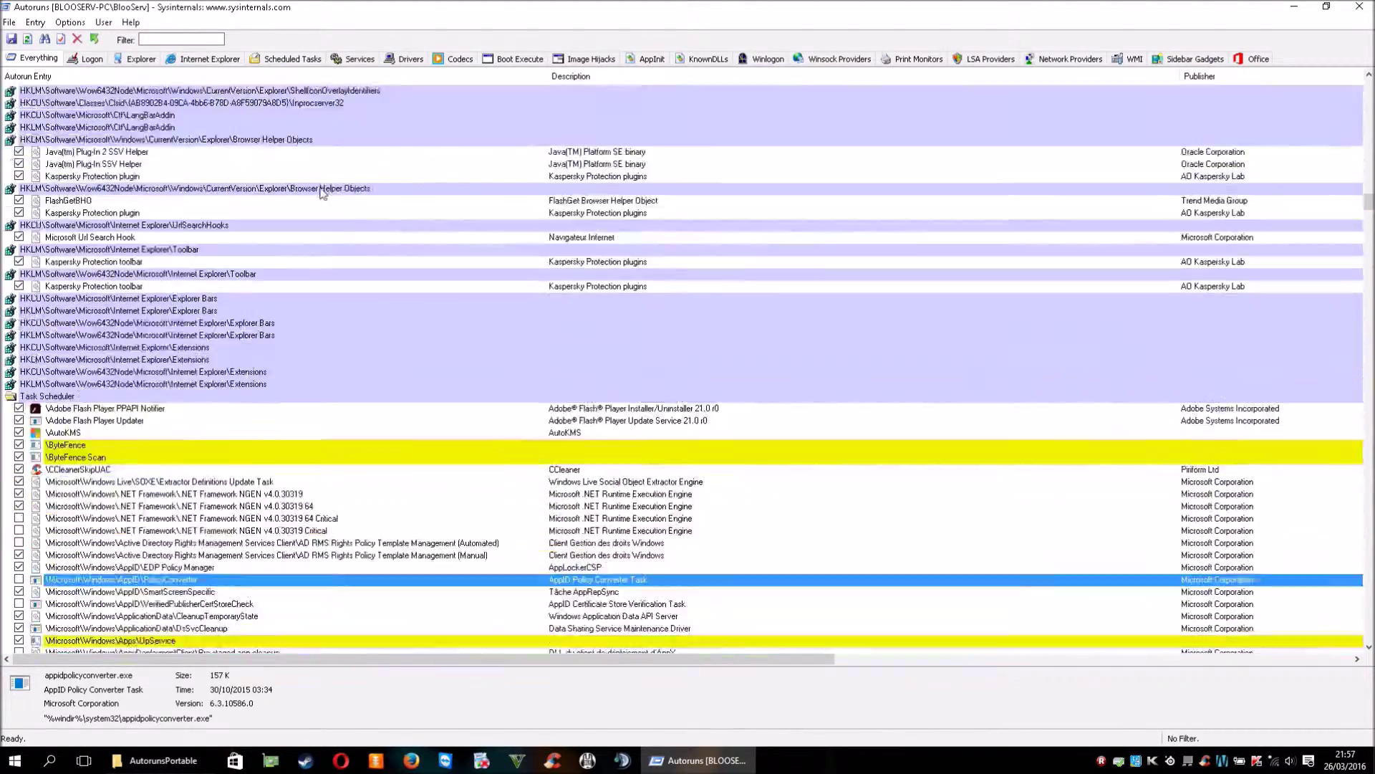
click(103, 22)
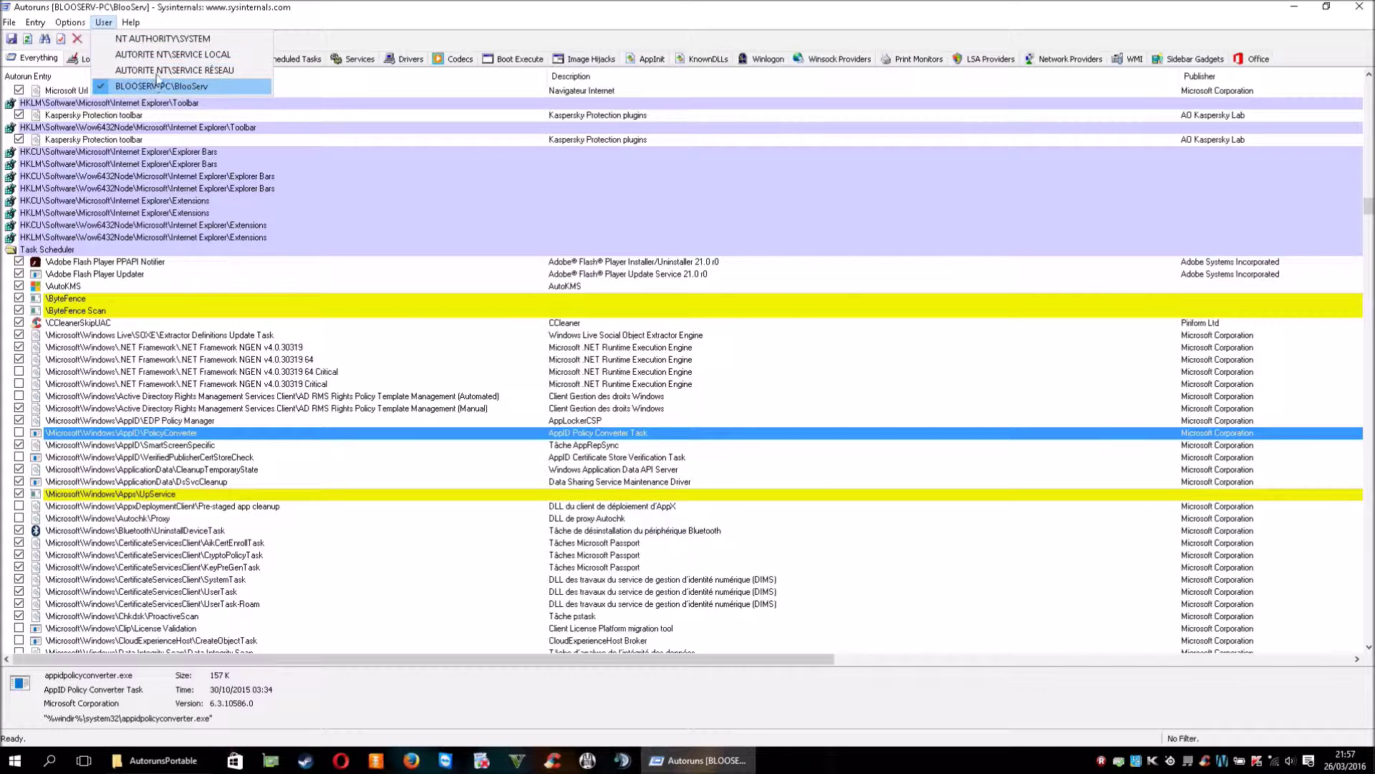
click(287, 187)
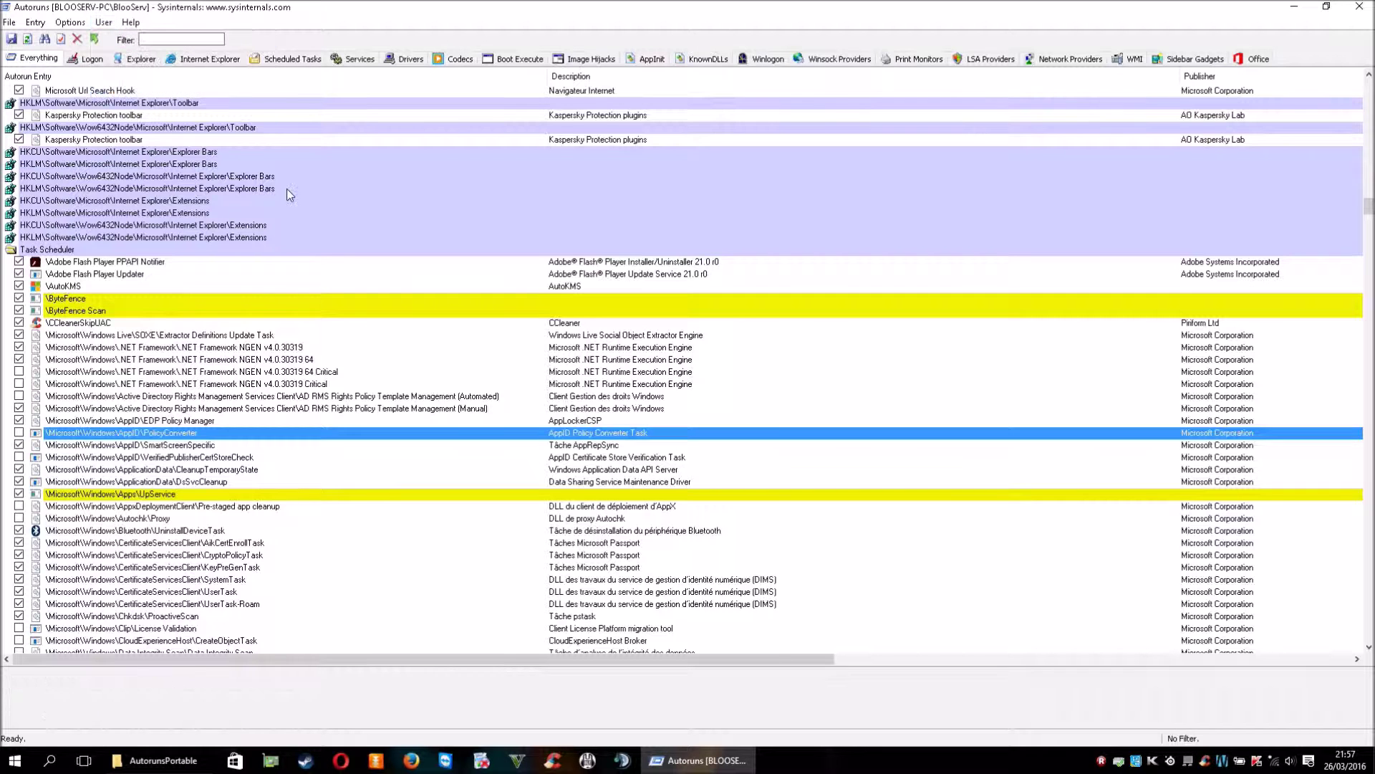
click(287, 187)
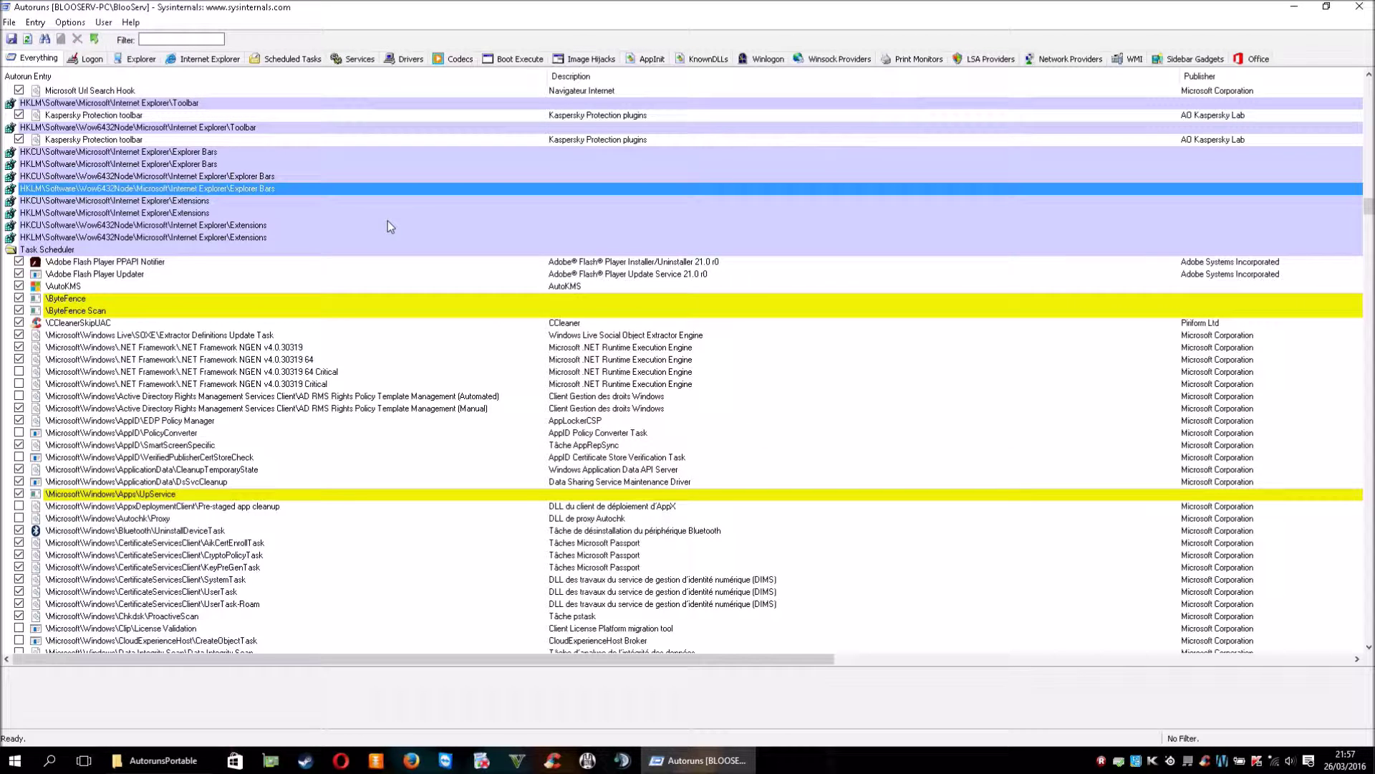
scroll(305, 226, down, 9)
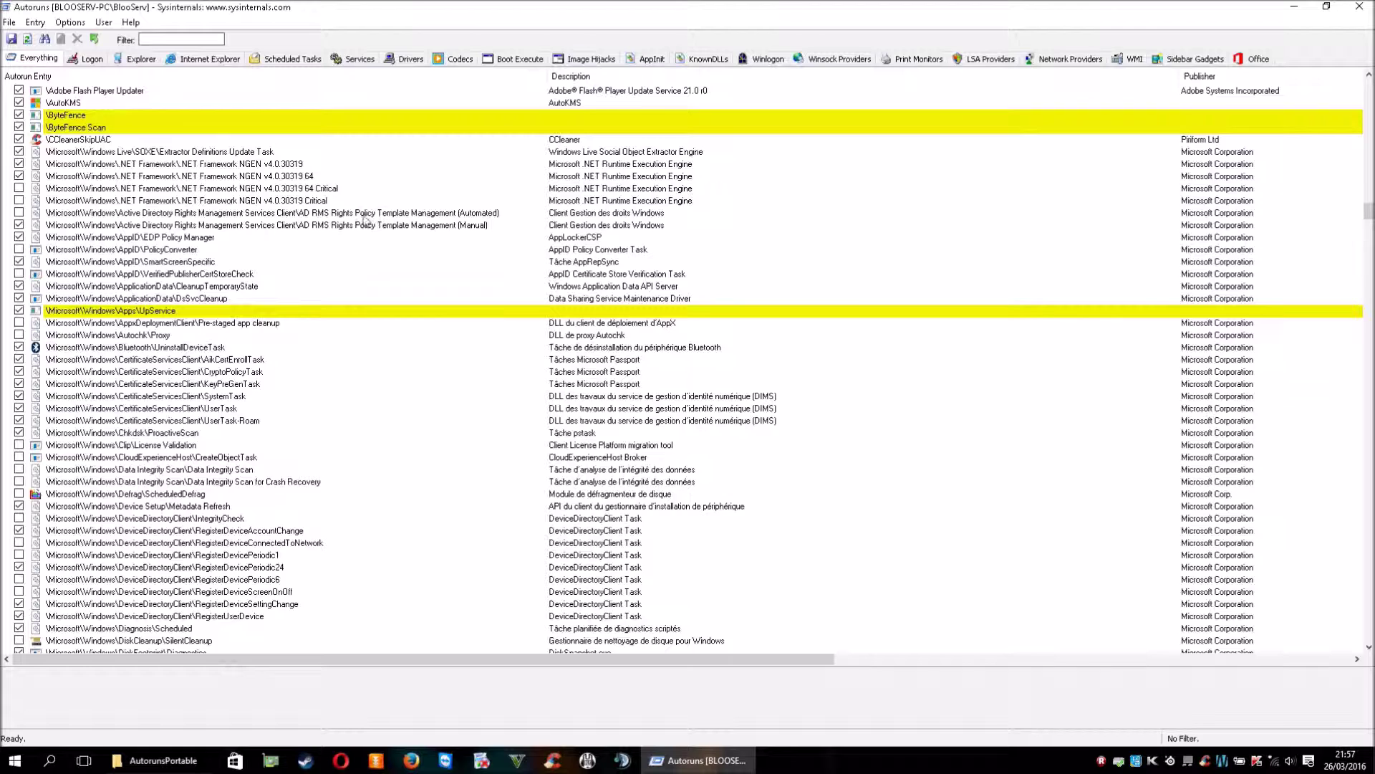
scroll(305, 226, down, 2)
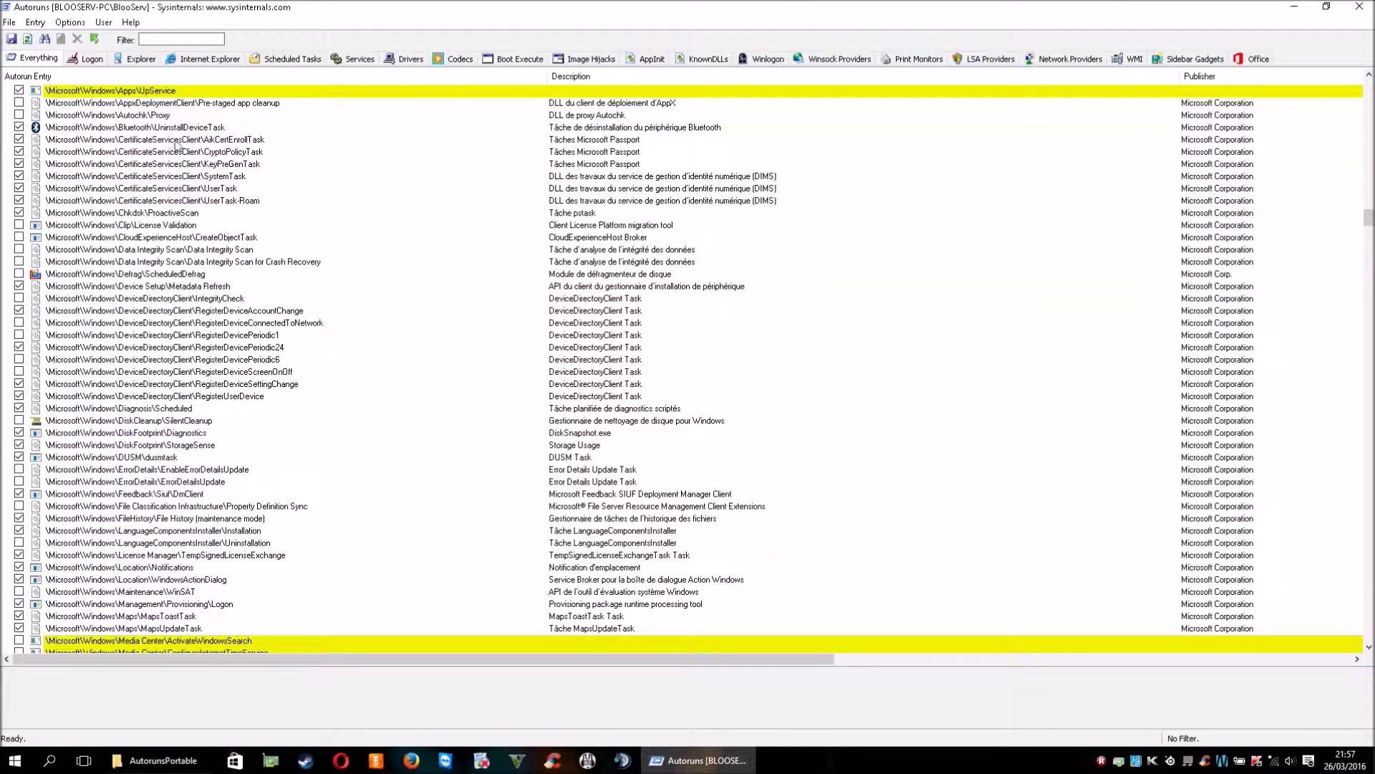
Review the Logon, Explorer, Internet Explorer, Scheduled Tasks, Services, Drivers, Codecs and Boot Execute categories one after another
click(87, 63)
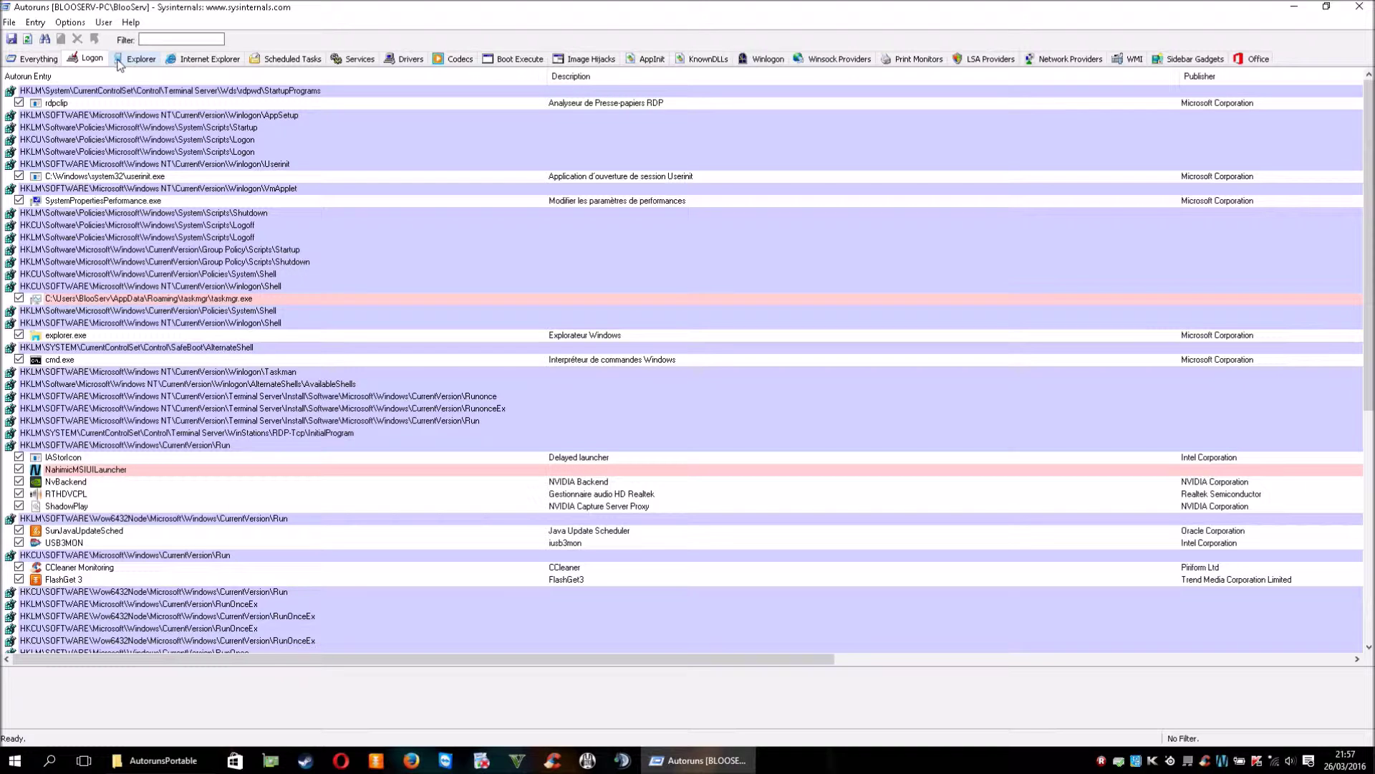
click(136, 60)
click(204, 61)
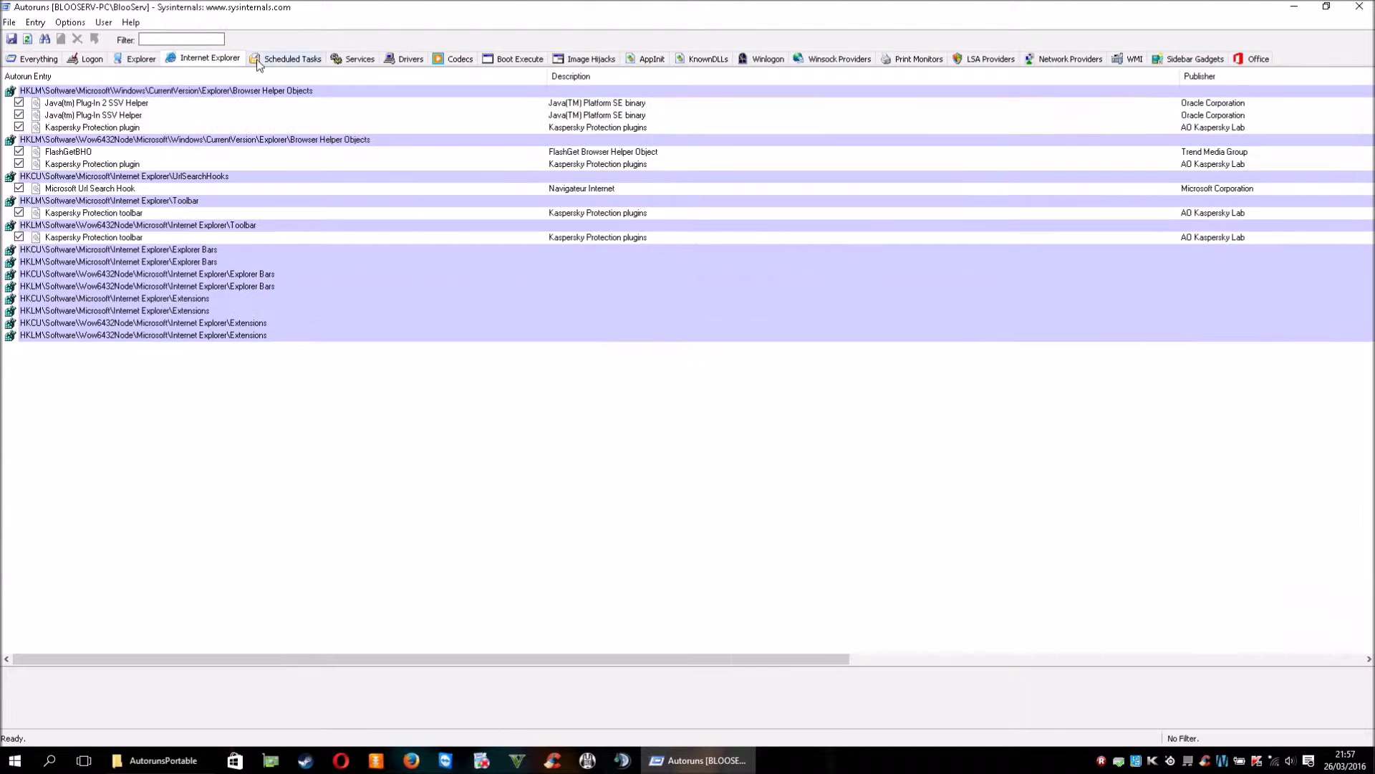
click(287, 60)
click(355, 60)
click(405, 60)
click(458, 60)
click(514, 60)
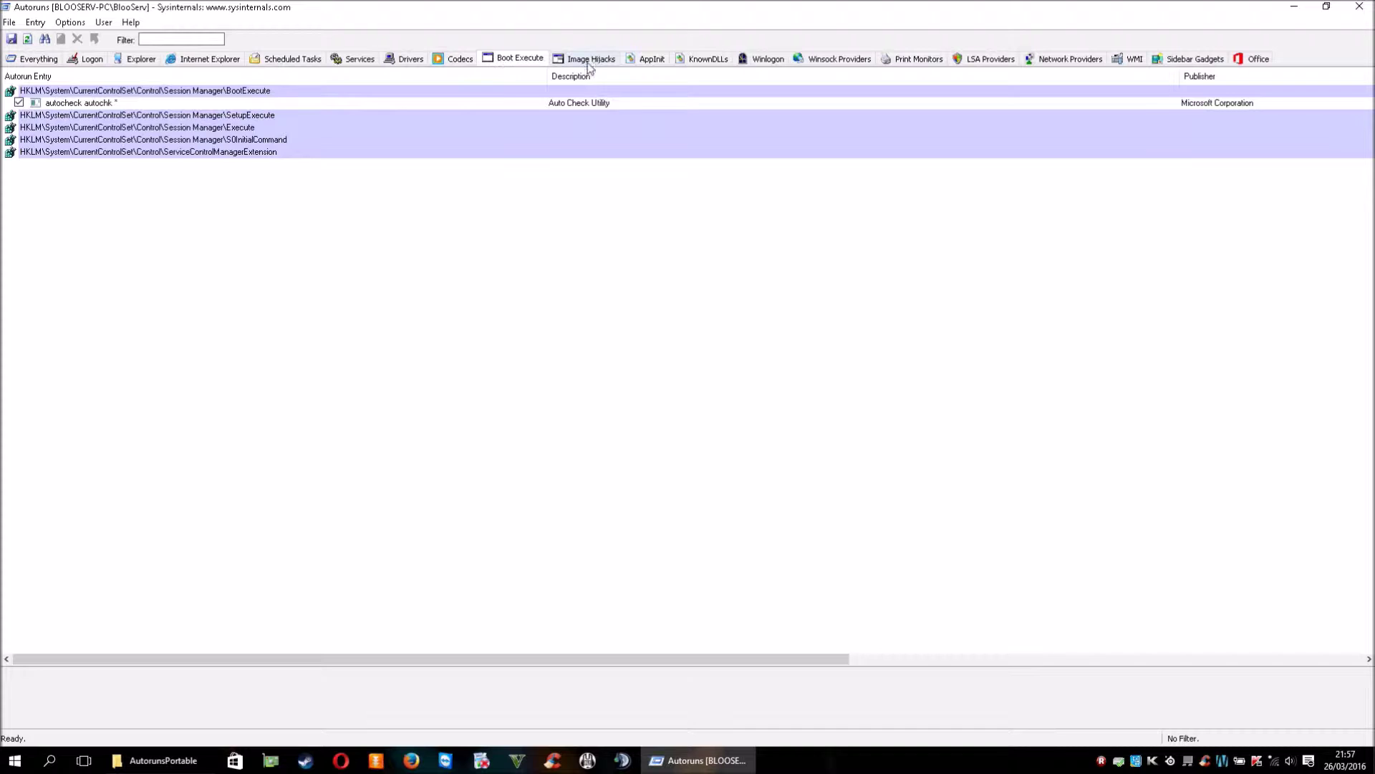
Review the Image Hijacks, AppInit, KnownDLLs, Winlogon, Winsock Providers and Print Monitors categories, and return to the KnownDLLs entries
click(592, 62)
click(635, 62)
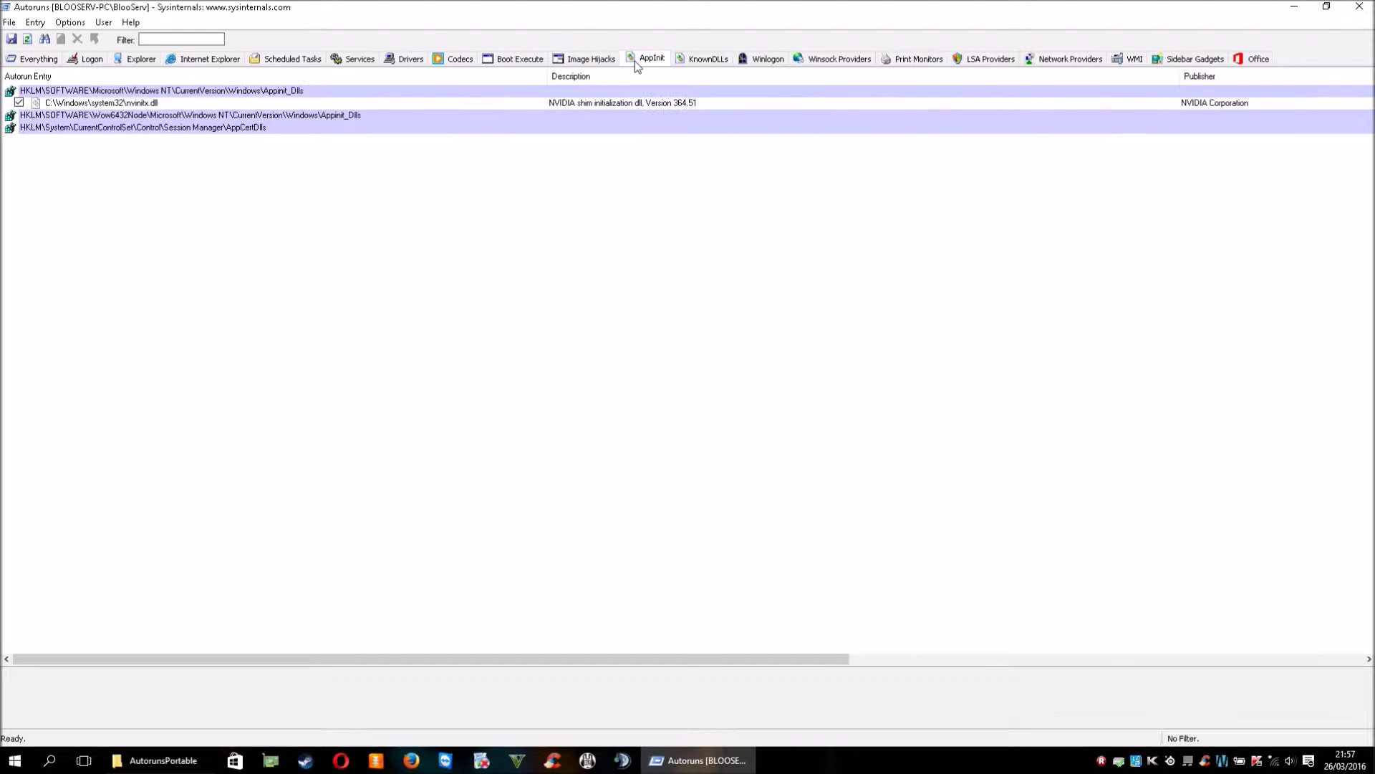
click(709, 62)
click(766, 60)
click(838, 61)
click(902, 62)
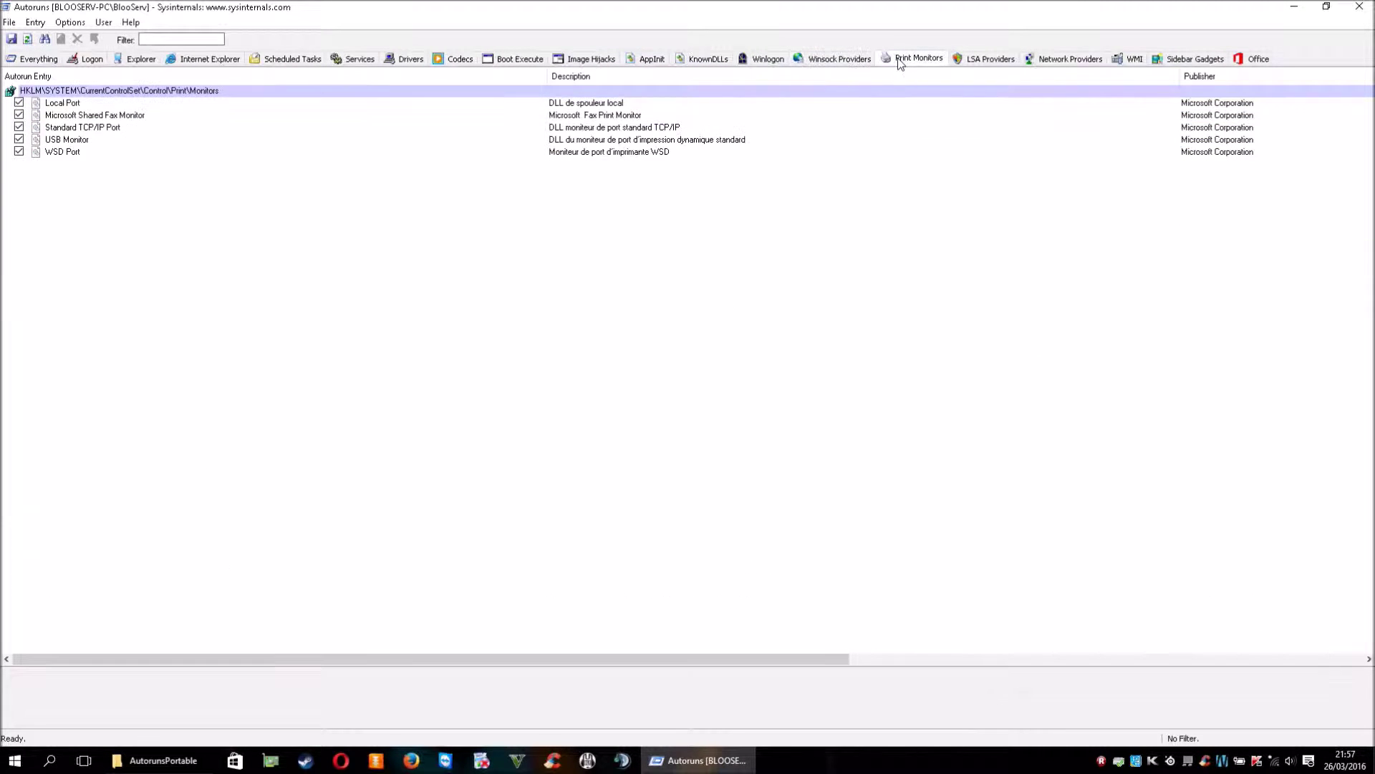
click(774, 63)
click(707, 64)
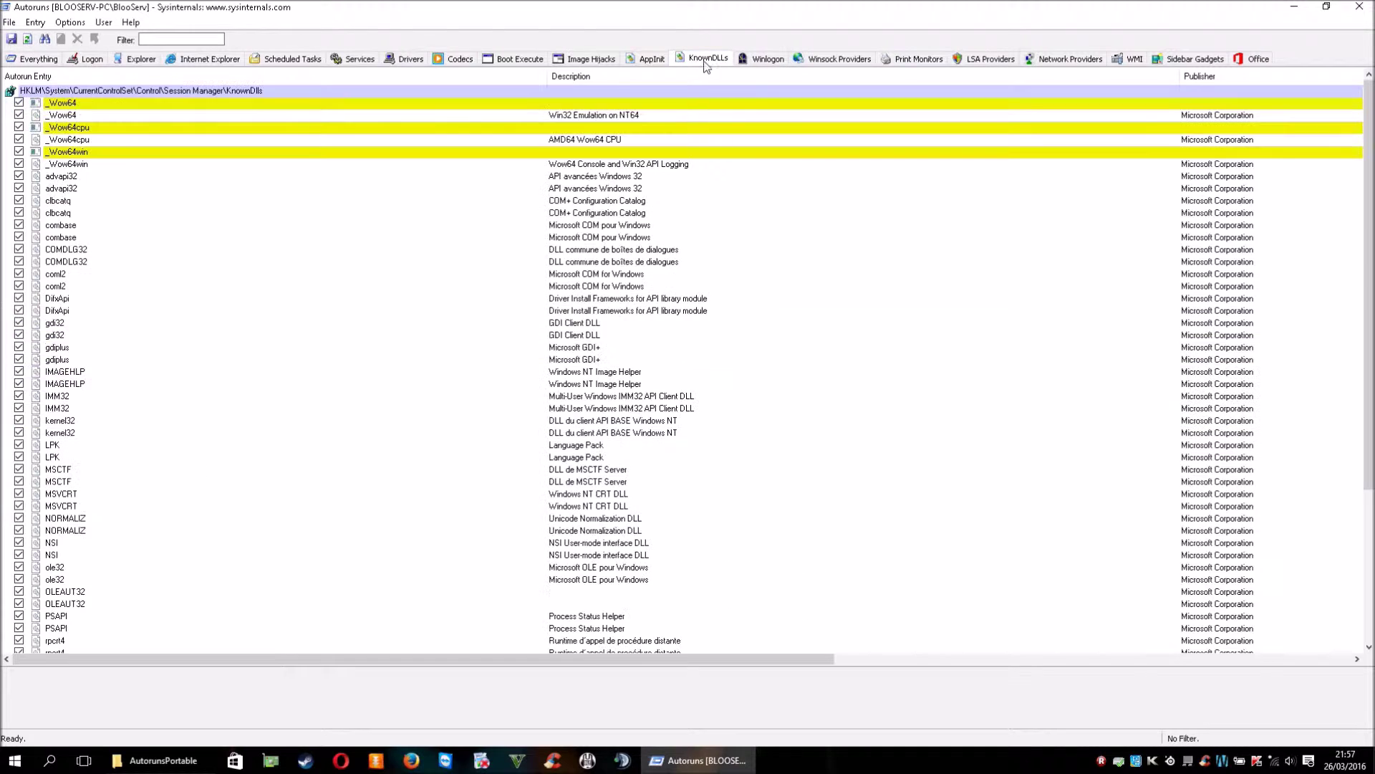
Review the AppInit, Image Hijacks and Boot Execute categories again and open the Codecs entries
click(644, 61)
click(587, 61)
click(513, 60)
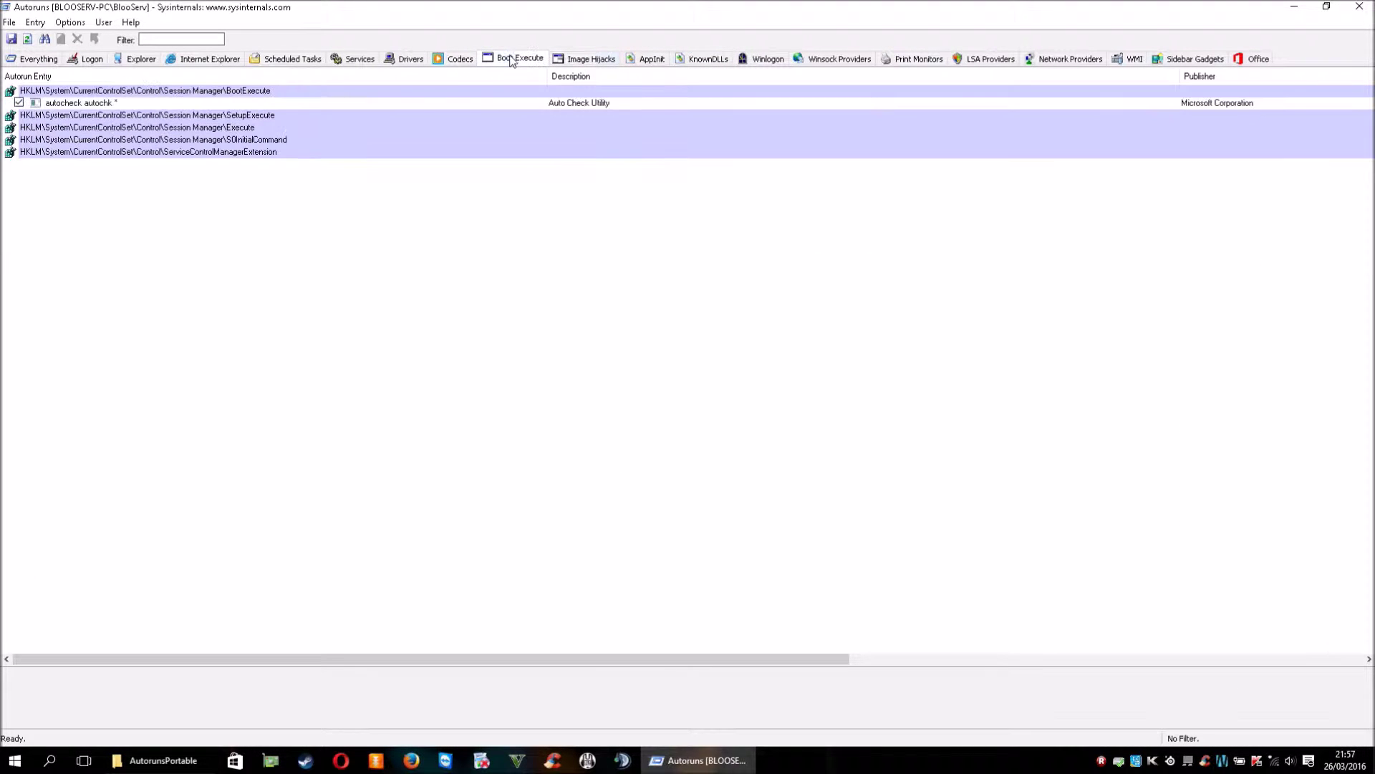
click(566, 63)
click(513, 60)
click(454, 62)
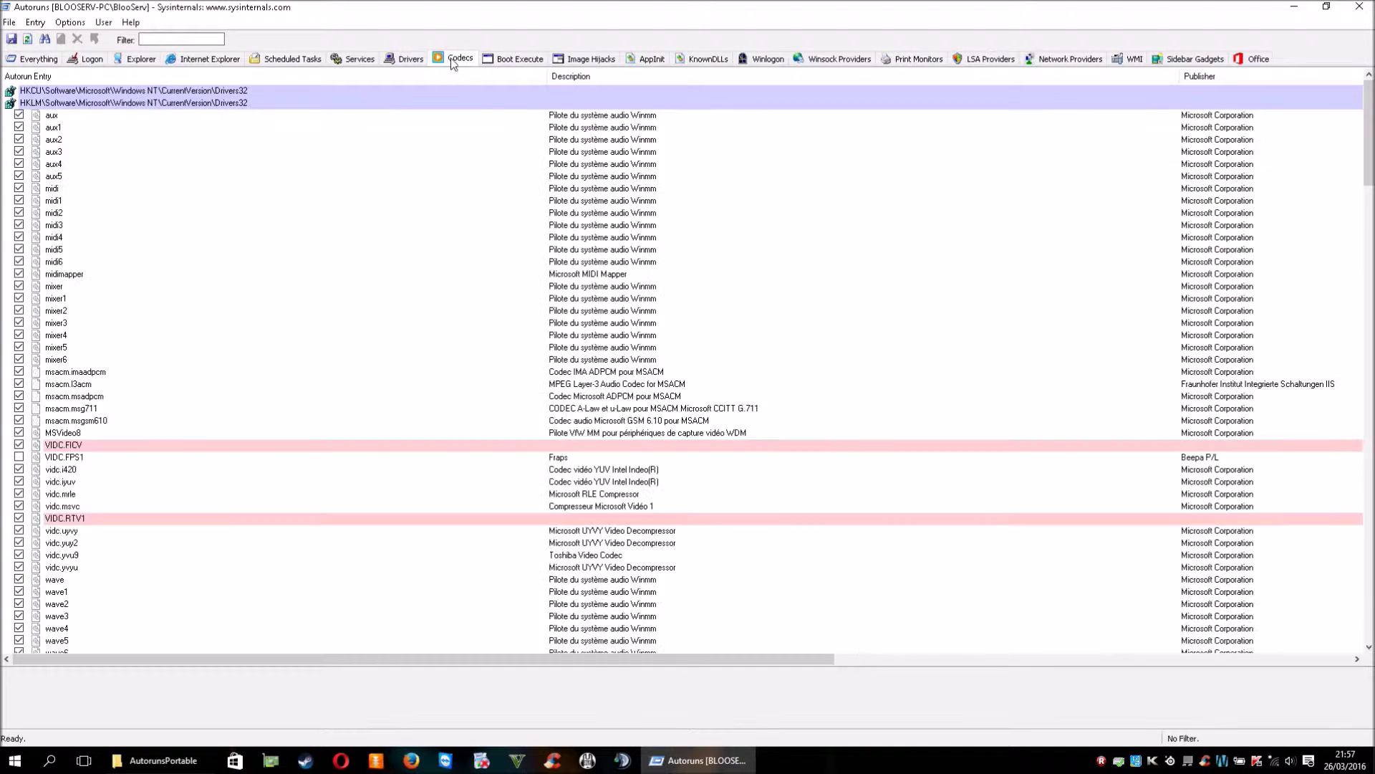
Show the aux3 codec's file details and try disabling the msacm.msadpcm codec entry
click(54, 152)
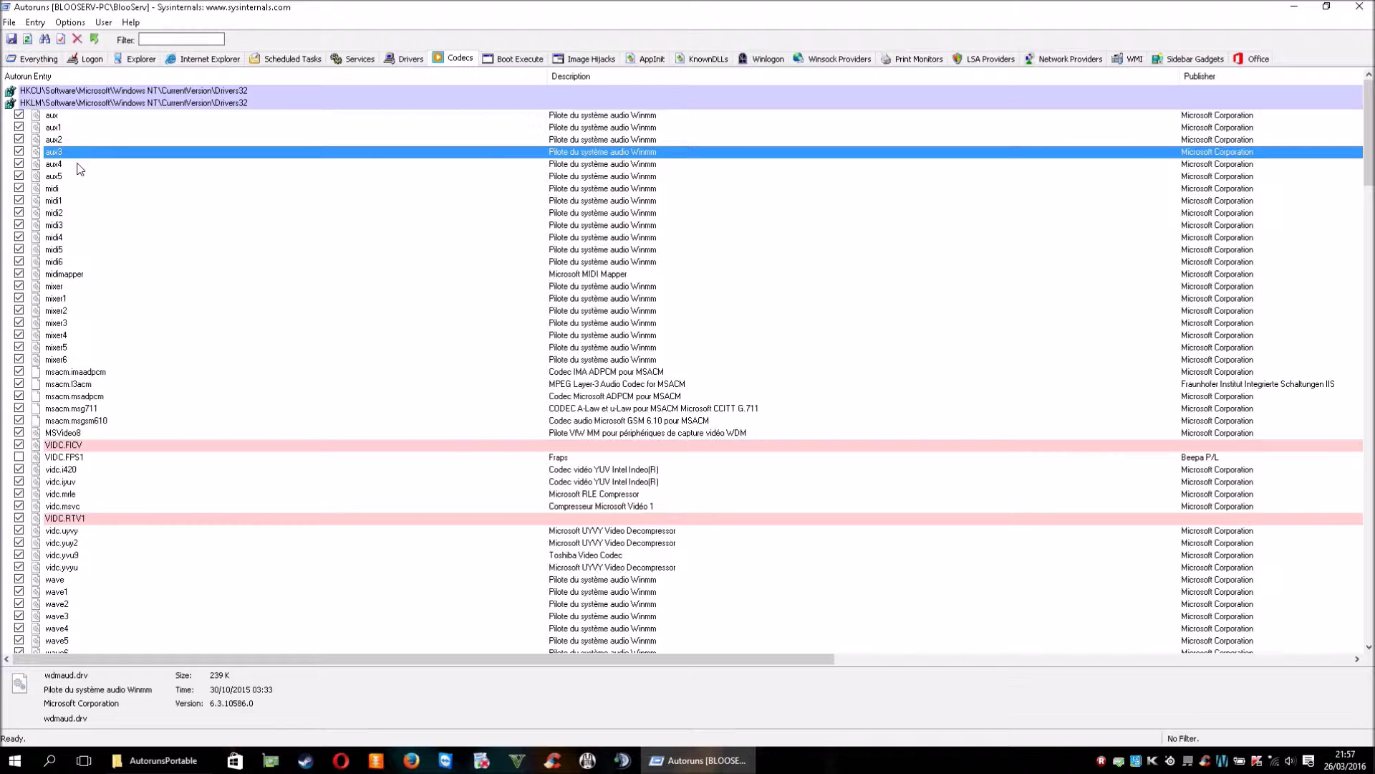
scroll(82, 169, down, 4)
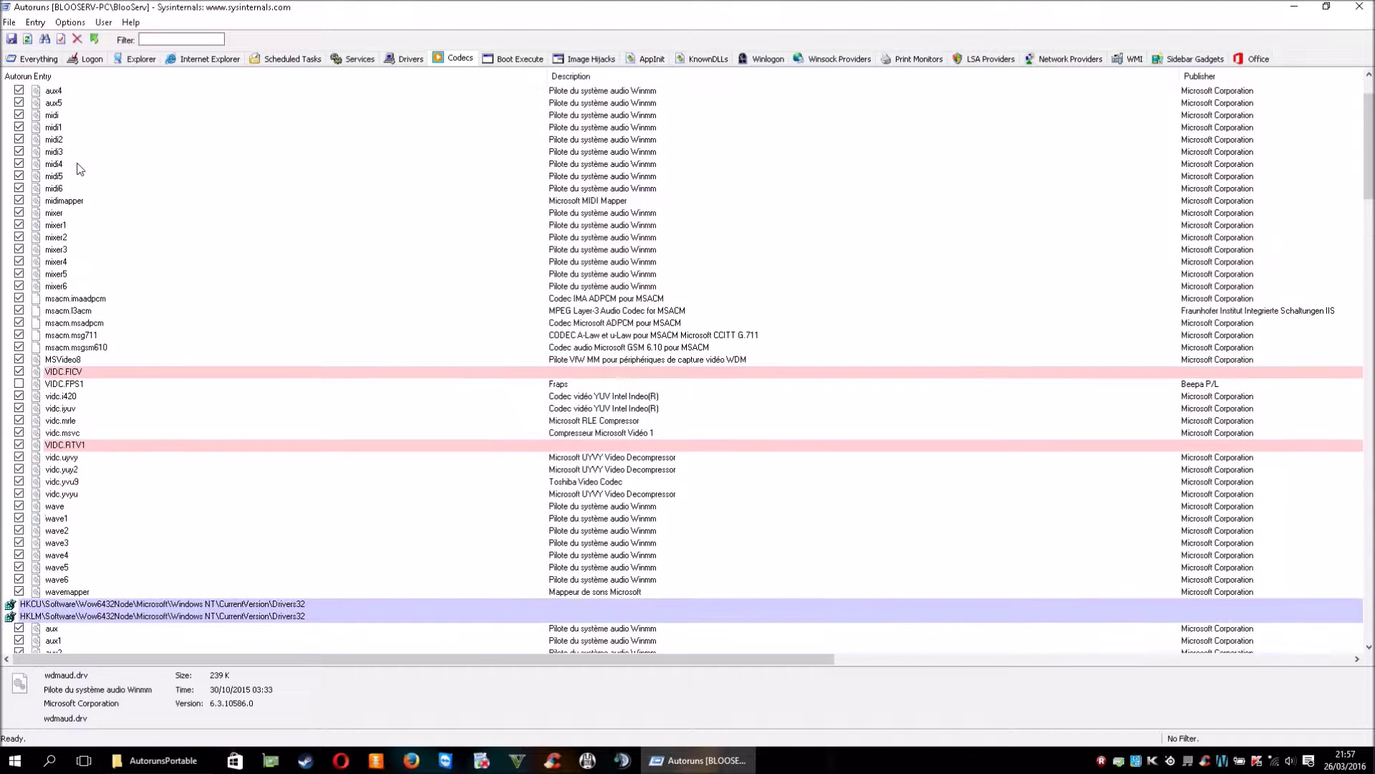
click(18, 249)
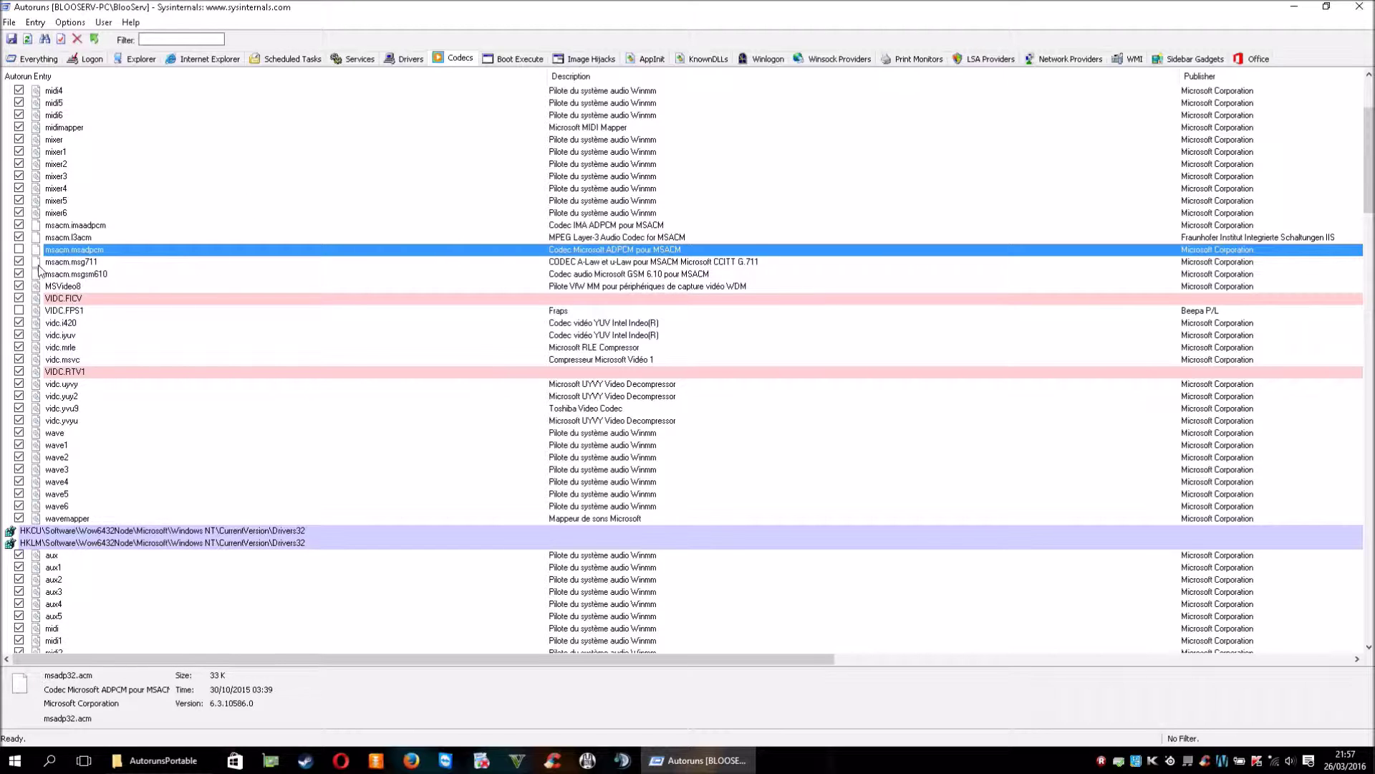
scroll(137, 255, up, 4)
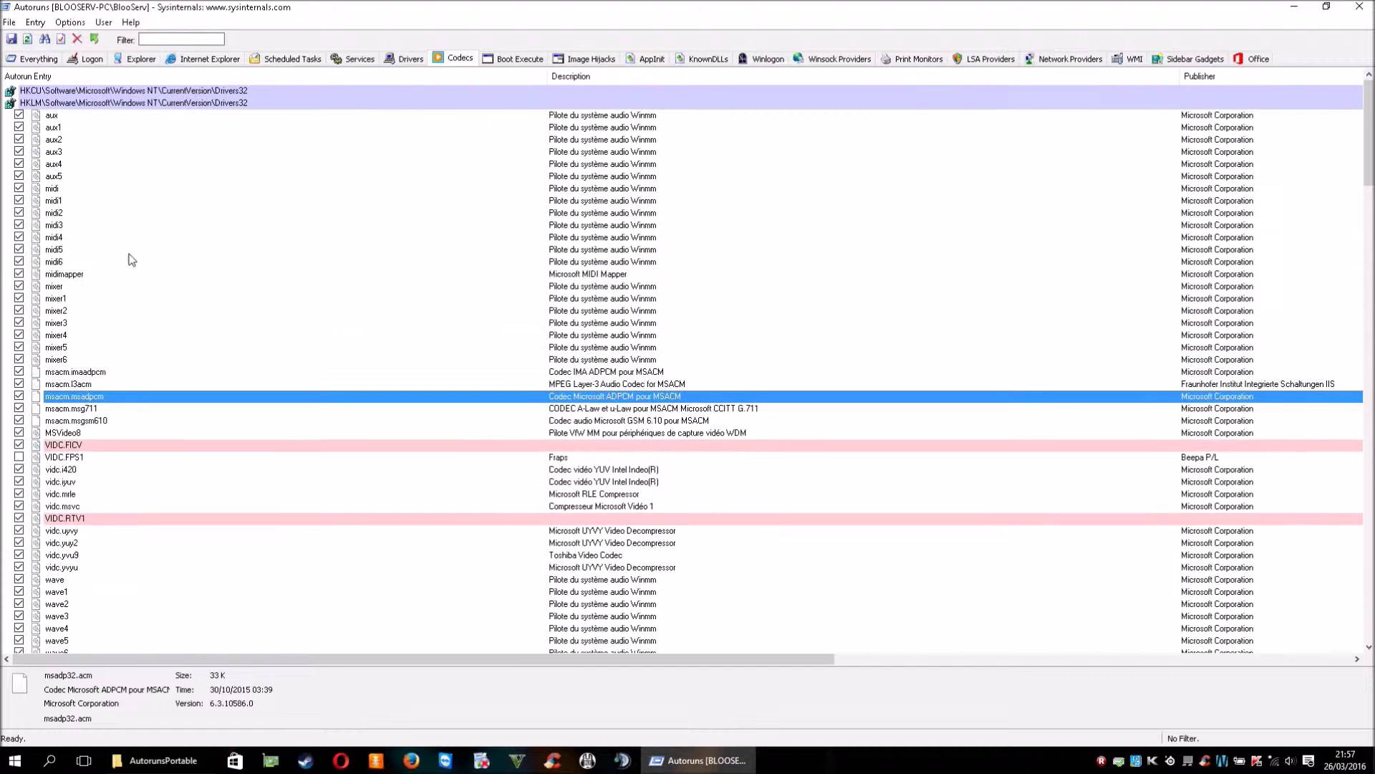
Review the Boot Execute, Image Hijacks, AppInit, KnownDLLs, Winlogon and Winsock Providers categories in turn
click(530, 63)
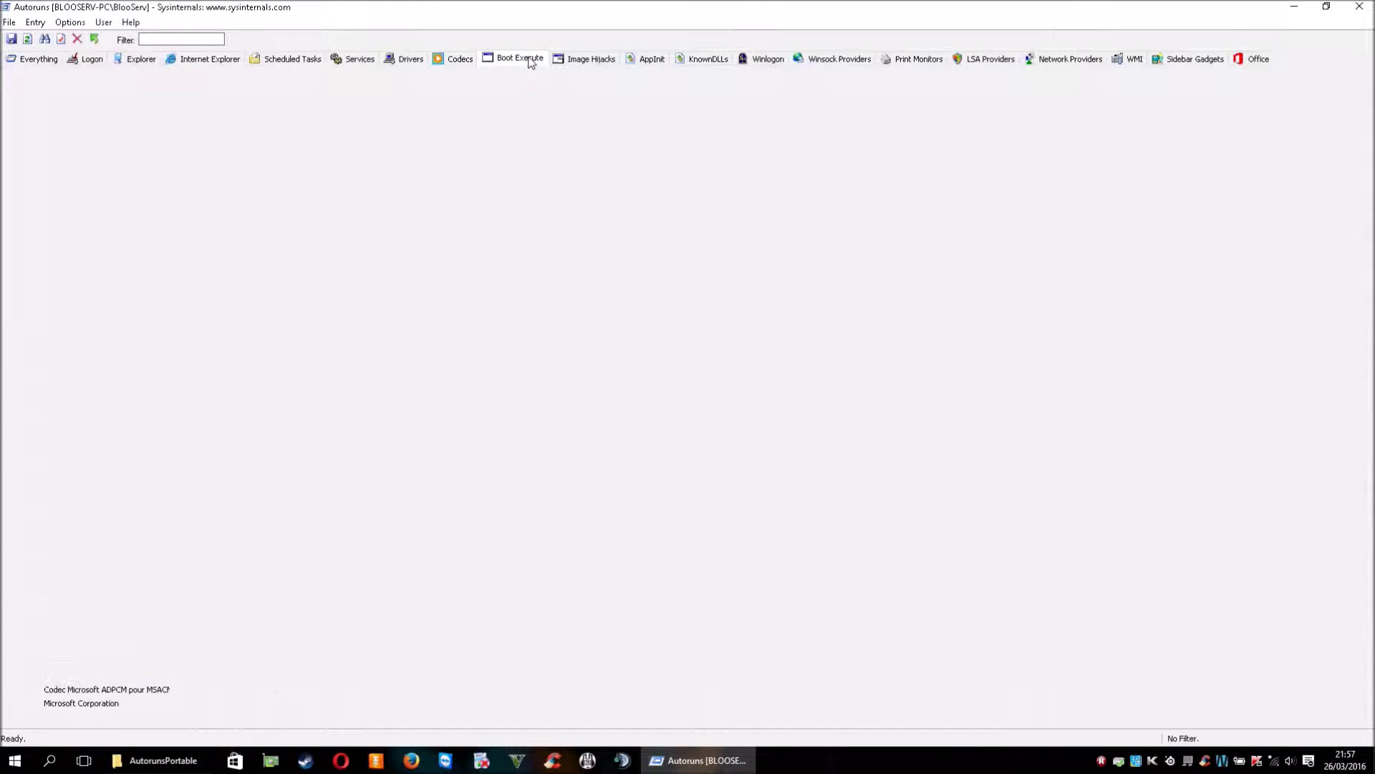
click(580, 63)
click(643, 62)
click(701, 63)
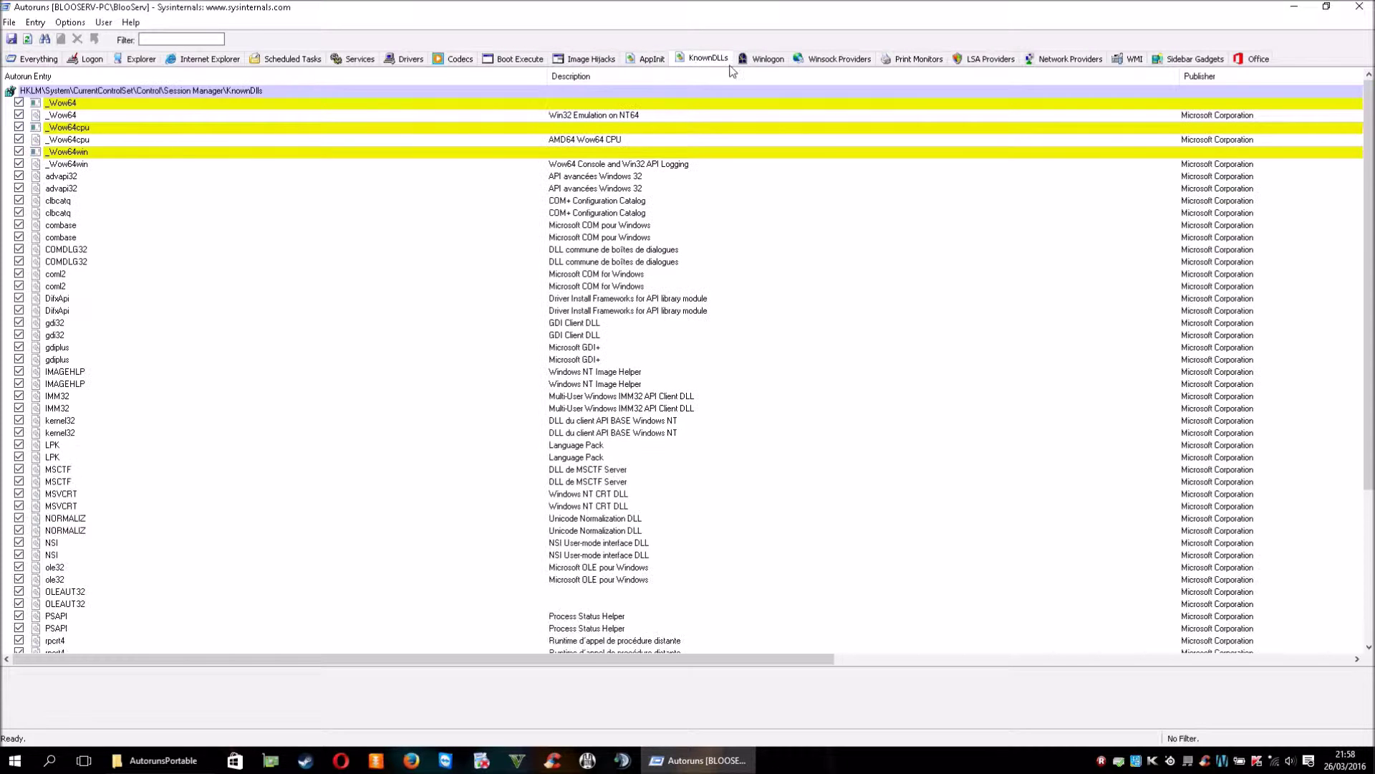
click(755, 64)
click(834, 60)
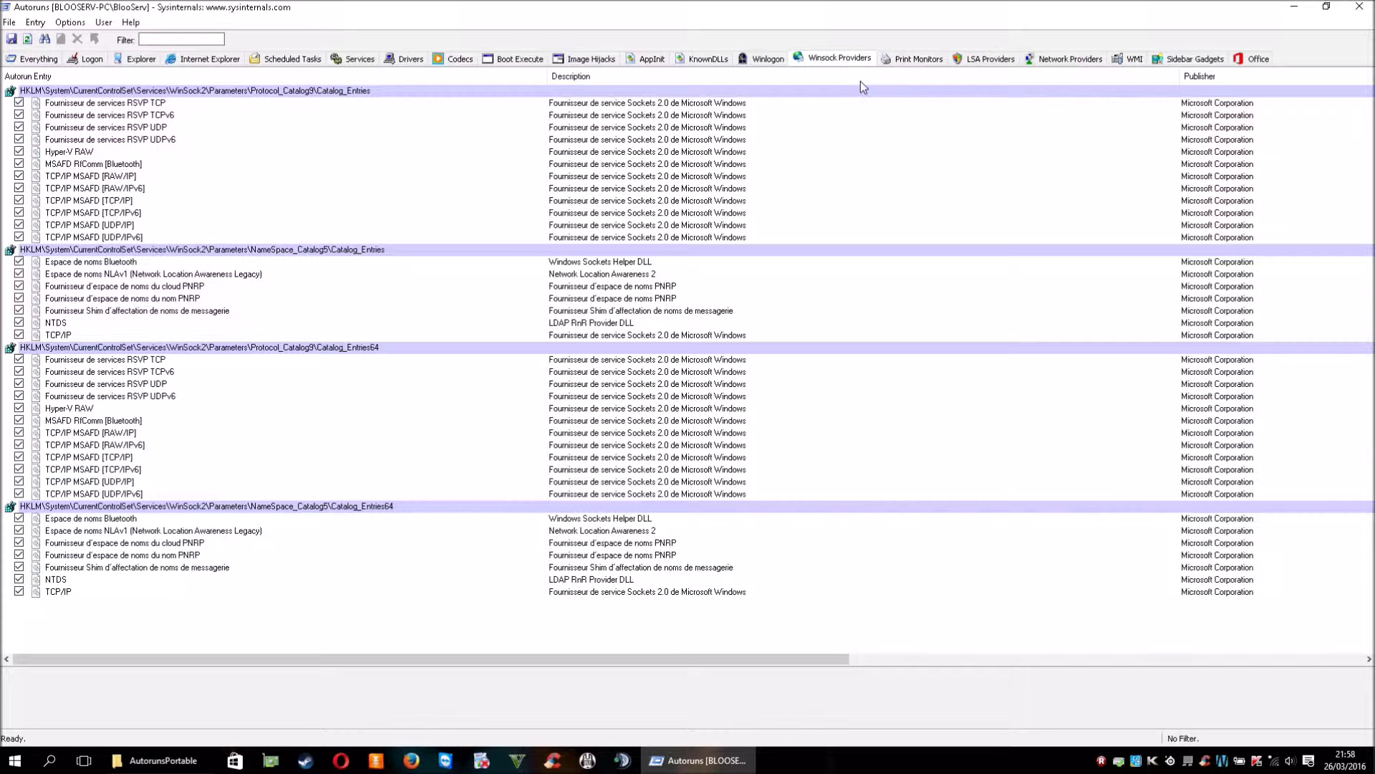
Review the Print Monitors, LSA Providers, Network Providers, WMI and Sidebar Gadgets categories in turn
click(905, 62)
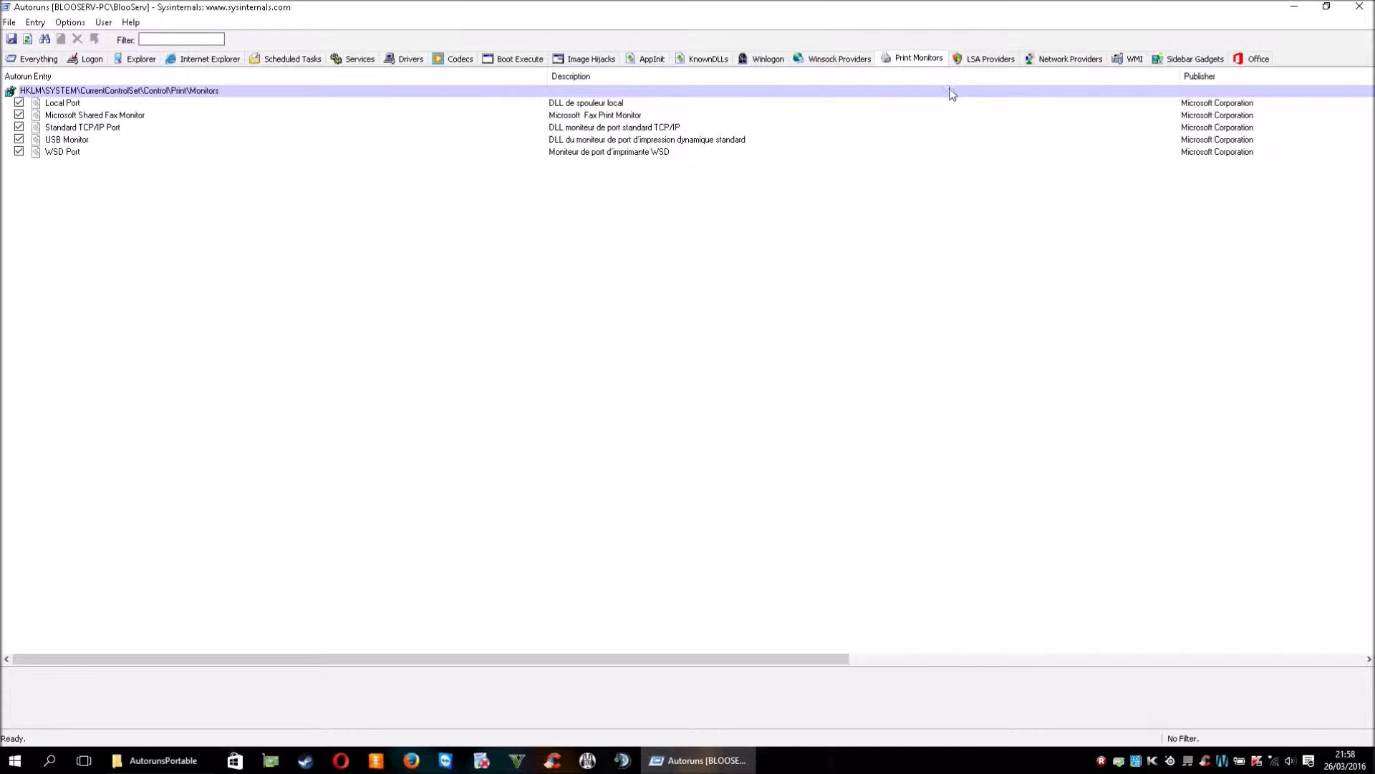
click(993, 61)
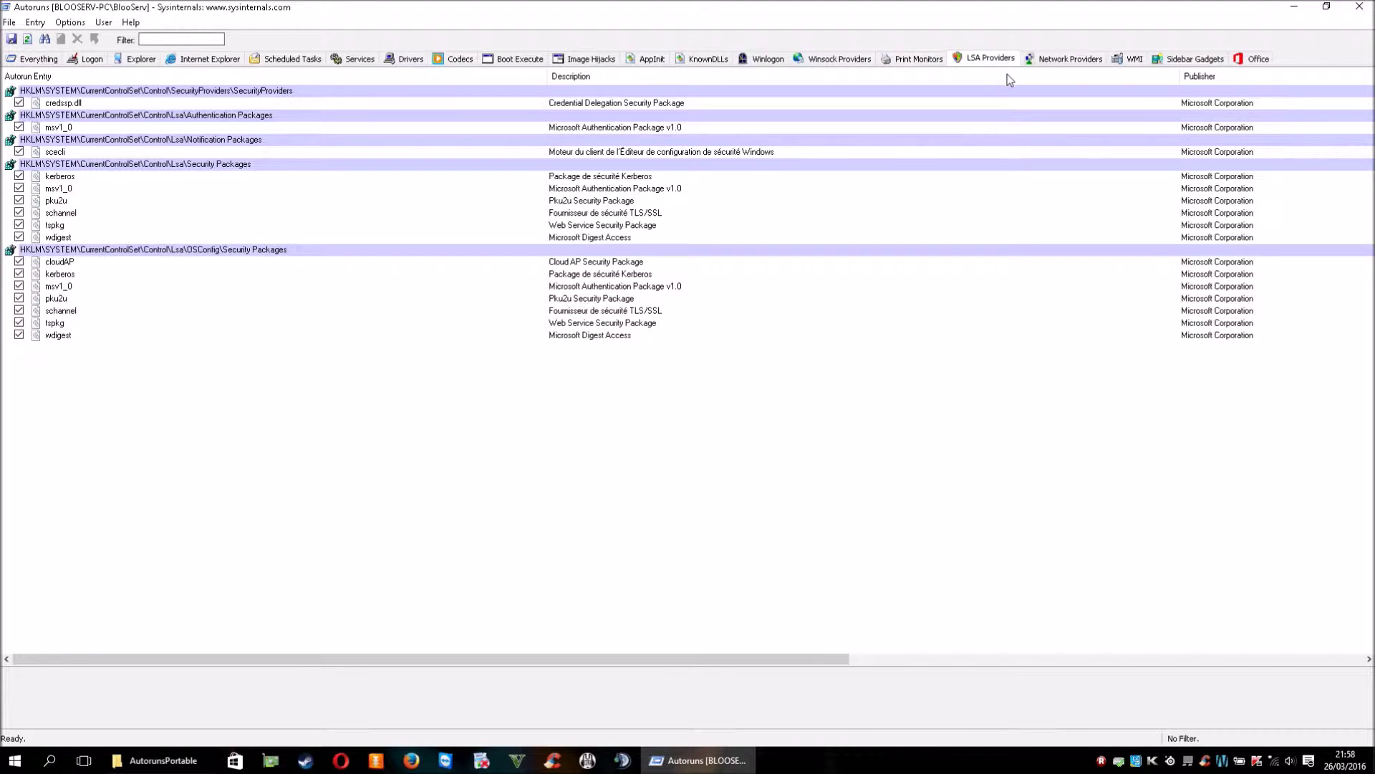
click(1062, 65)
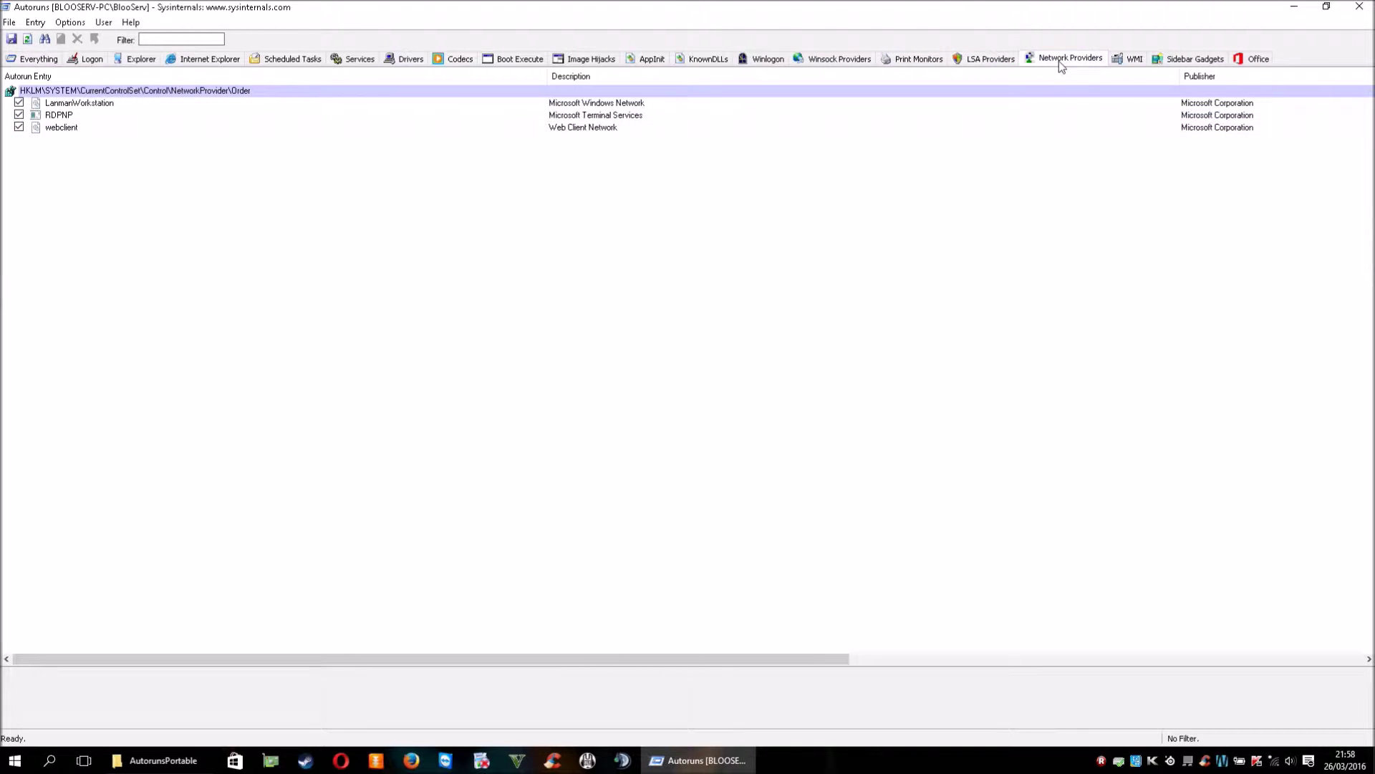
click(1130, 63)
click(1210, 63)
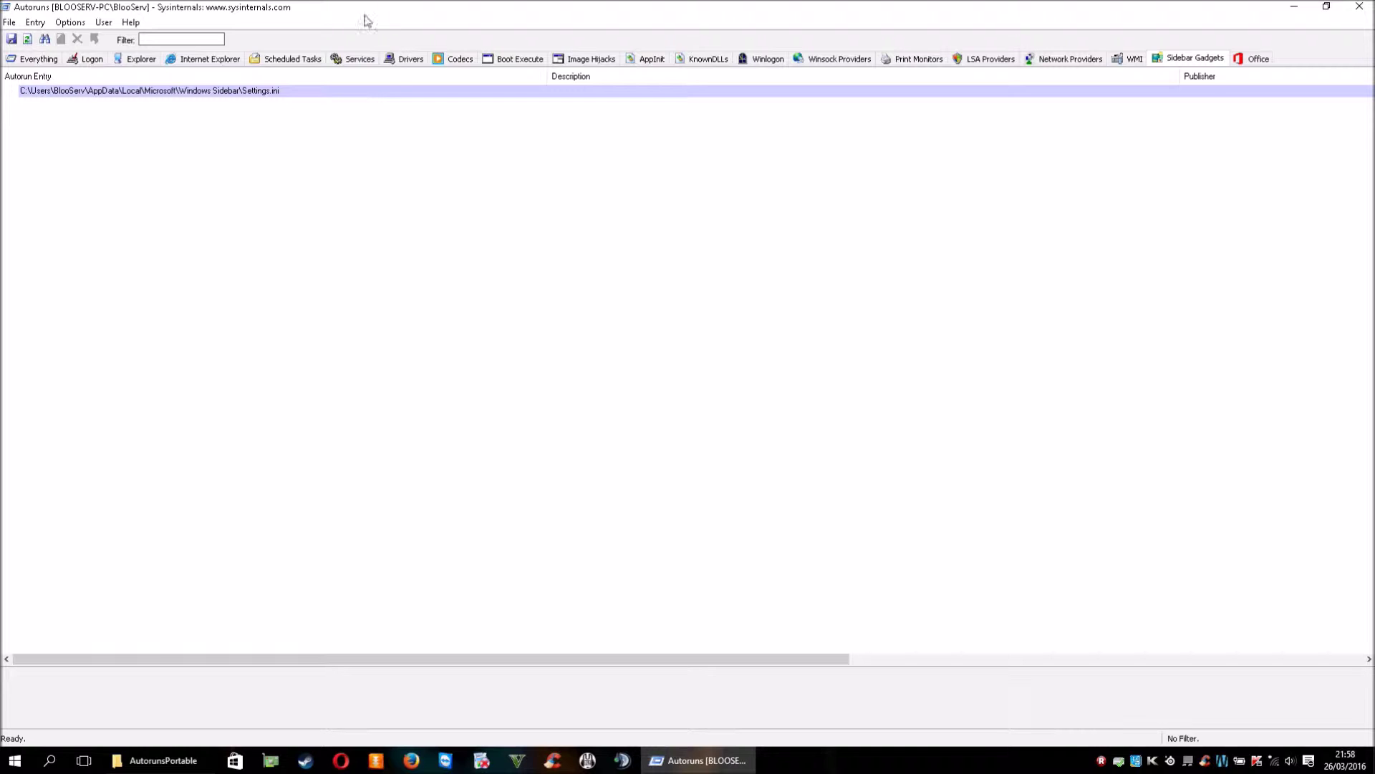
Return to the complete entry list and compare the yellow UpService task's file details with the neighbouring AppxDeploymentClient, Autochk, Bluetooth and CertificateServicesClient tasks
click(30, 60)
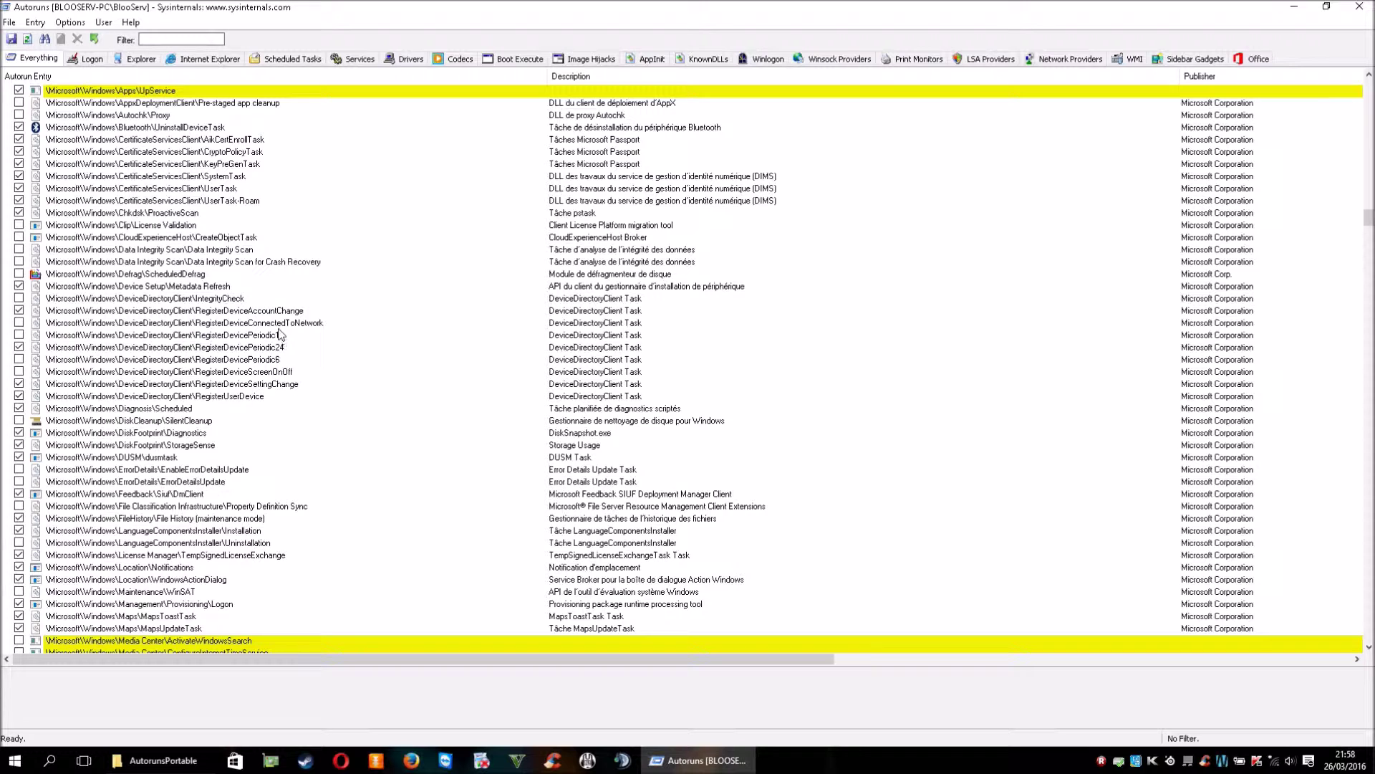
click(186, 163)
click(186, 150)
click(181, 139)
click(172, 128)
click(162, 115)
click(161, 103)
click(162, 90)
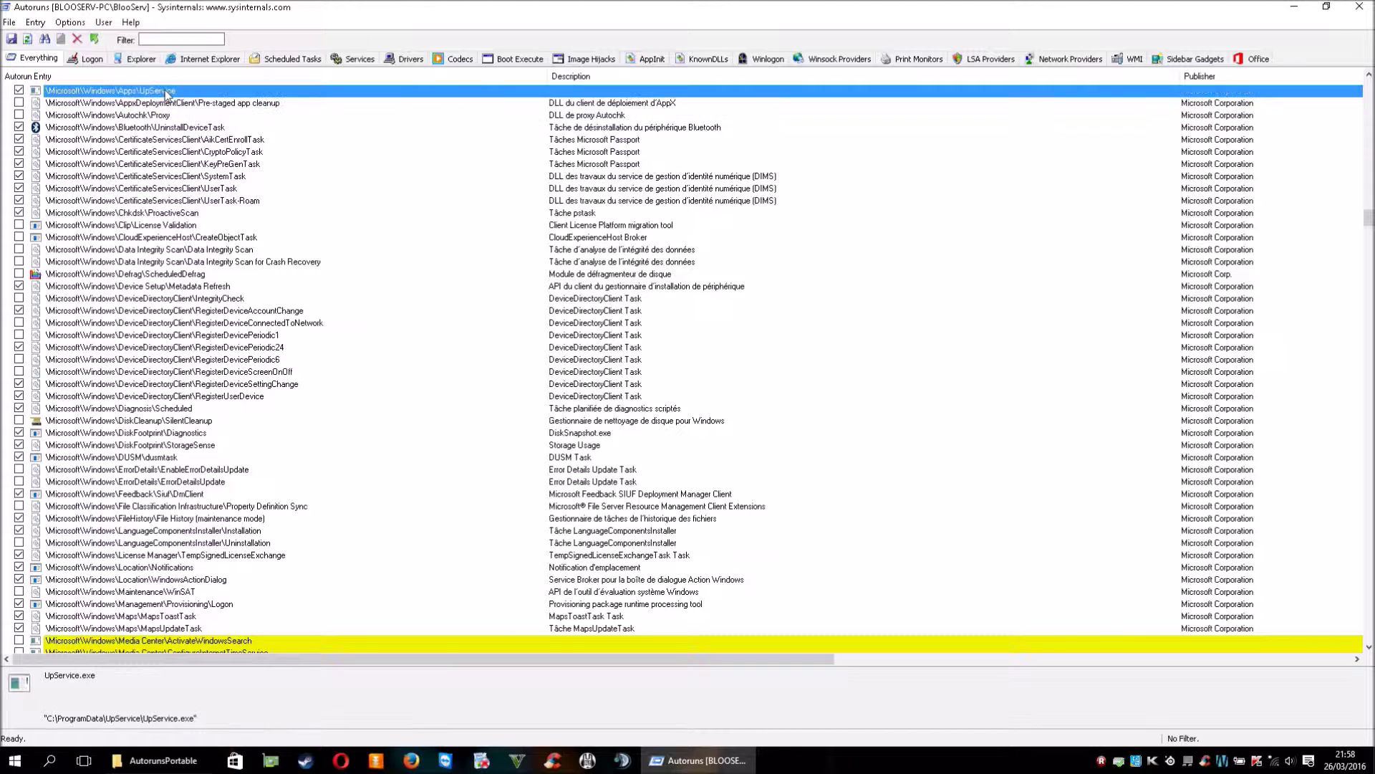
click(162, 102)
click(162, 115)
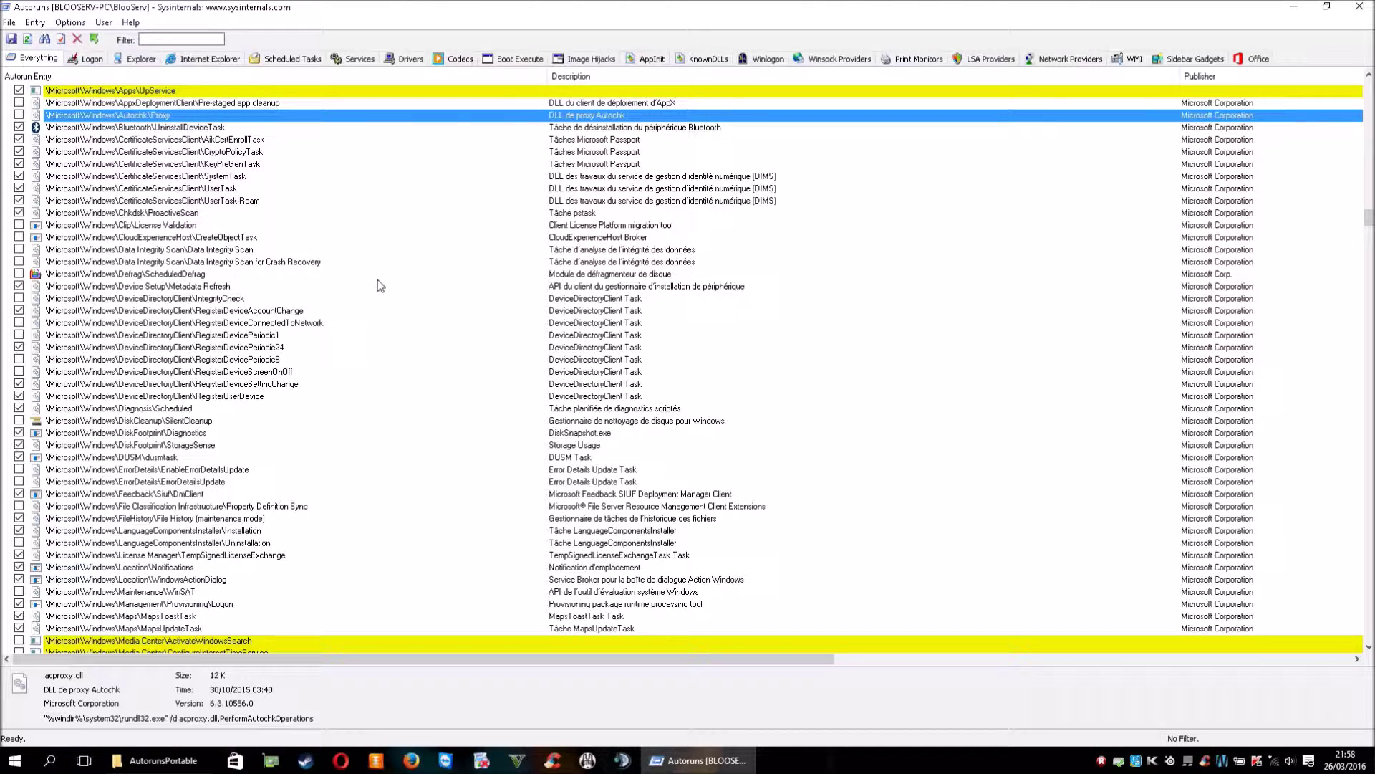
Review the remaining scheduled tasks and the Services entries, and show the LanmanServer service's file details
scroll(384, 288, down, 20)
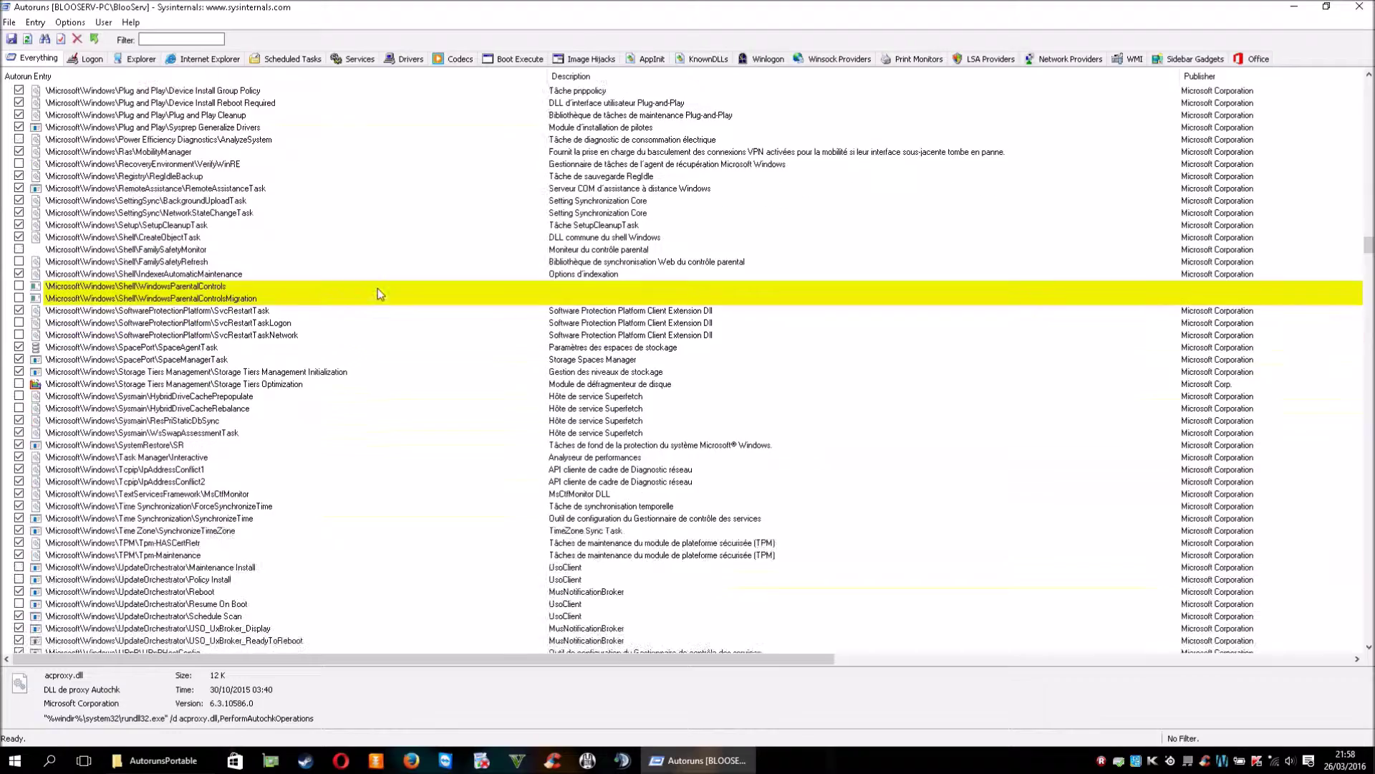
scroll(341, 282, down, 16)
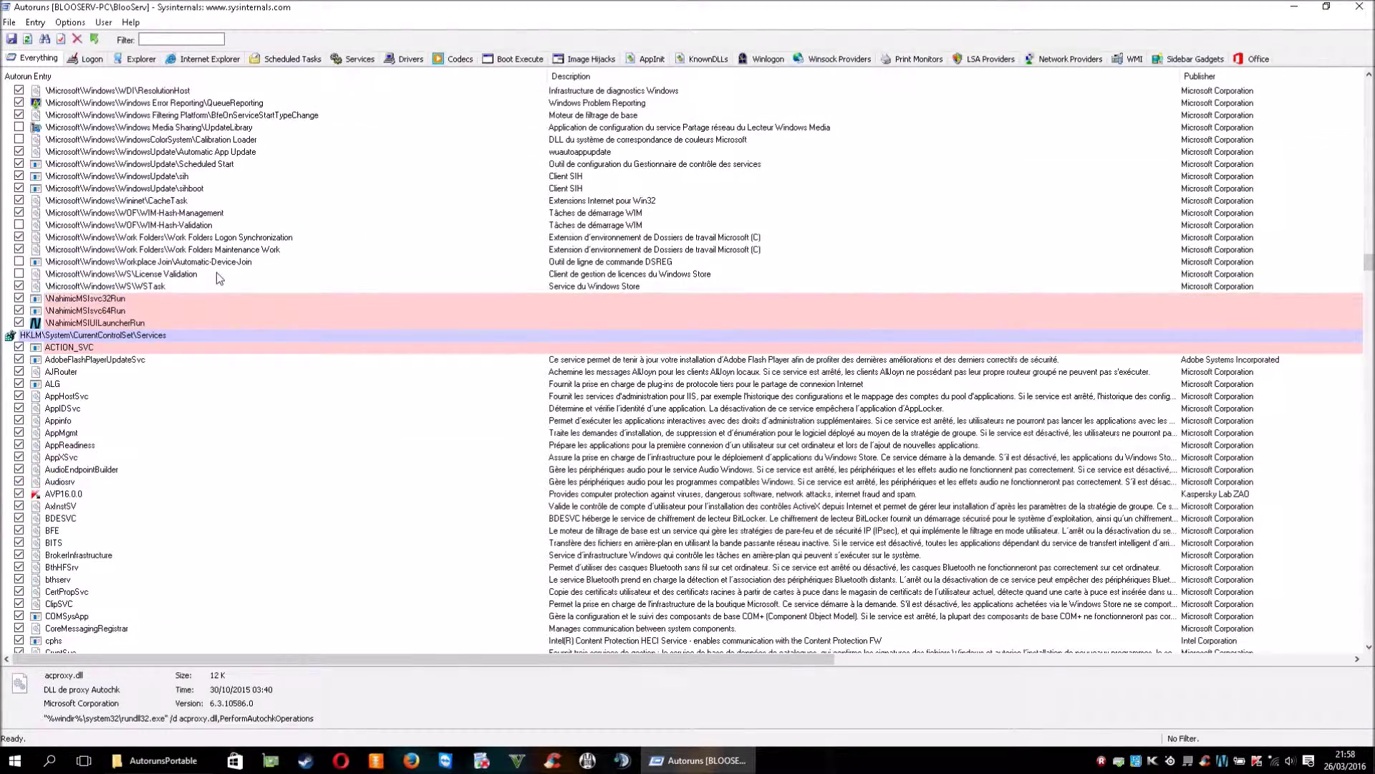
scroll(217, 275, down, 4)
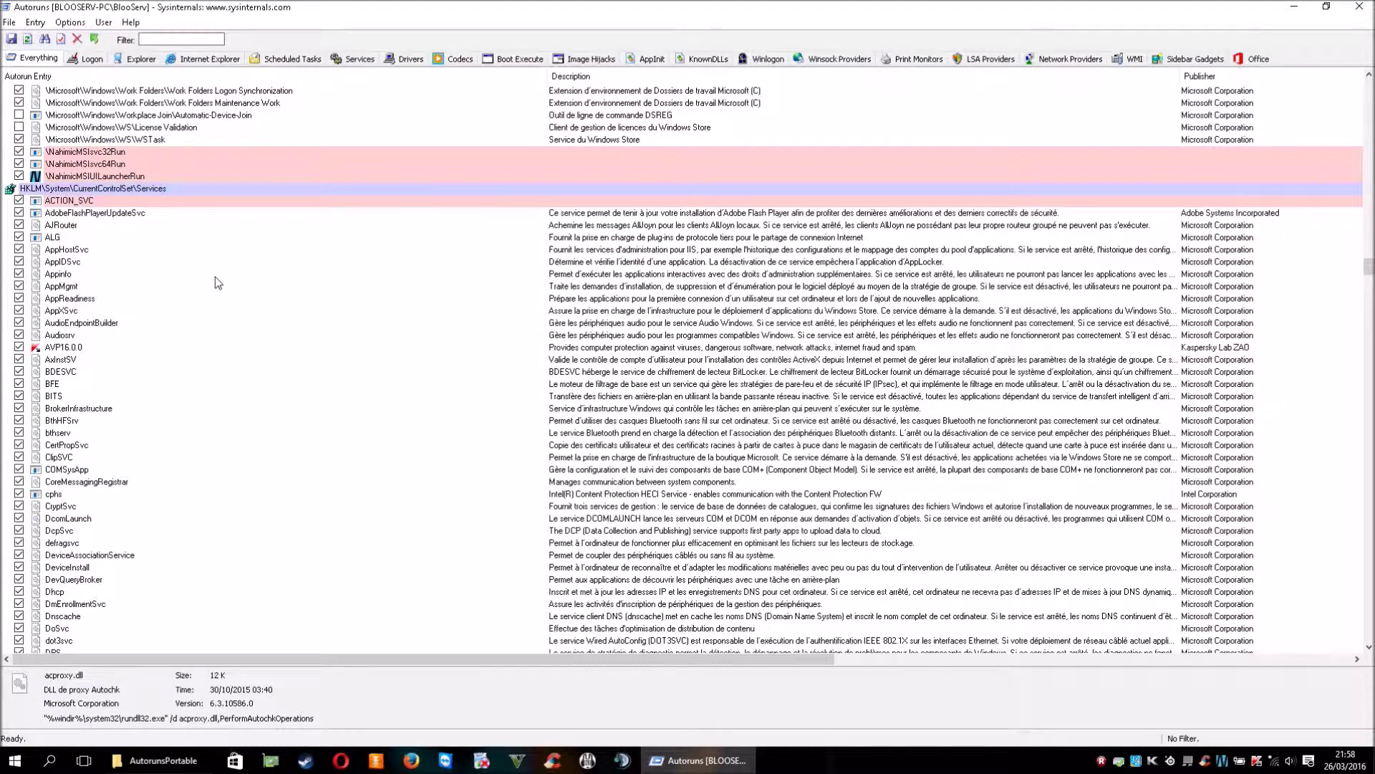
scroll(214, 276, down, 3)
scroll(214, 277, down, 9)
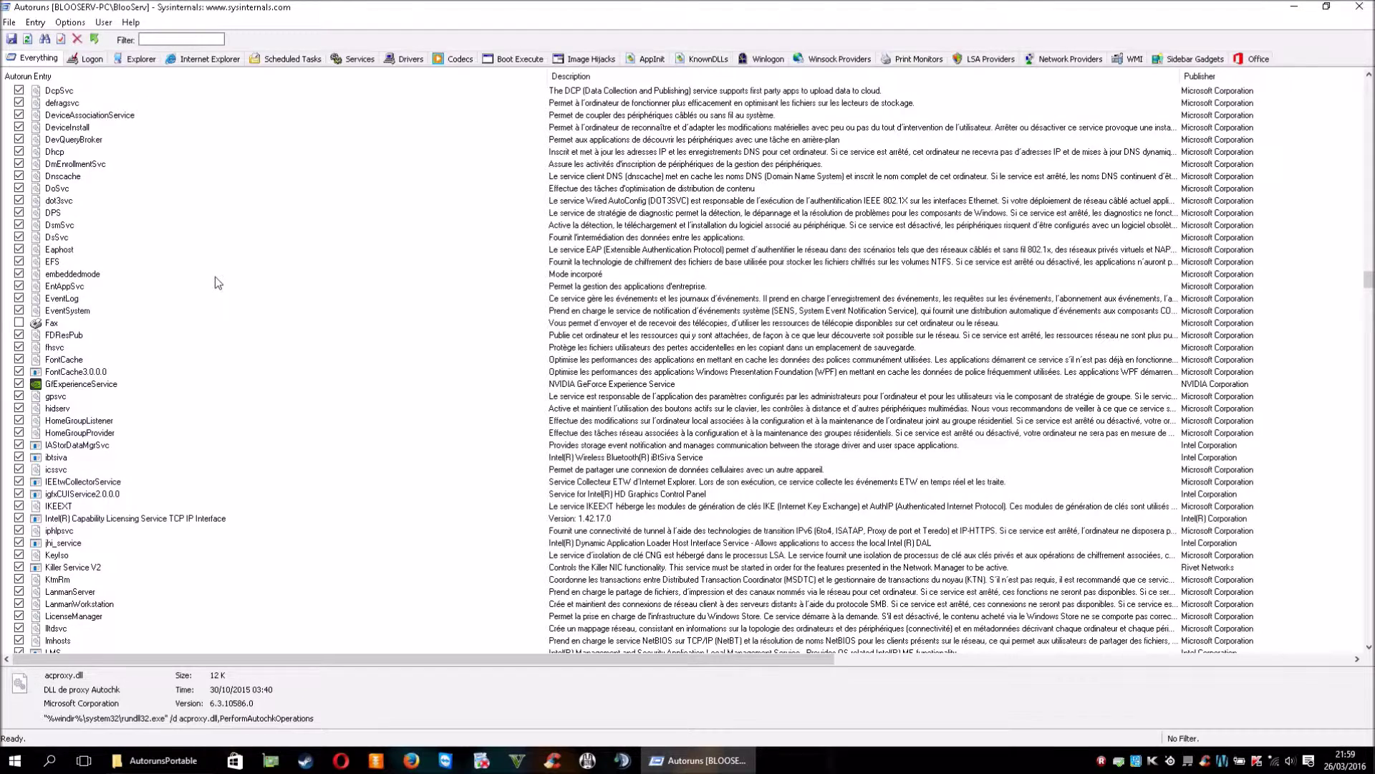
scroll(215, 277, down, 7)
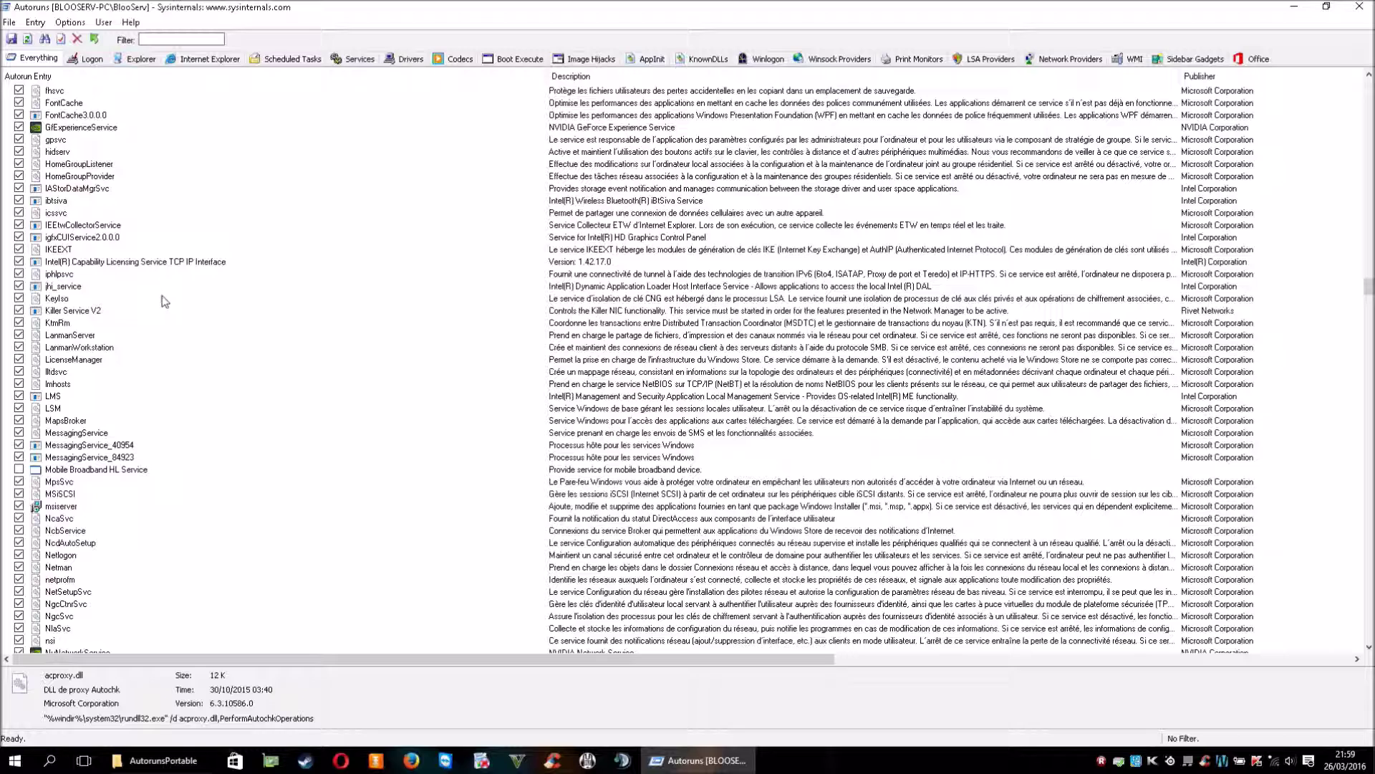
click(114, 336)
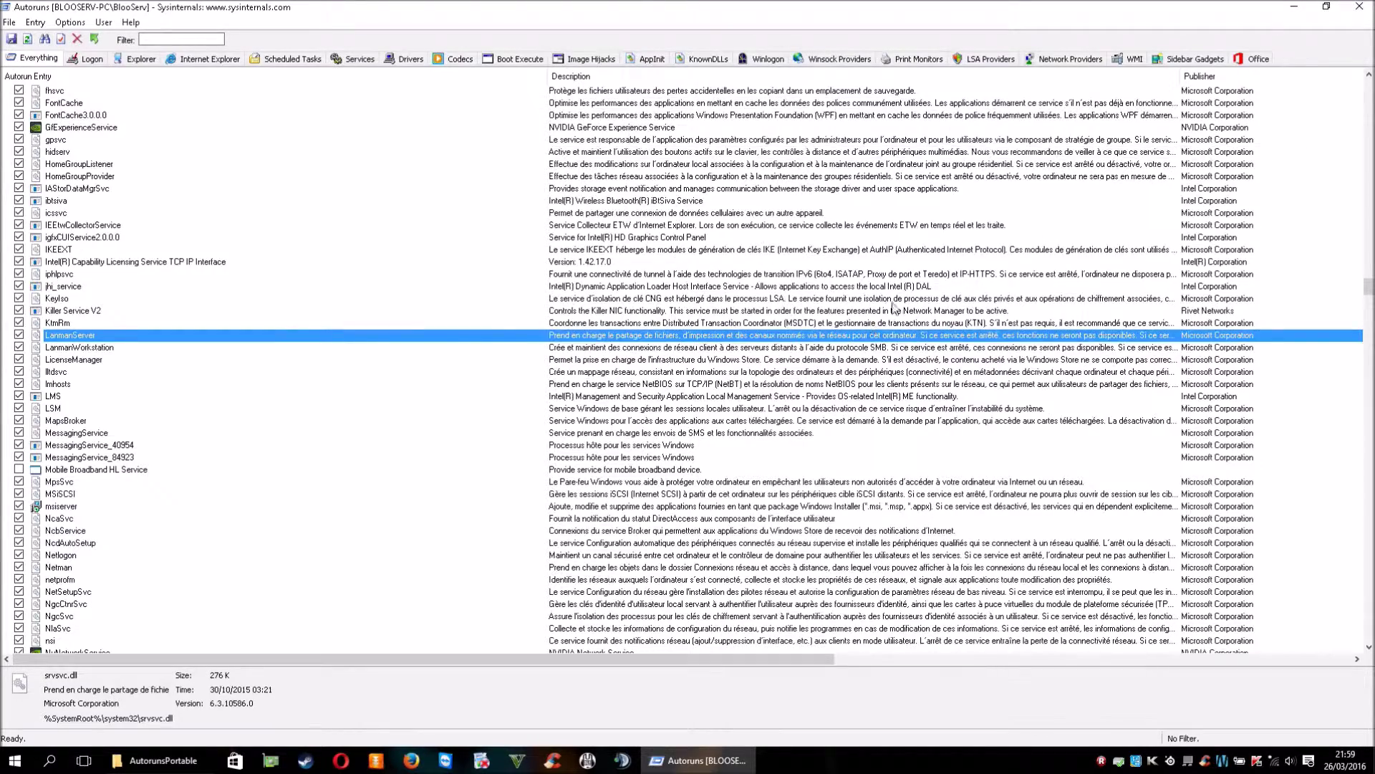
Widen the Description column to show more of the service descriptions, and display the BITS service's file details
scroll(852, 244, up, 13)
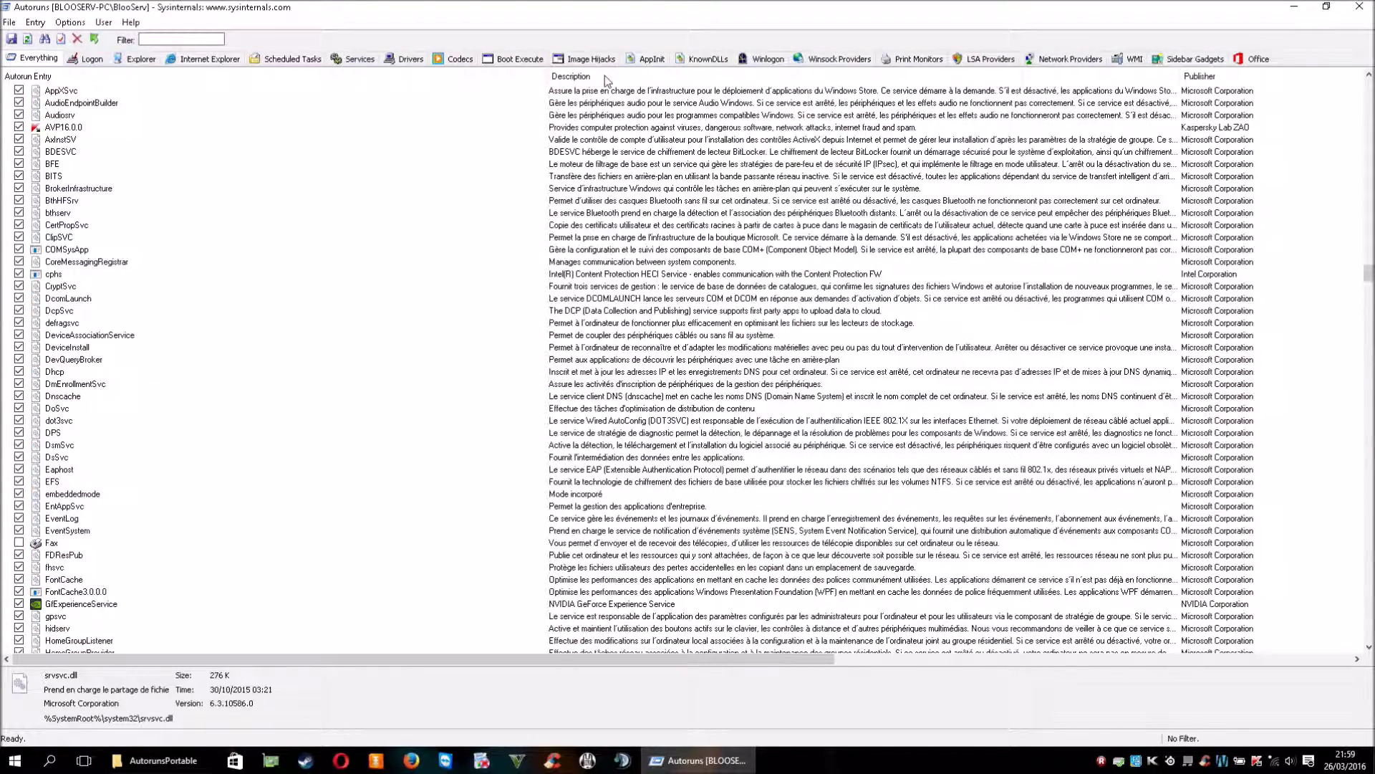
drag(1180, 70, 1349, 72)
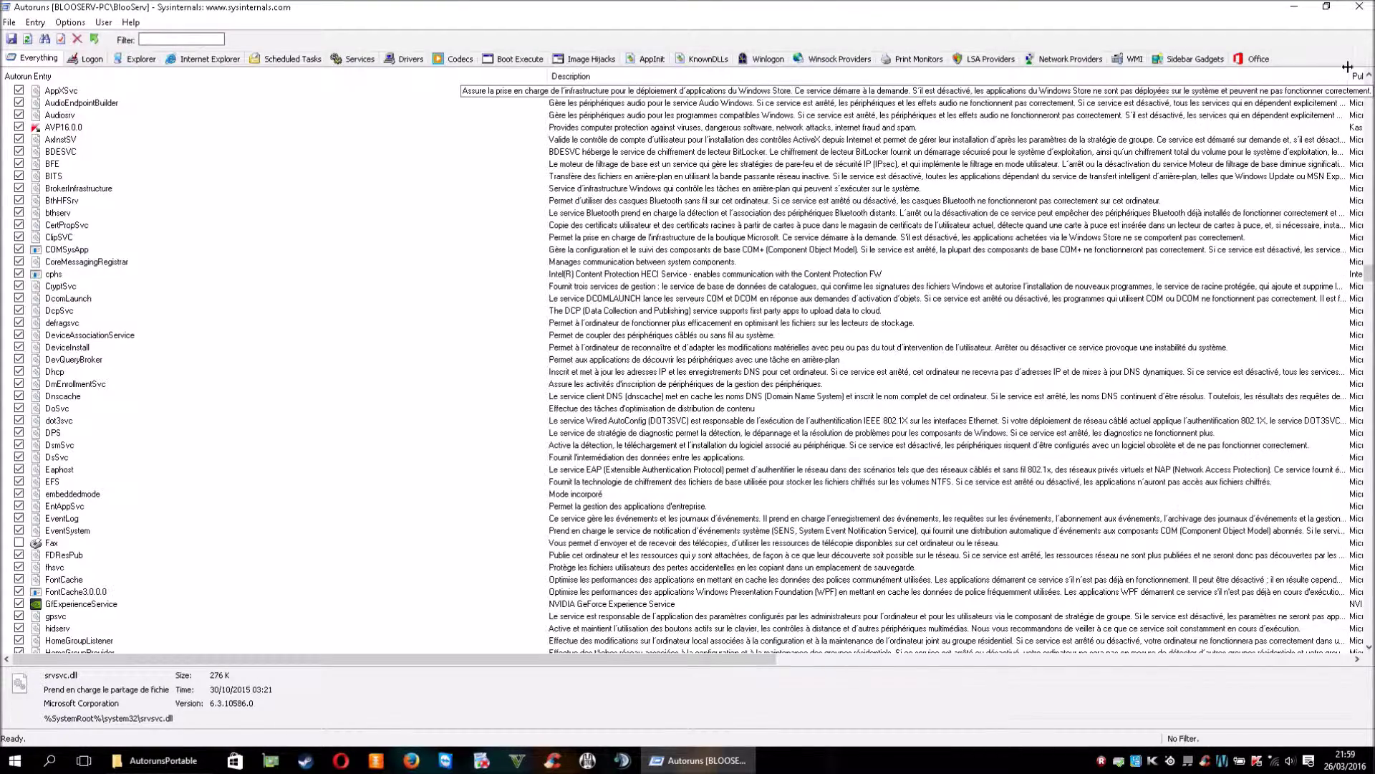
click(752, 179)
Review the entries back up to the shell context menu handlers and show the ANotepad++64 handler's file details
scroll(716, 215, down, 20)
scroll(713, 237, up, 10)
scroll(1318, 290, up, 20)
scroll(451, 235, up, 20)
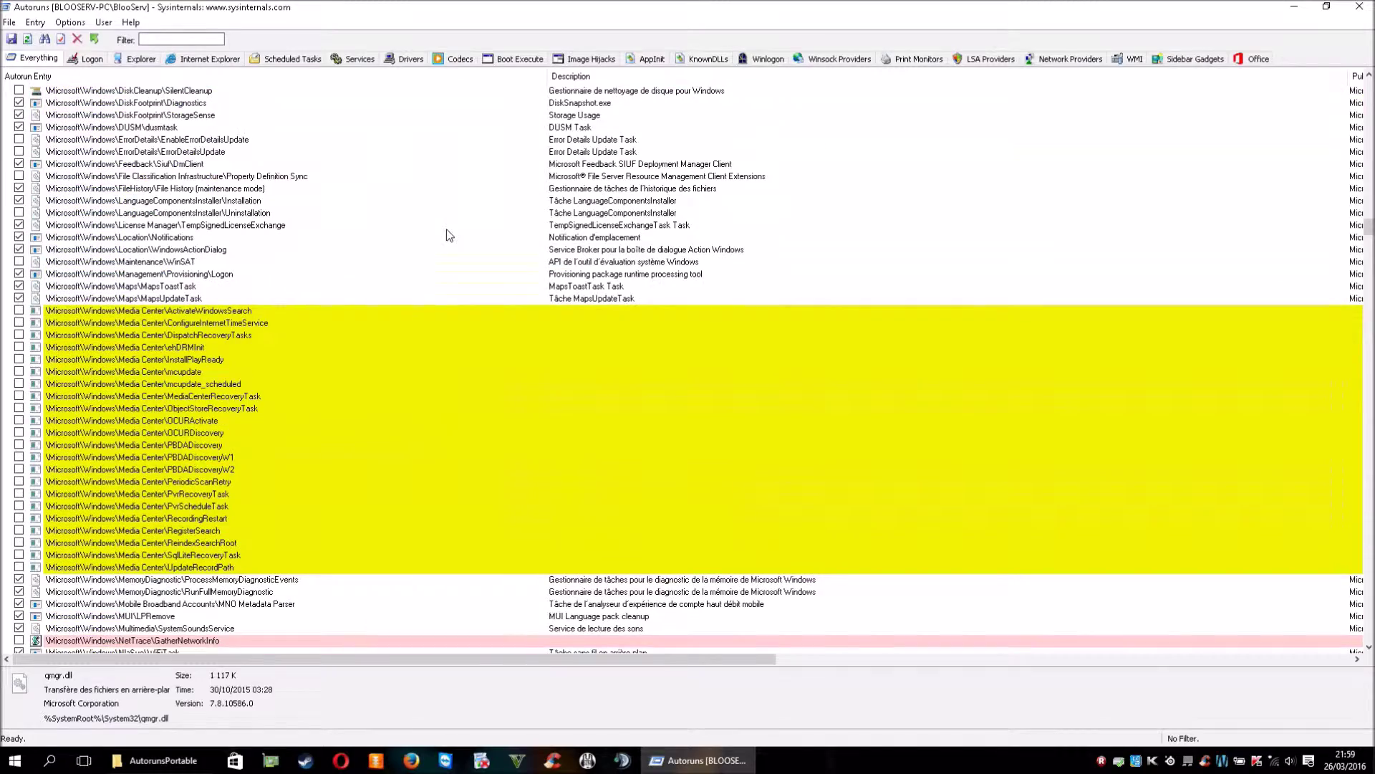
scroll(451, 229, up, 4)
scroll(448, 222, up, 20)
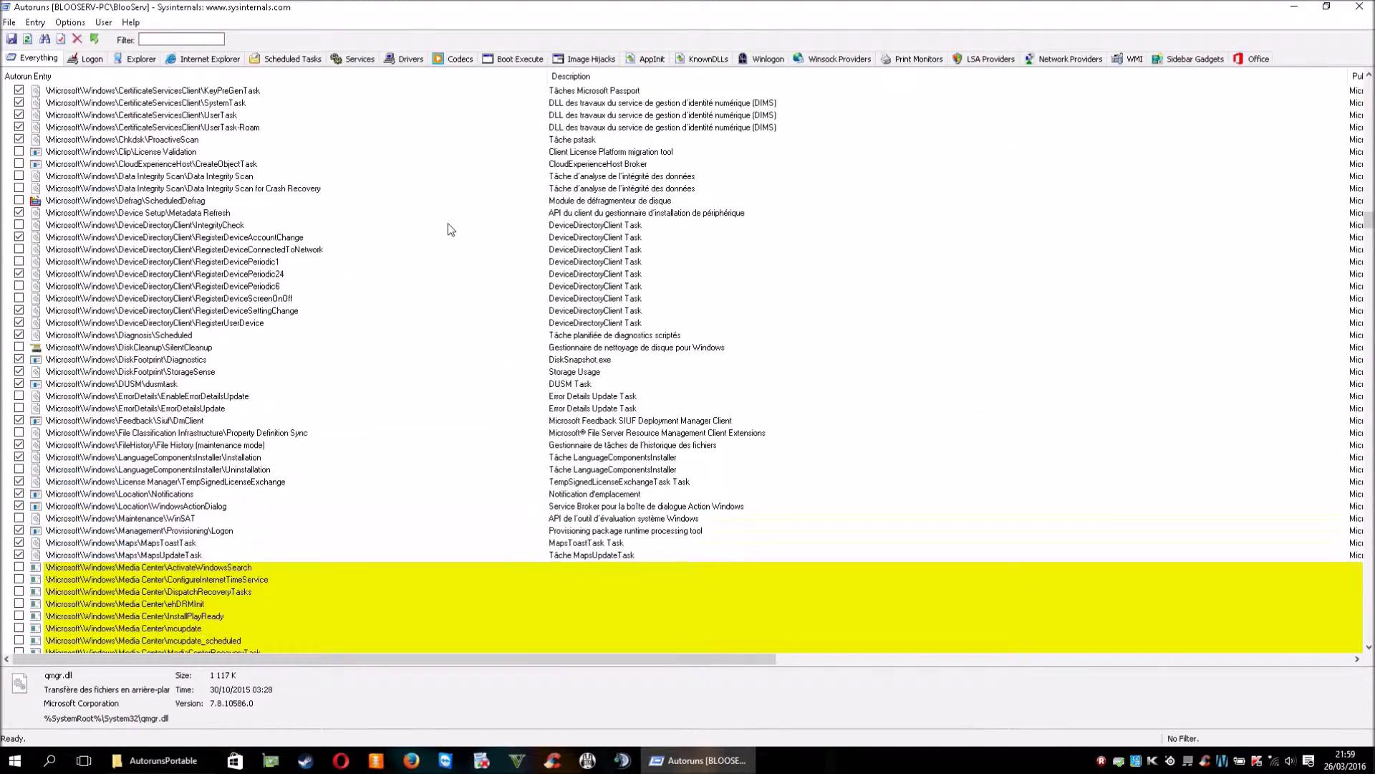
scroll(449, 223, up, 20)
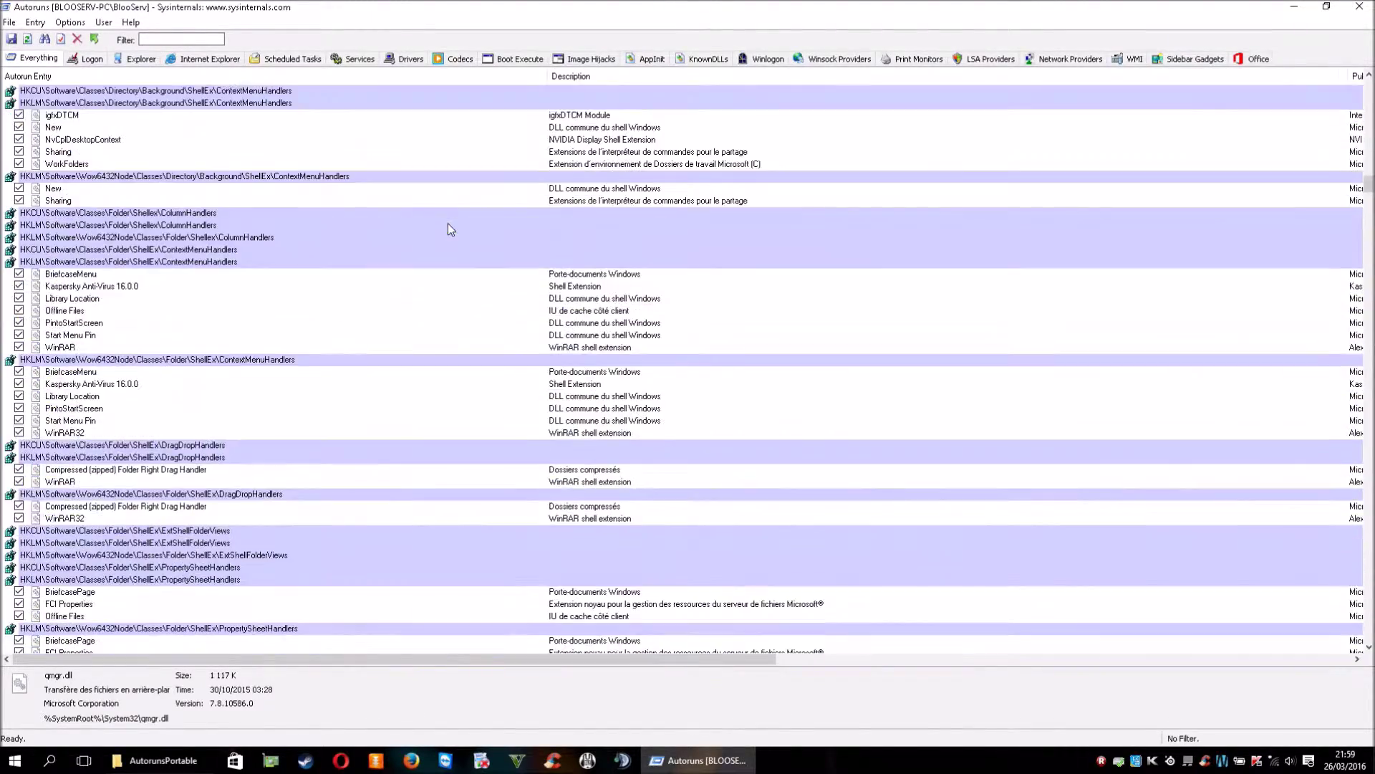
scroll(450, 230, up, 7)
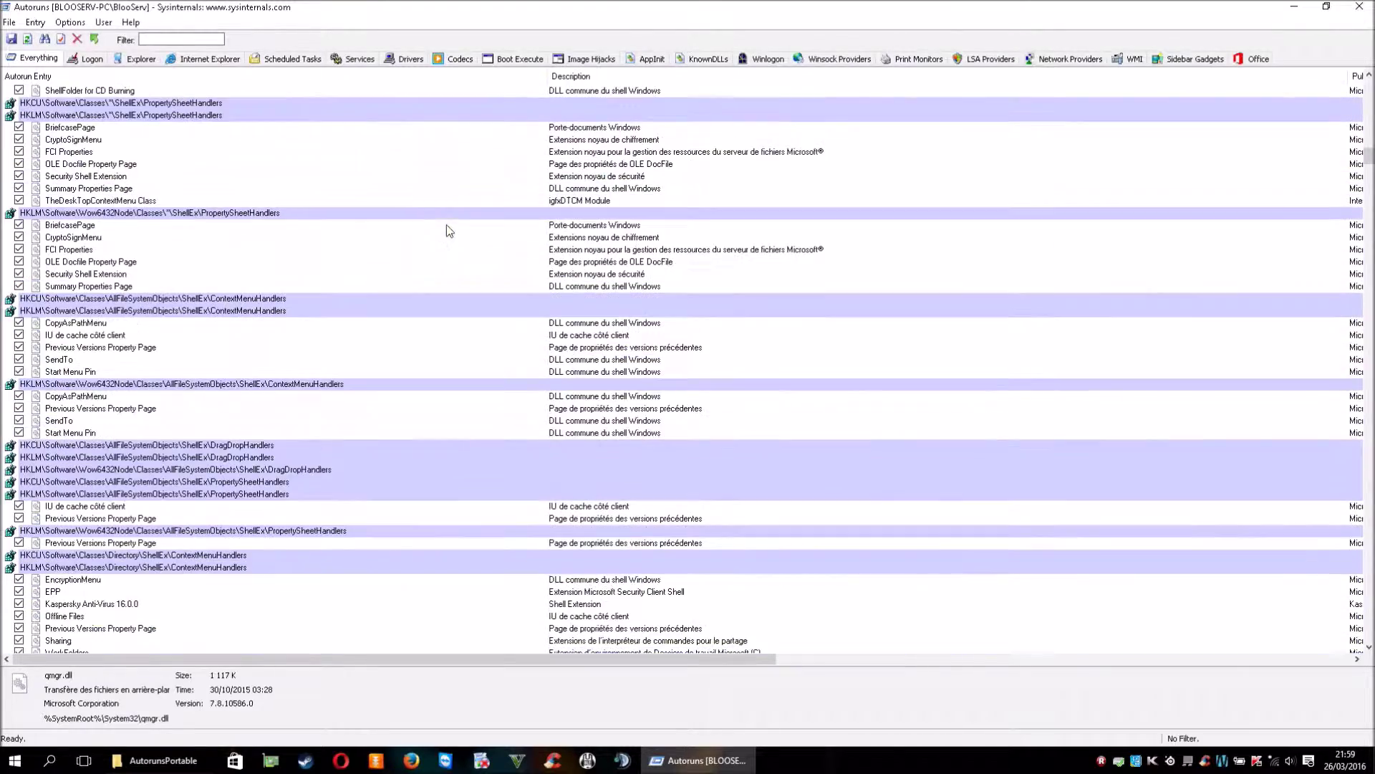
scroll(446, 224, up, 13)
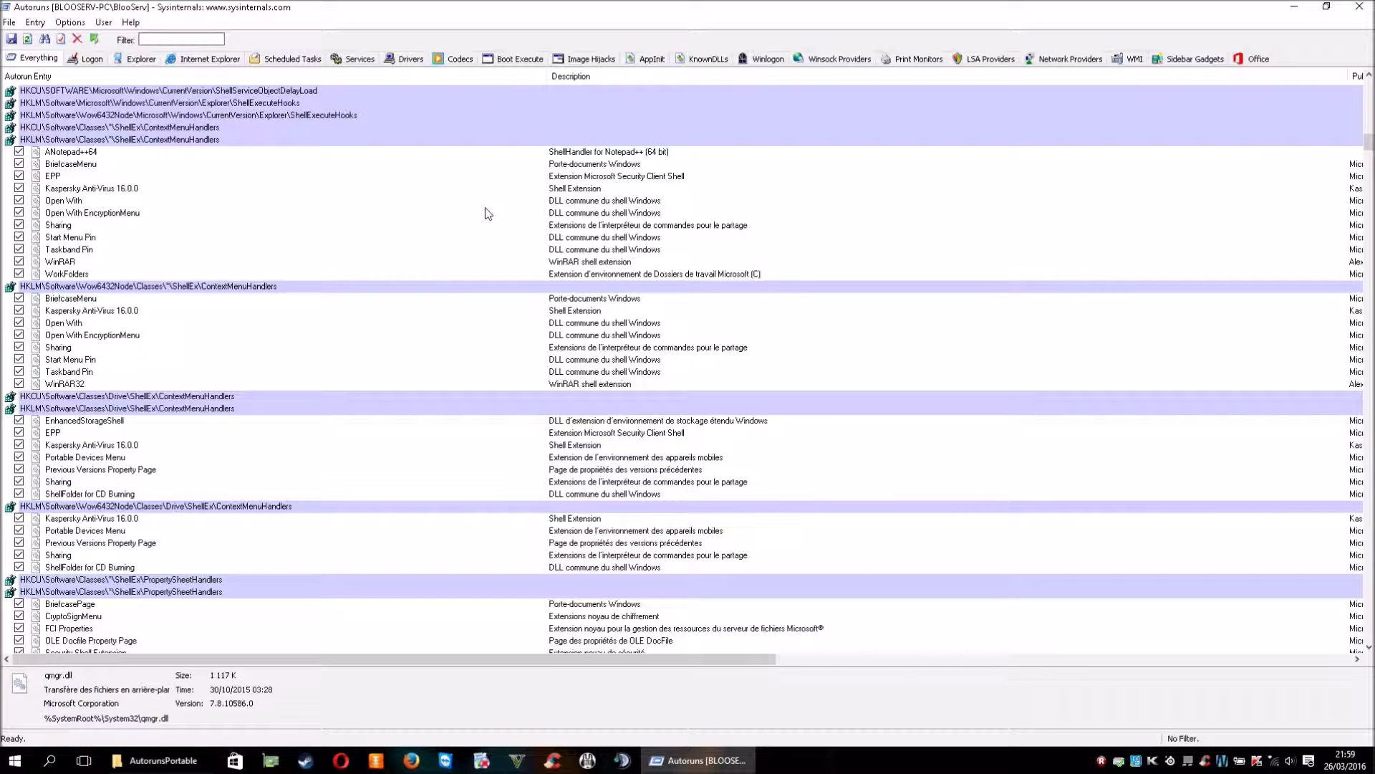
click(575, 154)
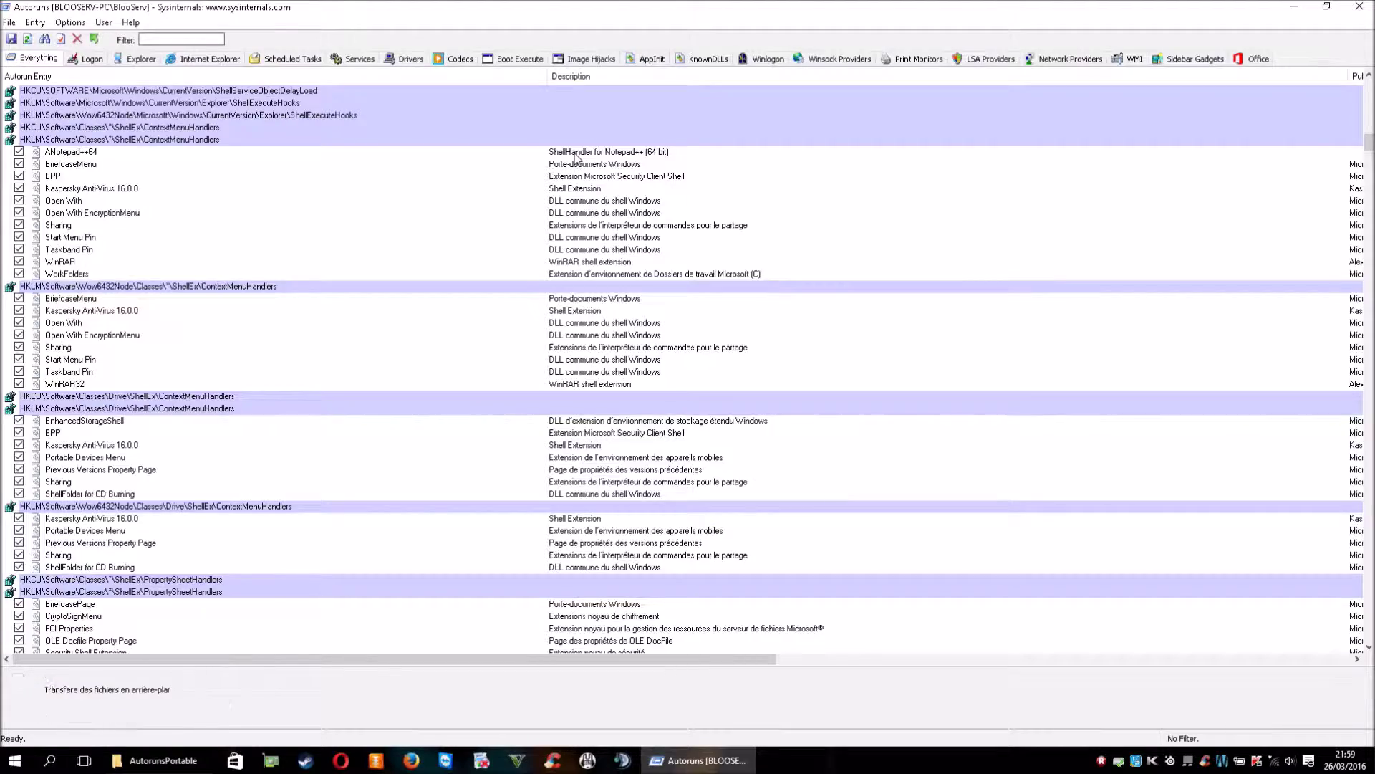
Review the shell extensions and scheduled tasks down to the Services section and read the descriptions of its first services
scroll(576, 164, down, 15)
scroll(575, 172, down, 20)
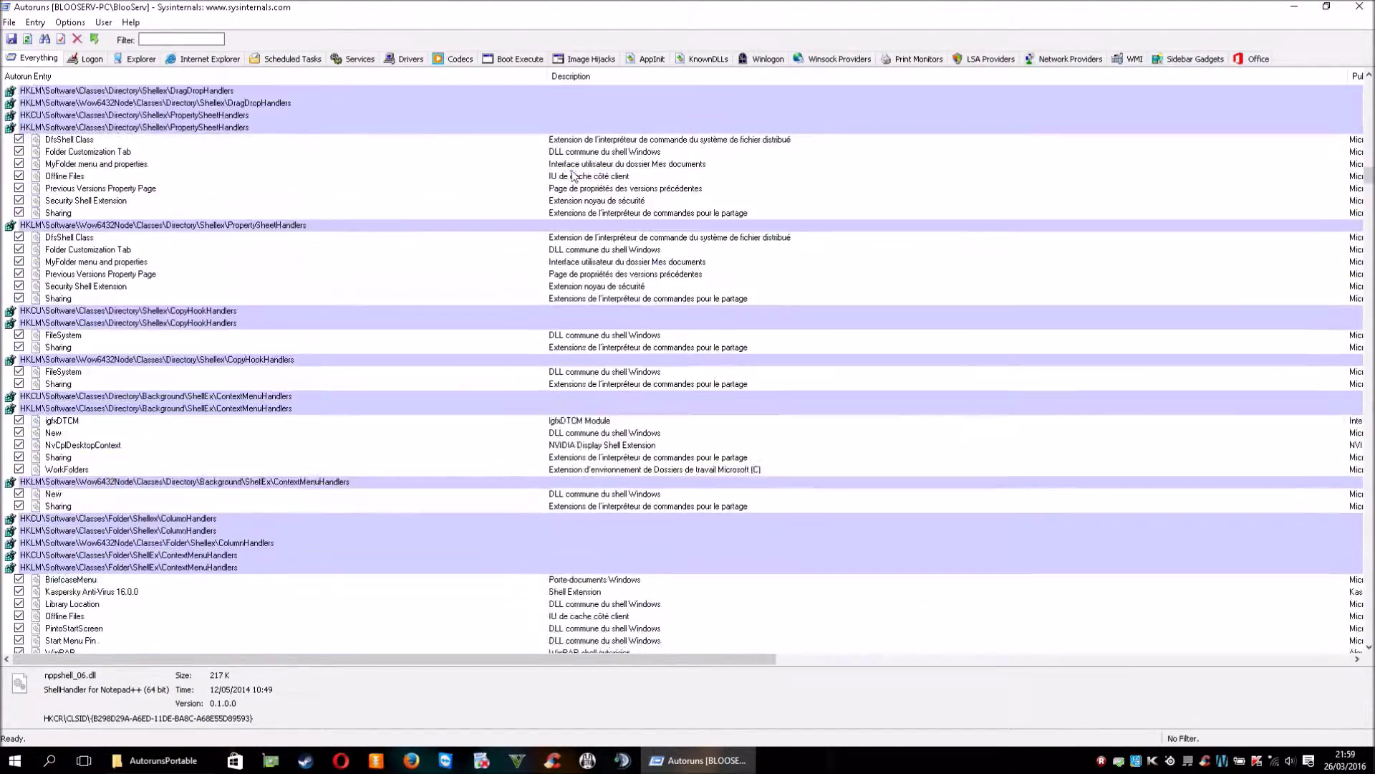
scroll(568, 178, down, 20)
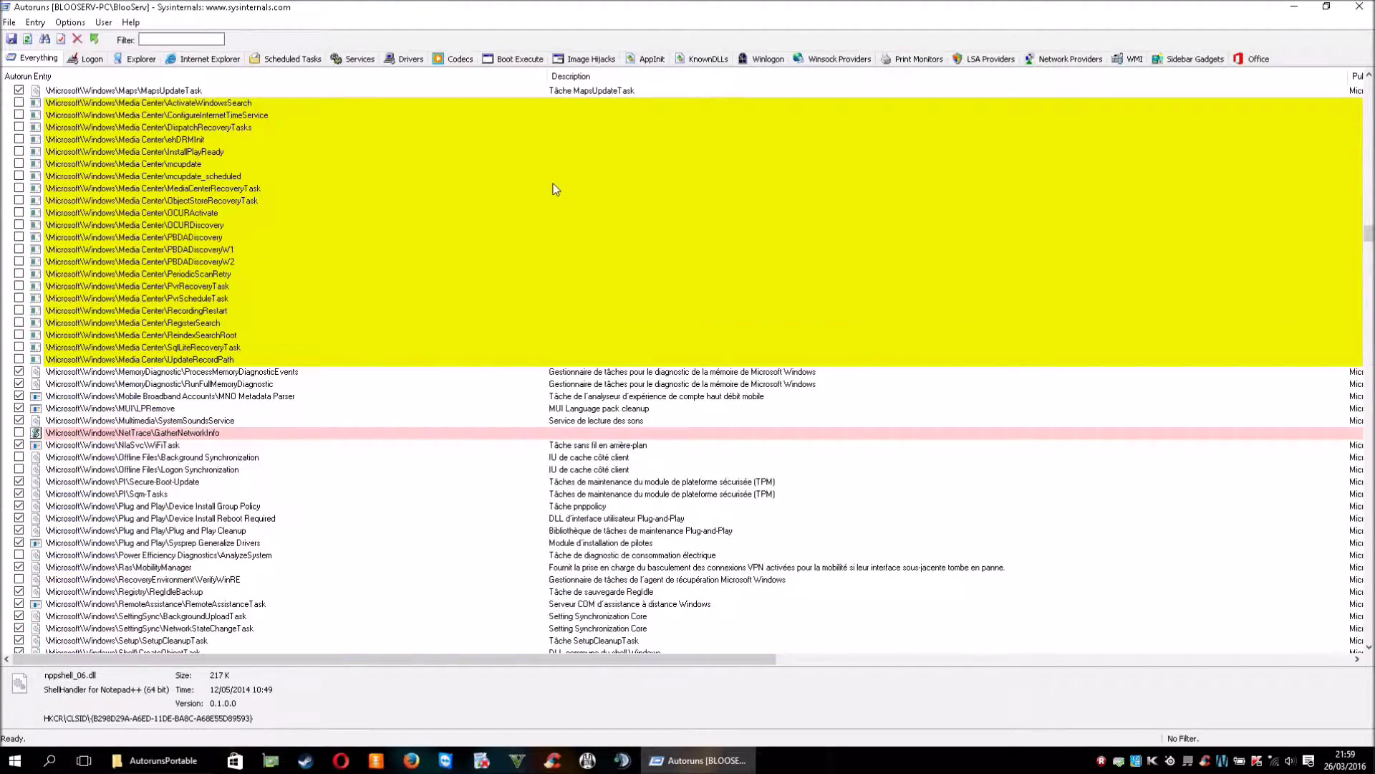
scroll(553, 187, down, 20)
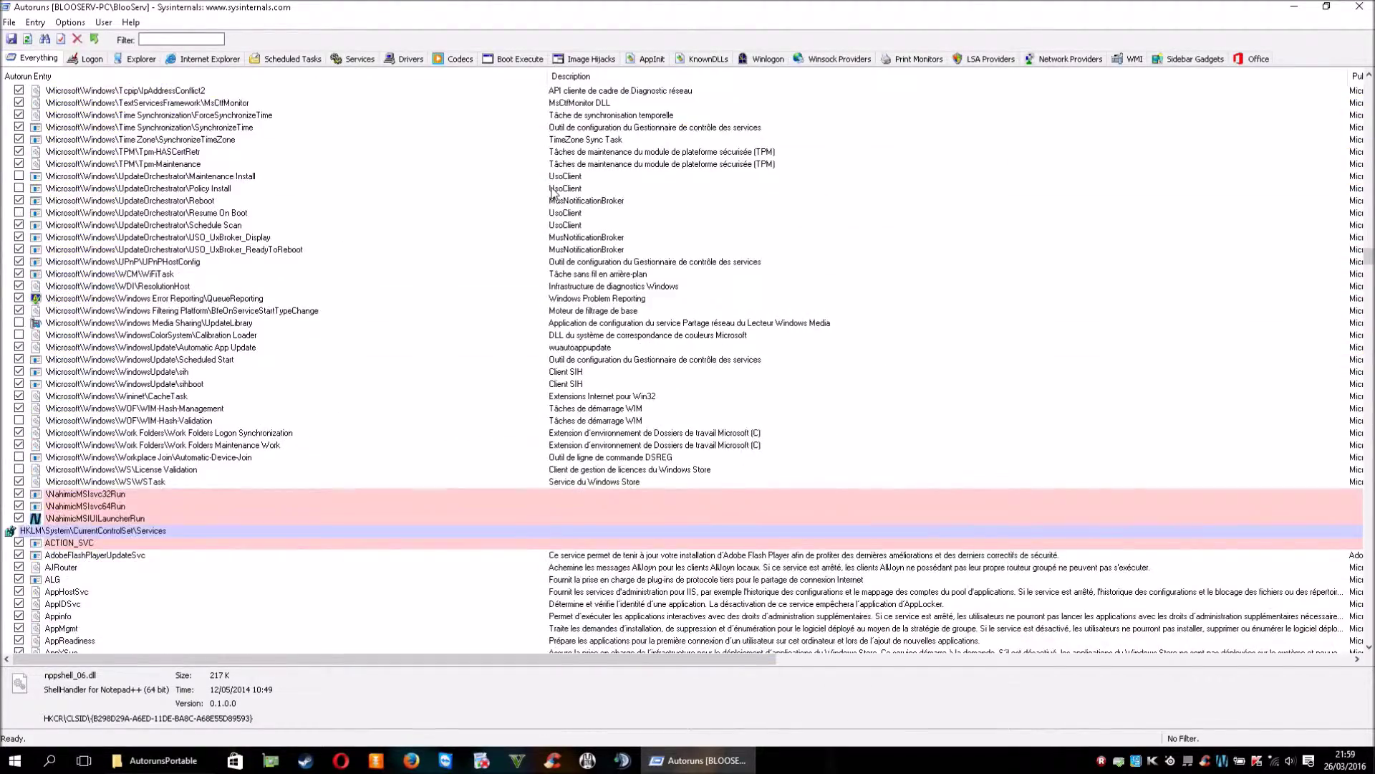
scroll(553, 192, down, 14)
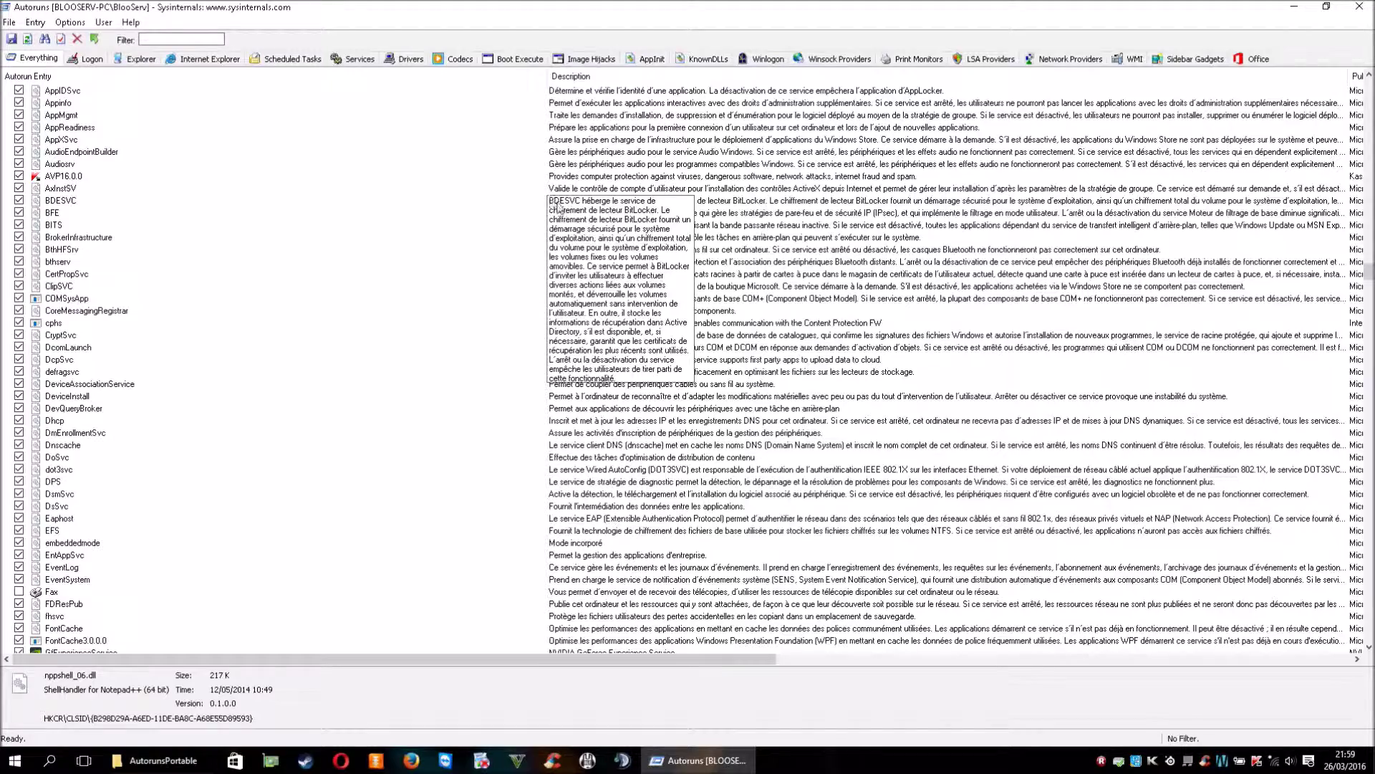
scroll(724, 265, up, 6)
scroll(695, 280, down, 3)
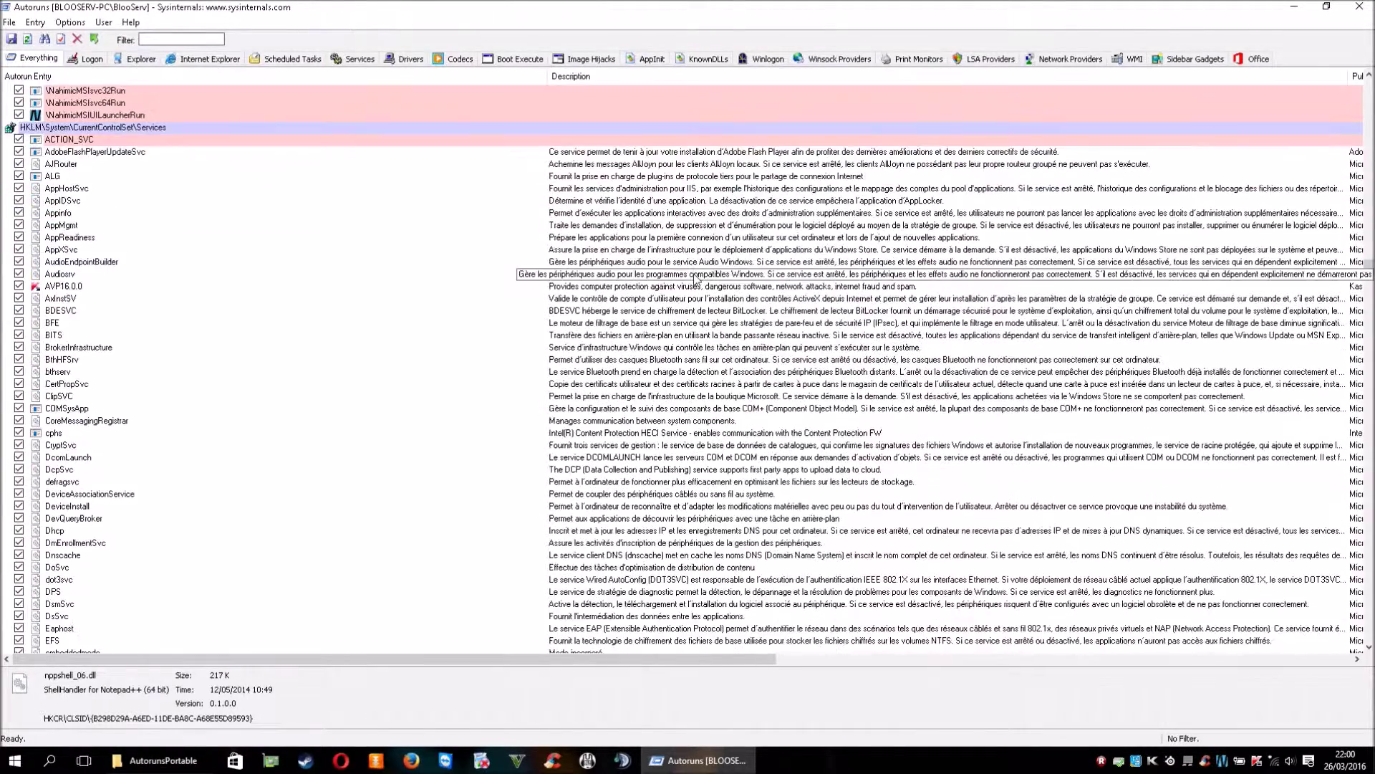
Continue through the Services entries and show the file details of the DsSvc, DcpSvc, defragsvc and DcomLaunch services
scroll(695, 280, down, 7)
click(393, 359)
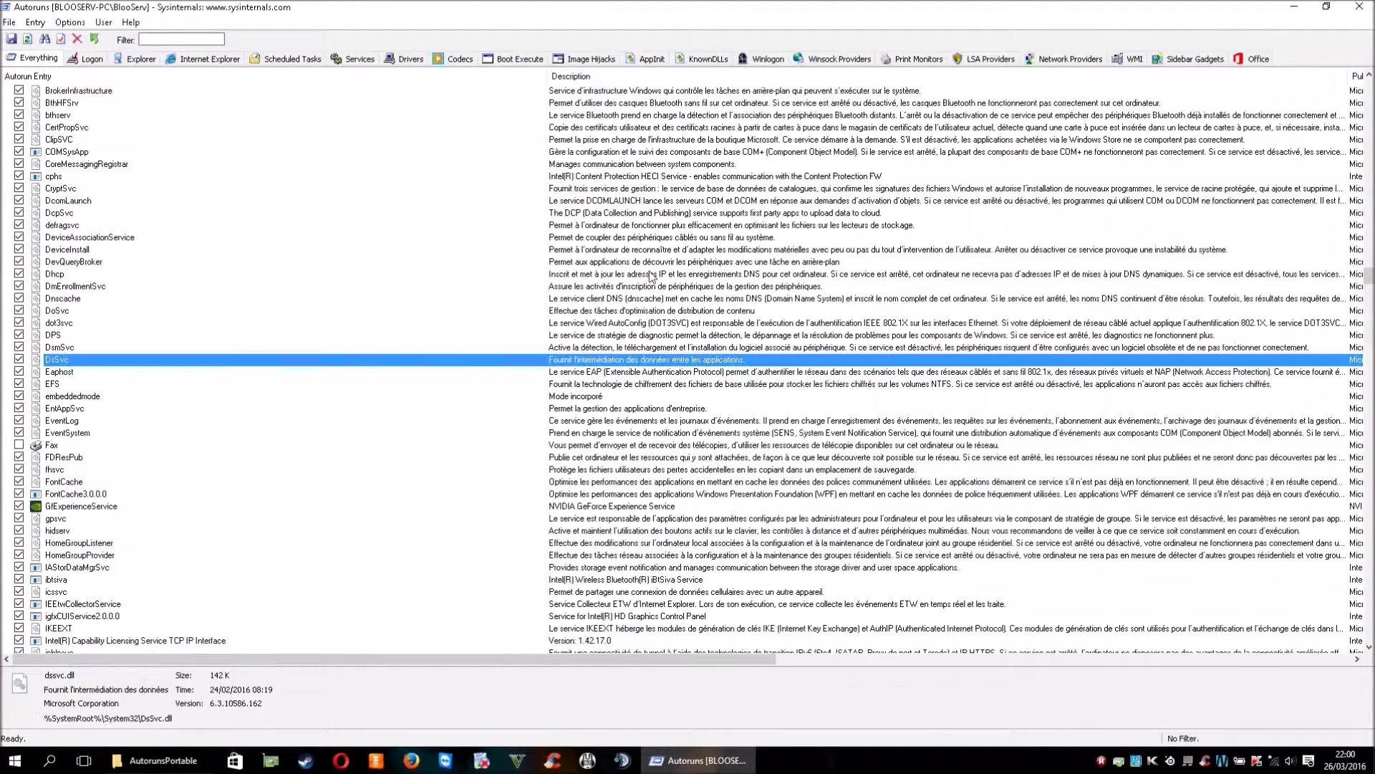
click(699, 215)
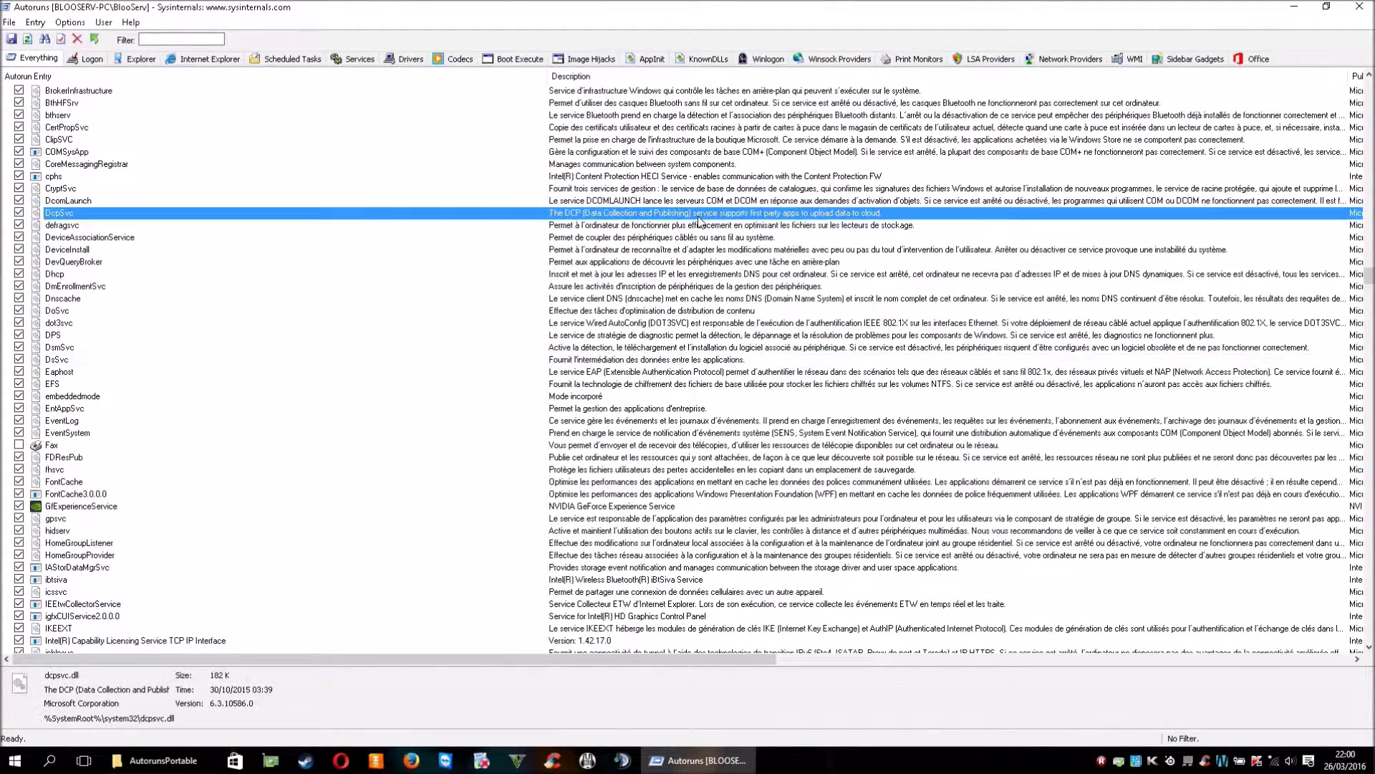
click(613, 226)
click(603, 203)
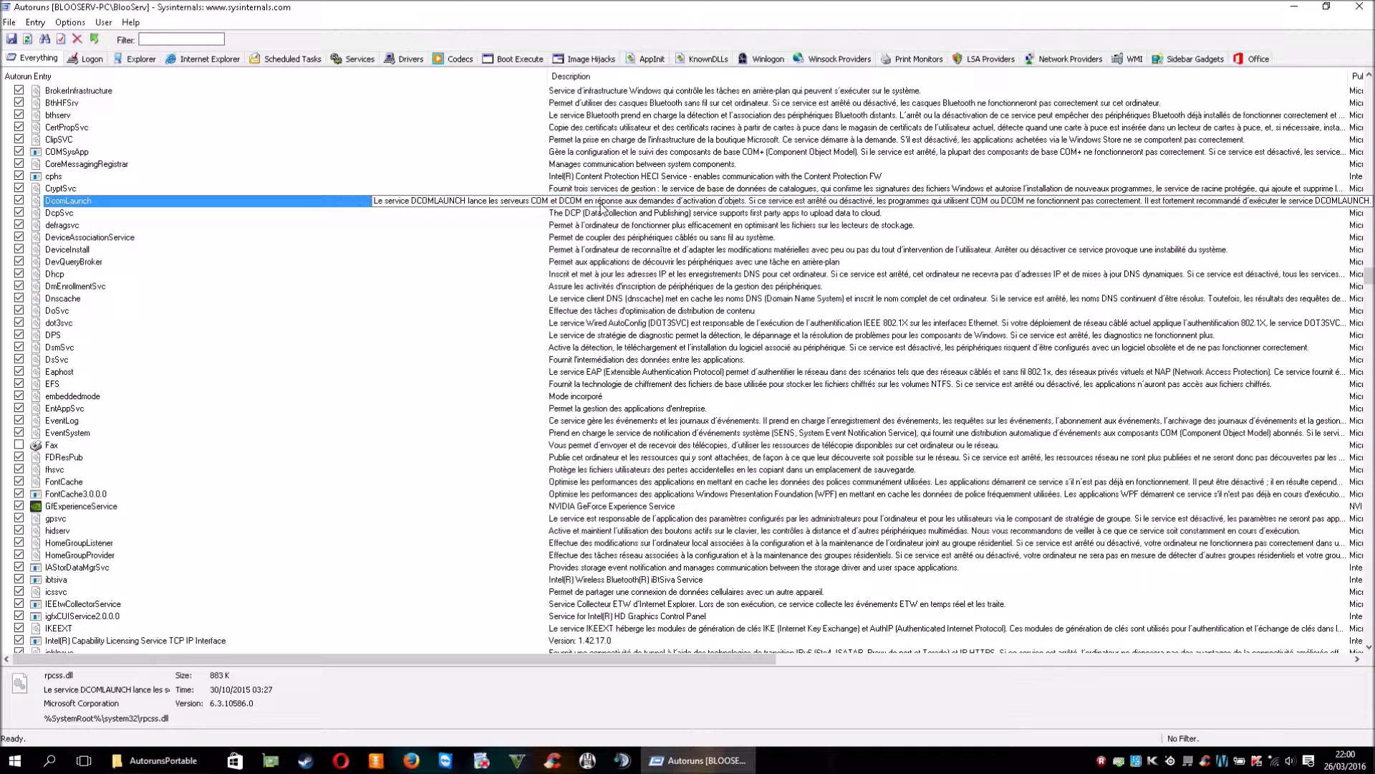
Show the file details of the DoSvc, DsmSvc and DPS services
click(616, 311)
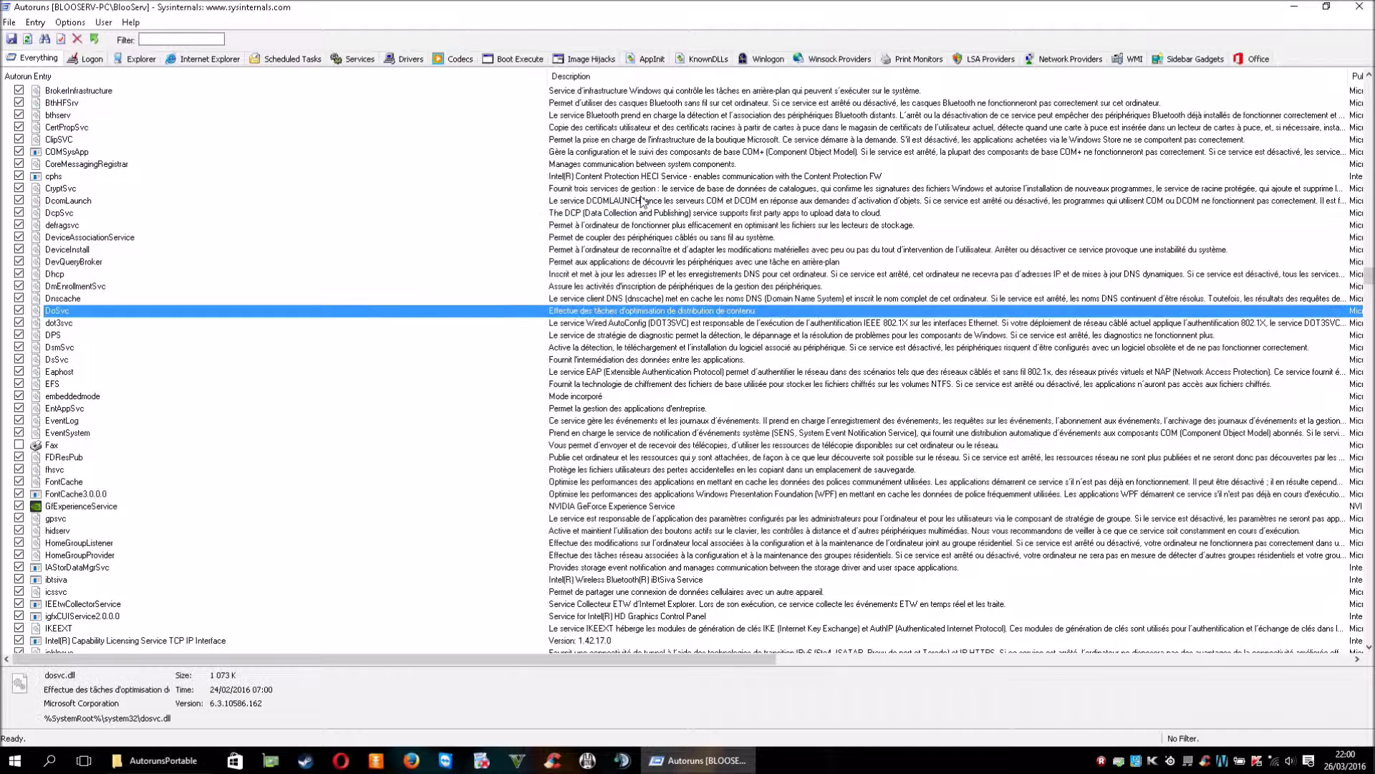
click(643, 348)
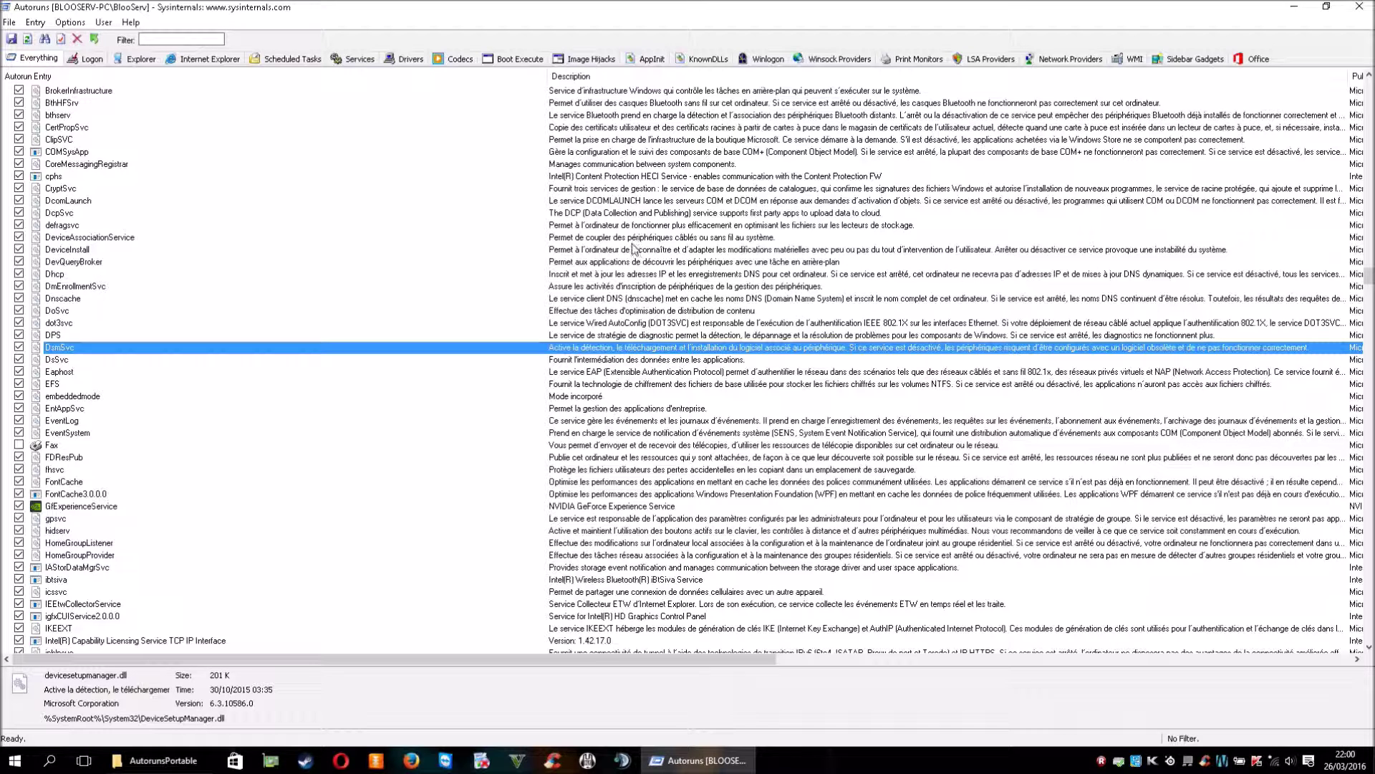
scroll(633, 248, down, 5)
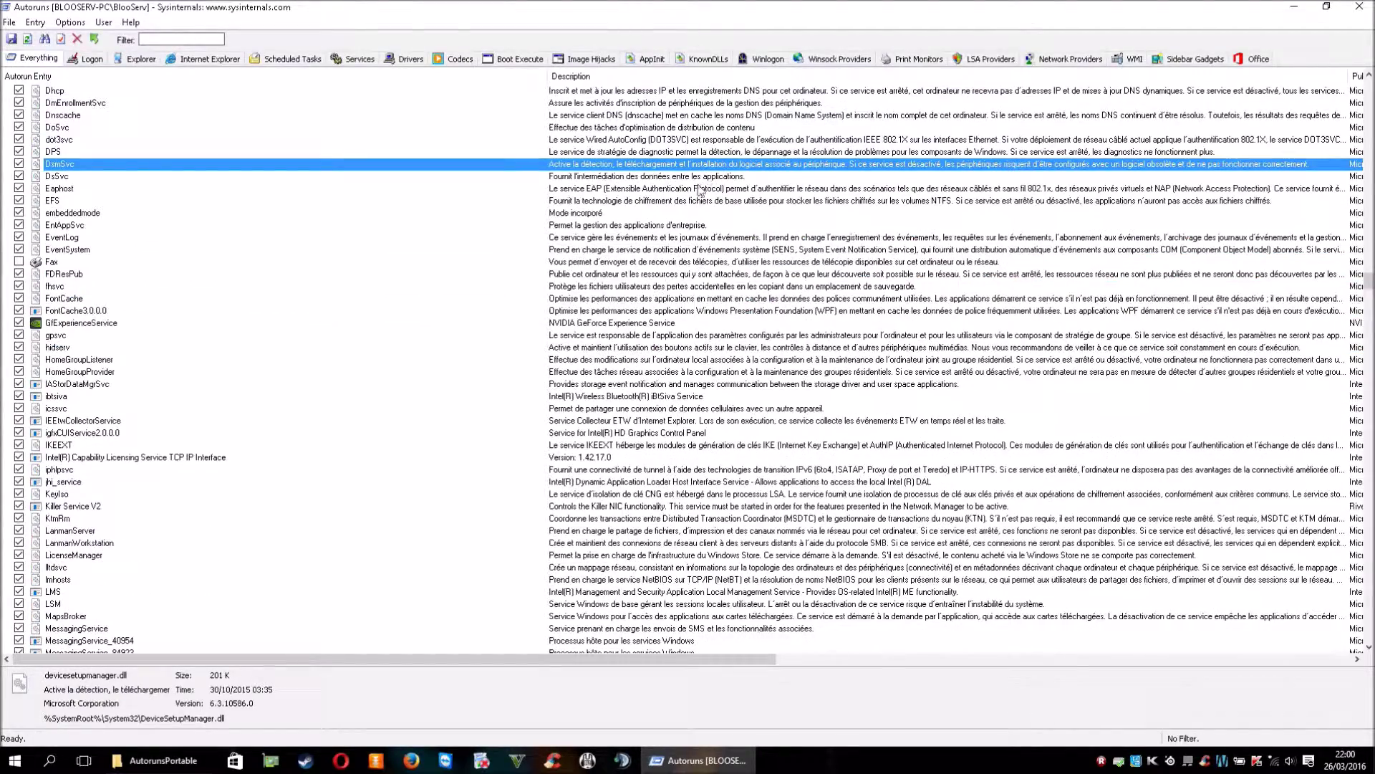
click(657, 152)
Review the full list back up through the services, scheduled tasks and Internet Explorer entries
scroll(659, 172, up, 20)
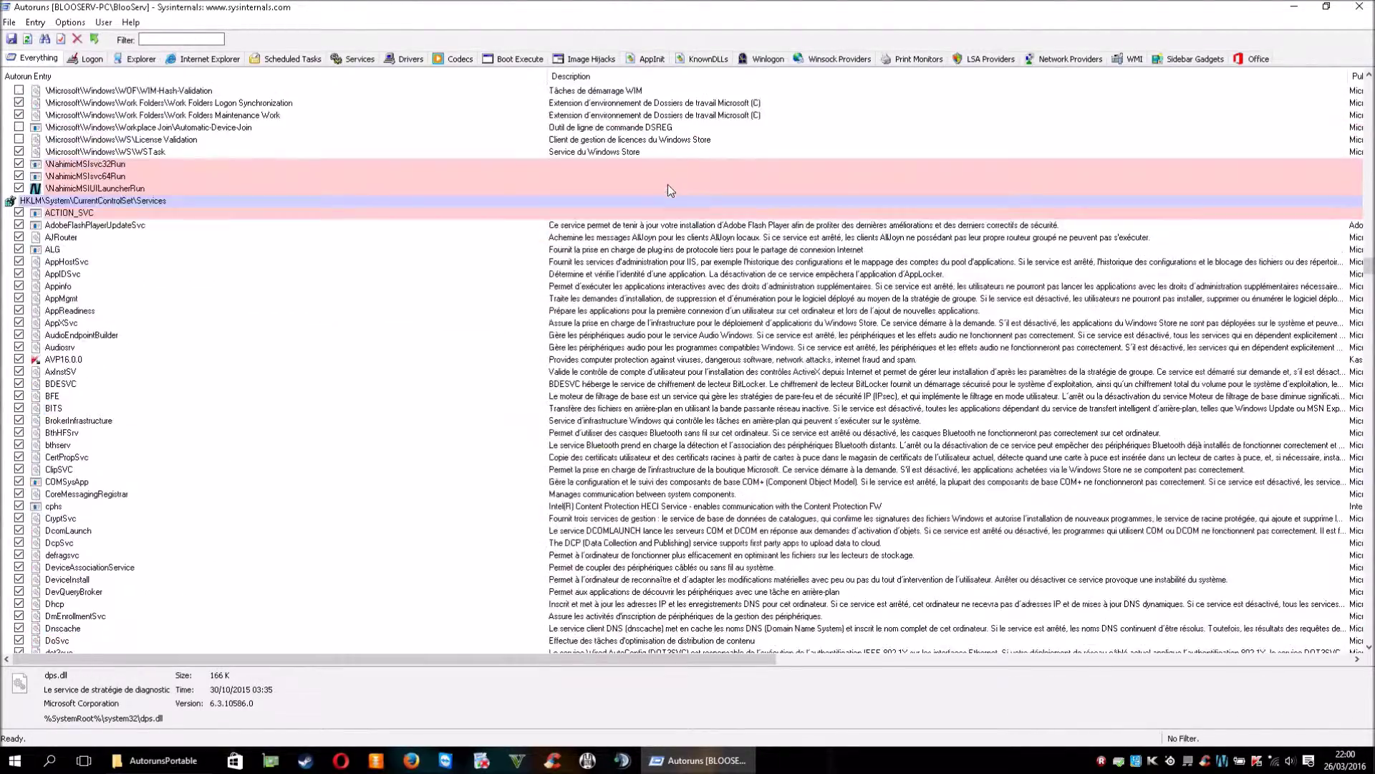
scroll(669, 191, up, 20)
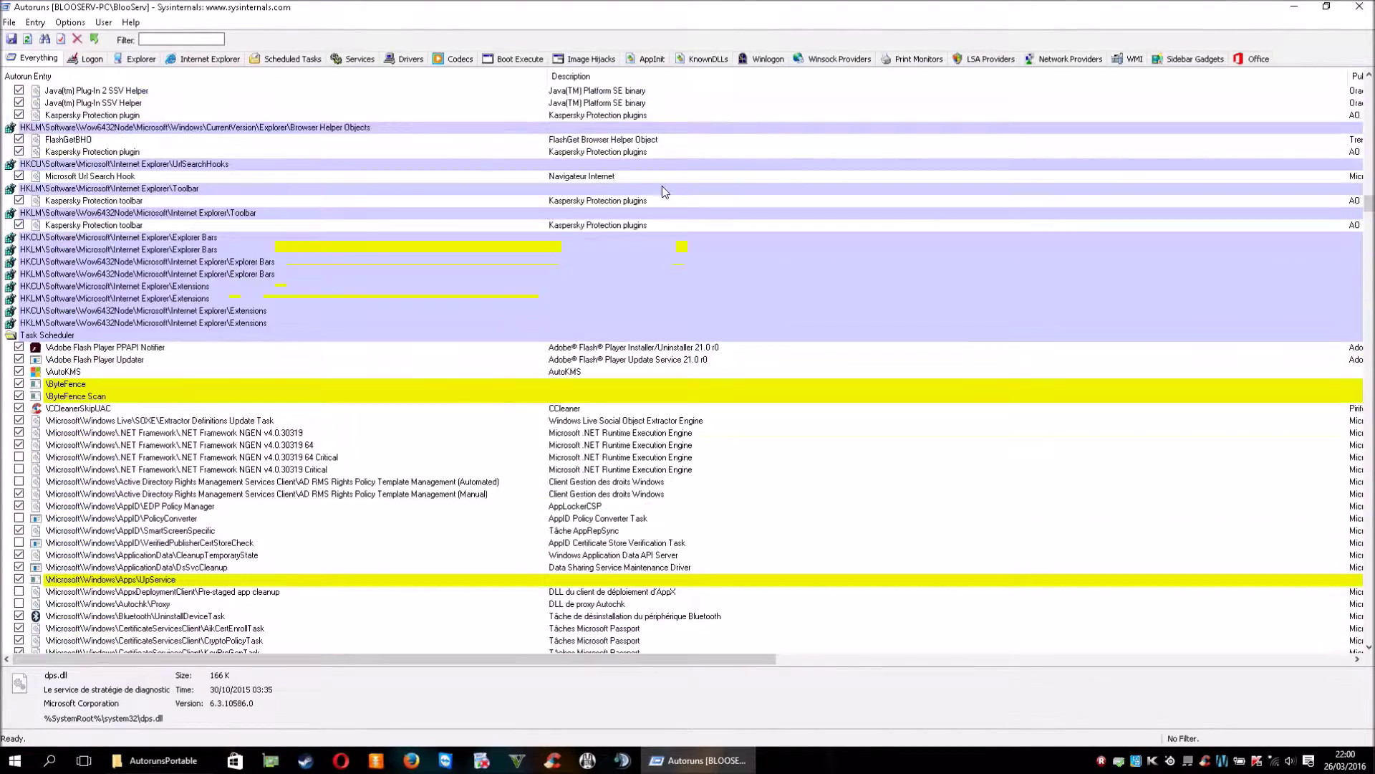
scroll(662, 186, up, 15)
Show the Boot Execute entries, and close Autoruns and the AutorunsPortable folder window
click(515, 58)
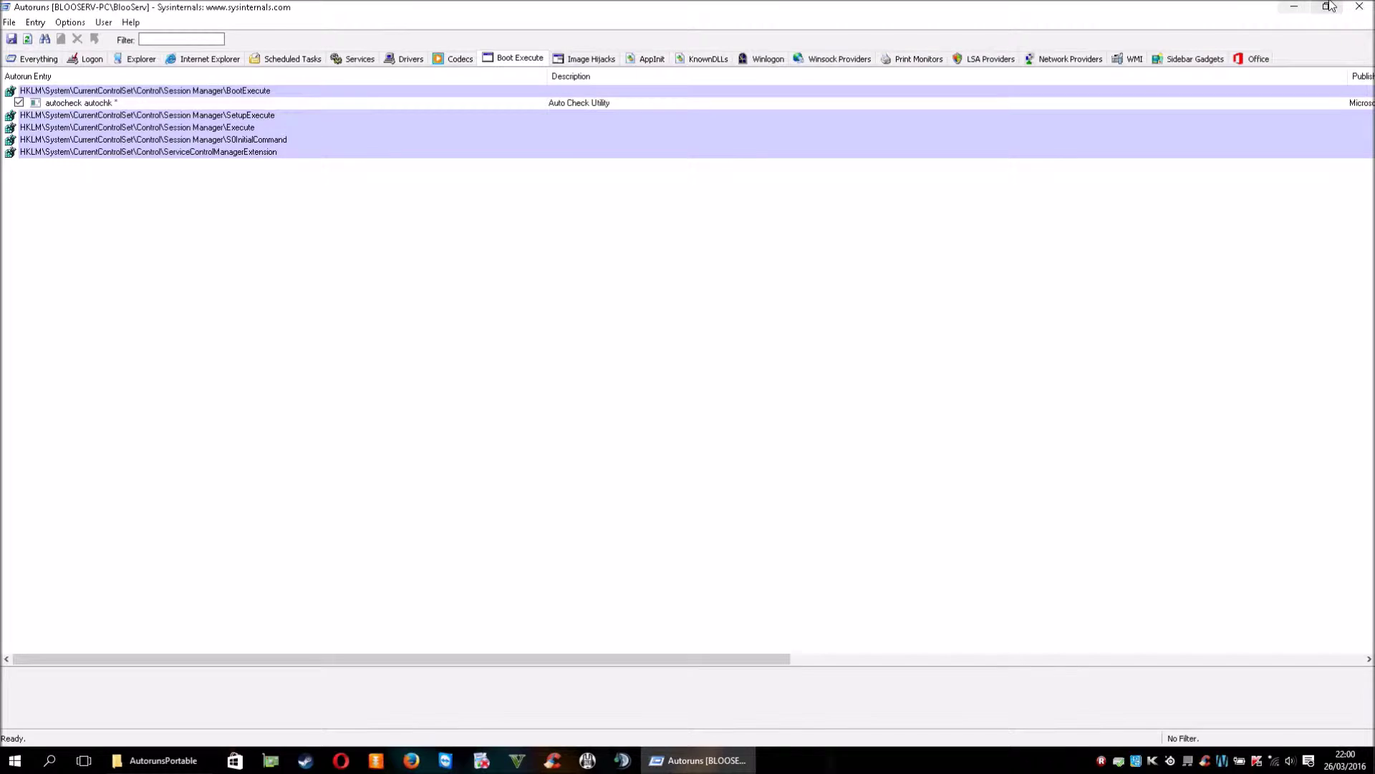
click(1359, 6)
click(1359, 6)
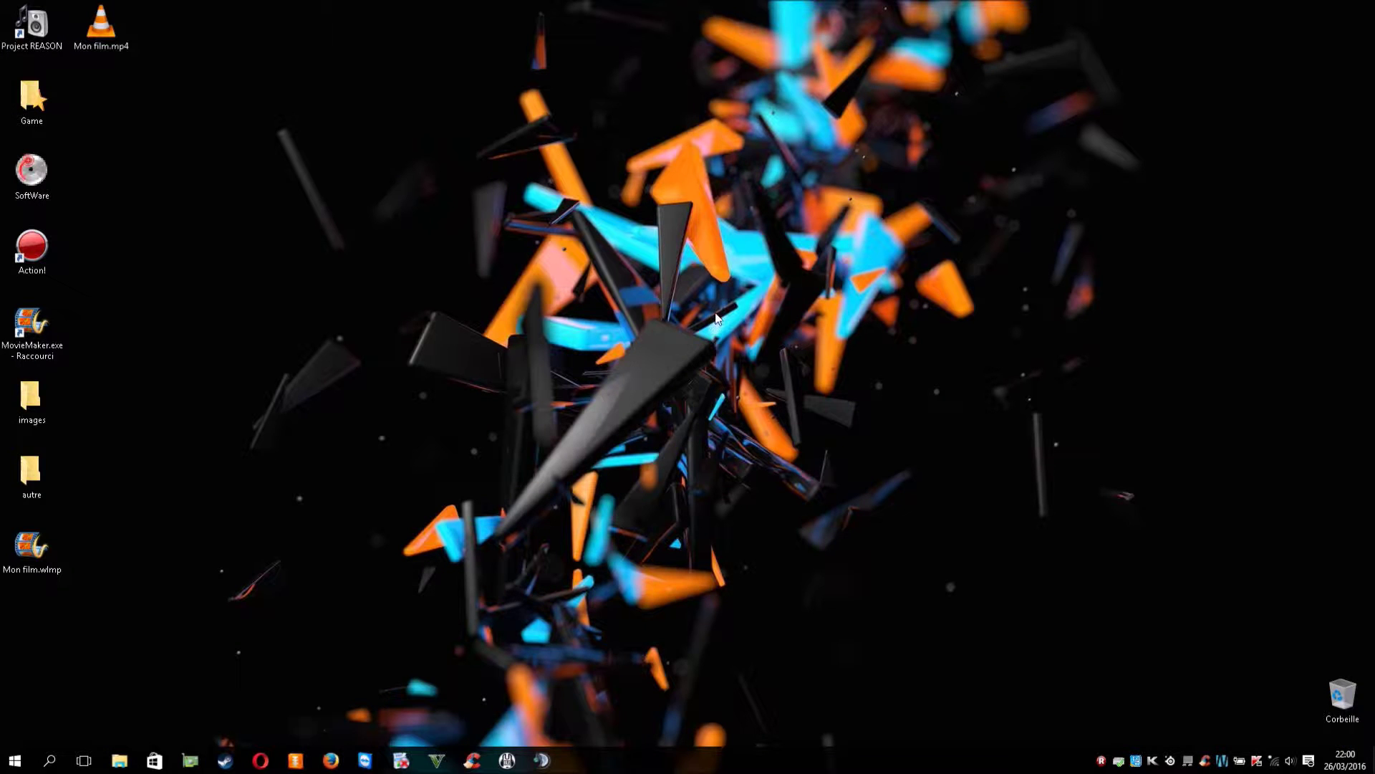